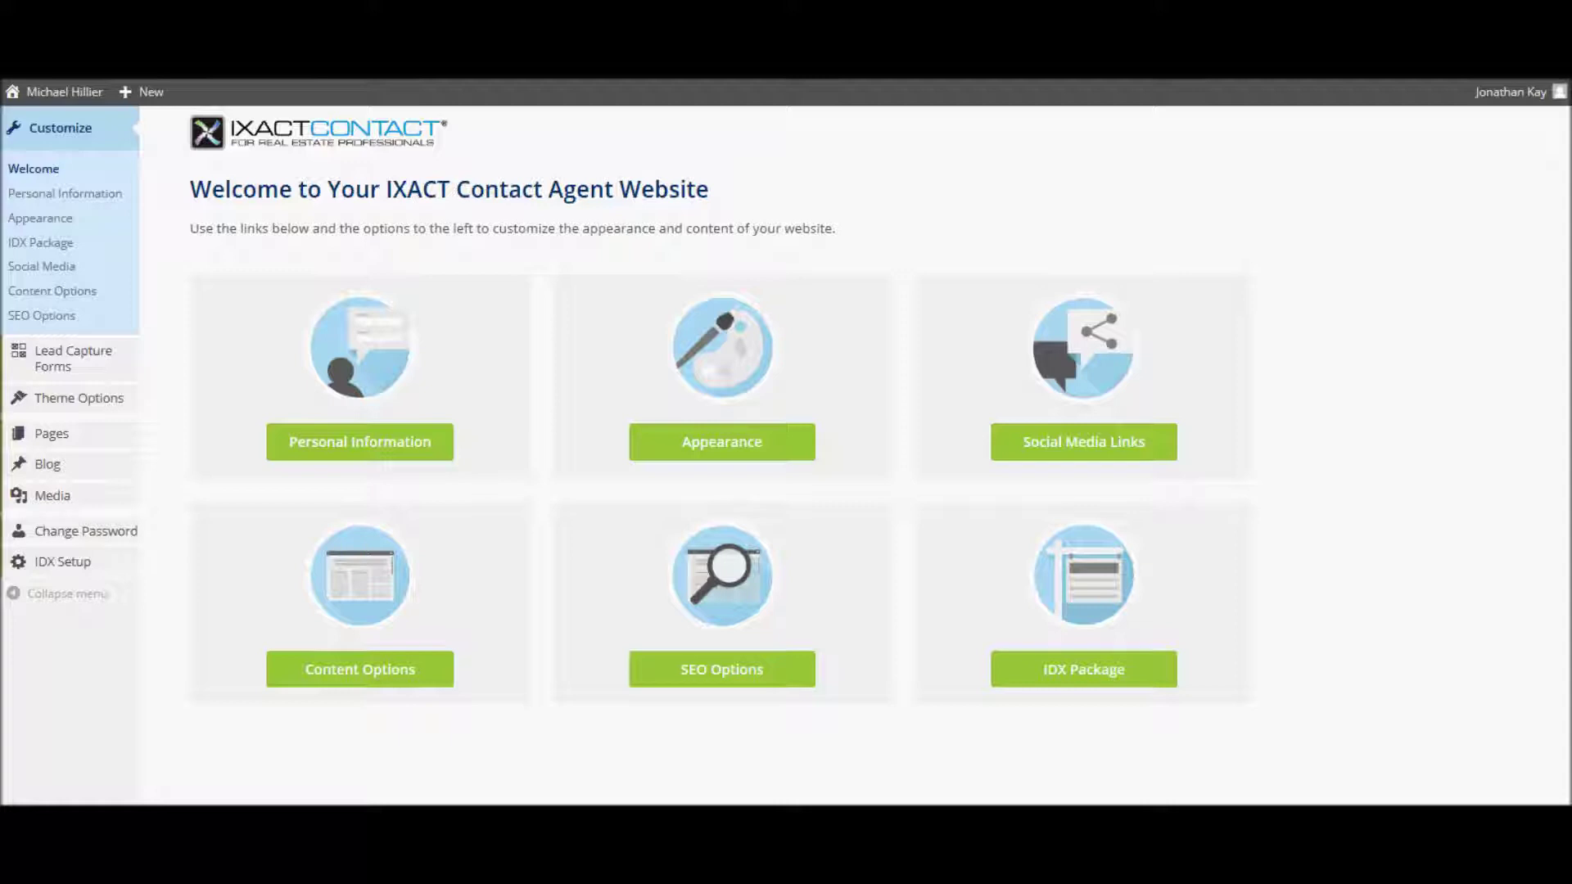
- Return to the IXACT Contact dashboard showing the Latest Activity lead feed
mouse_move(70, 568)
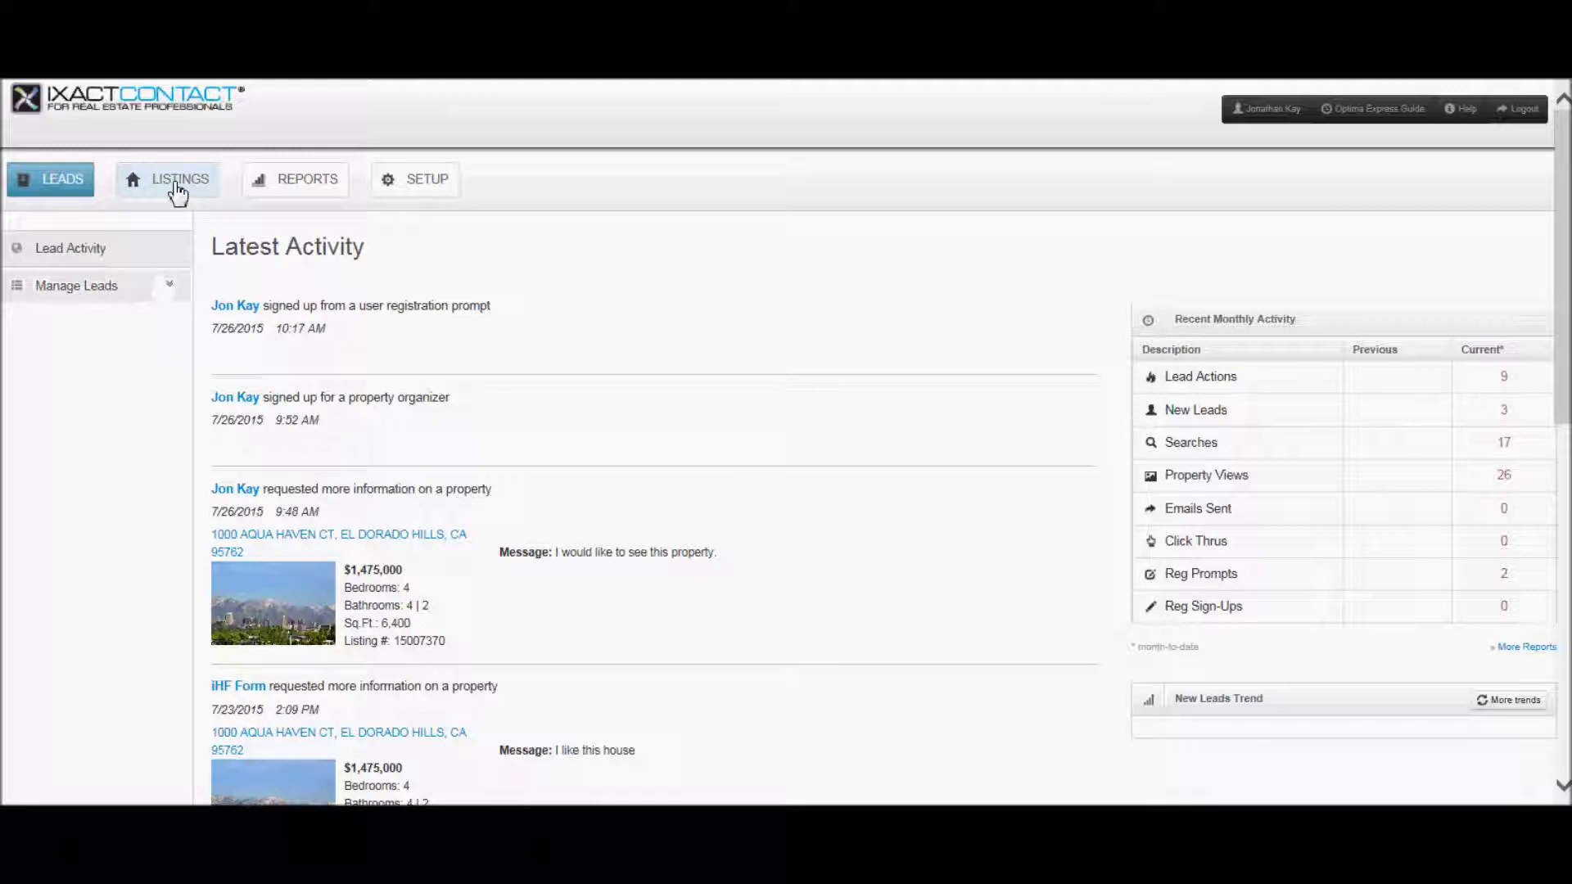
left_click(177, 192)
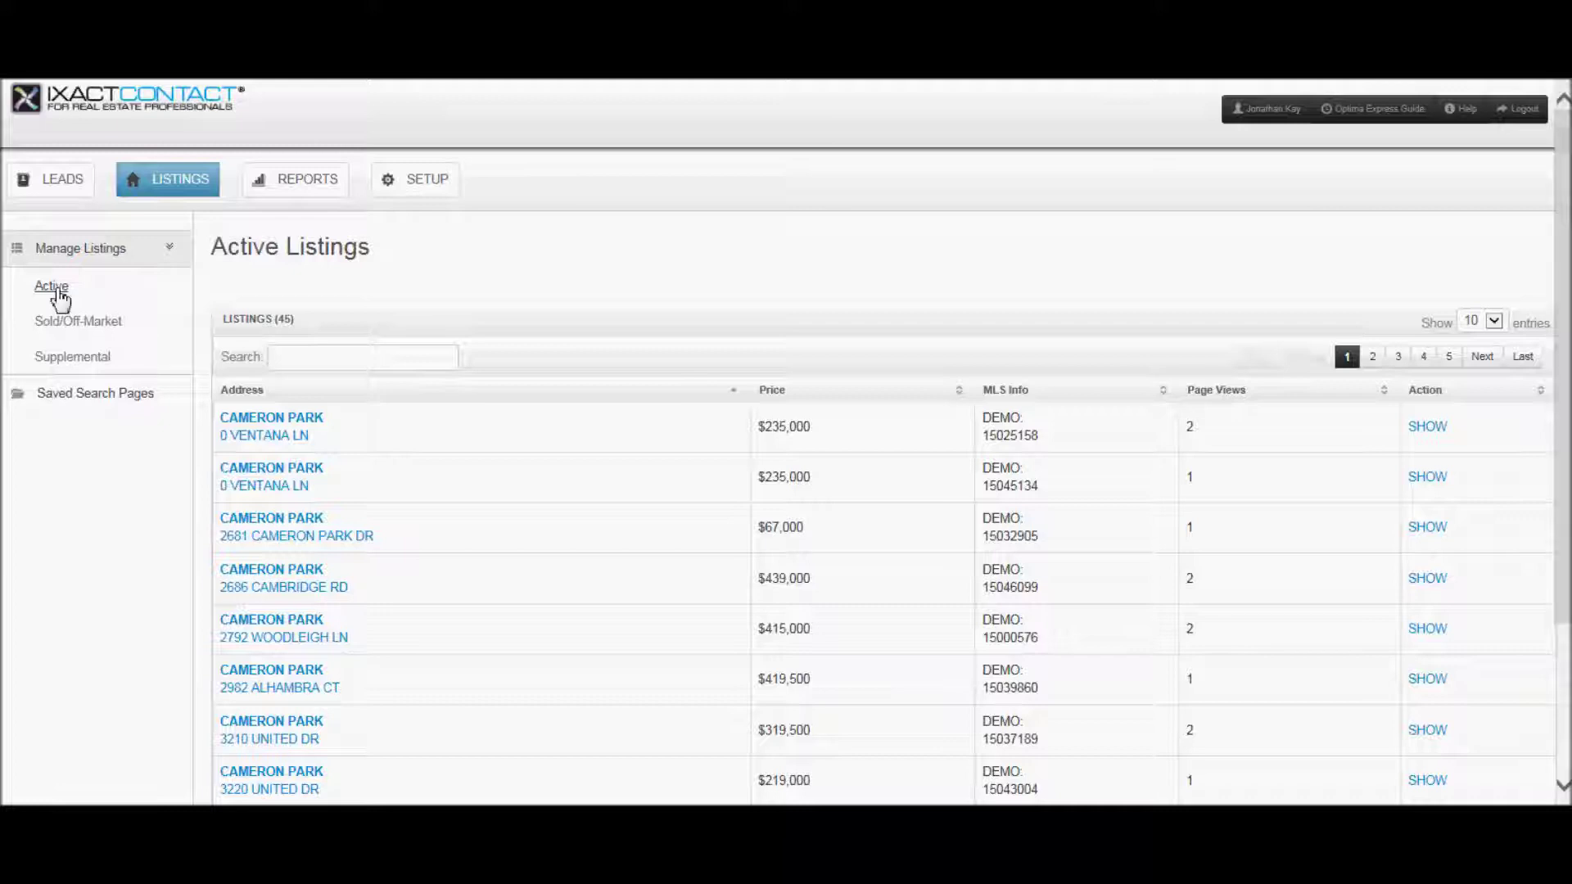
left_click(333, 353)
type("2982")
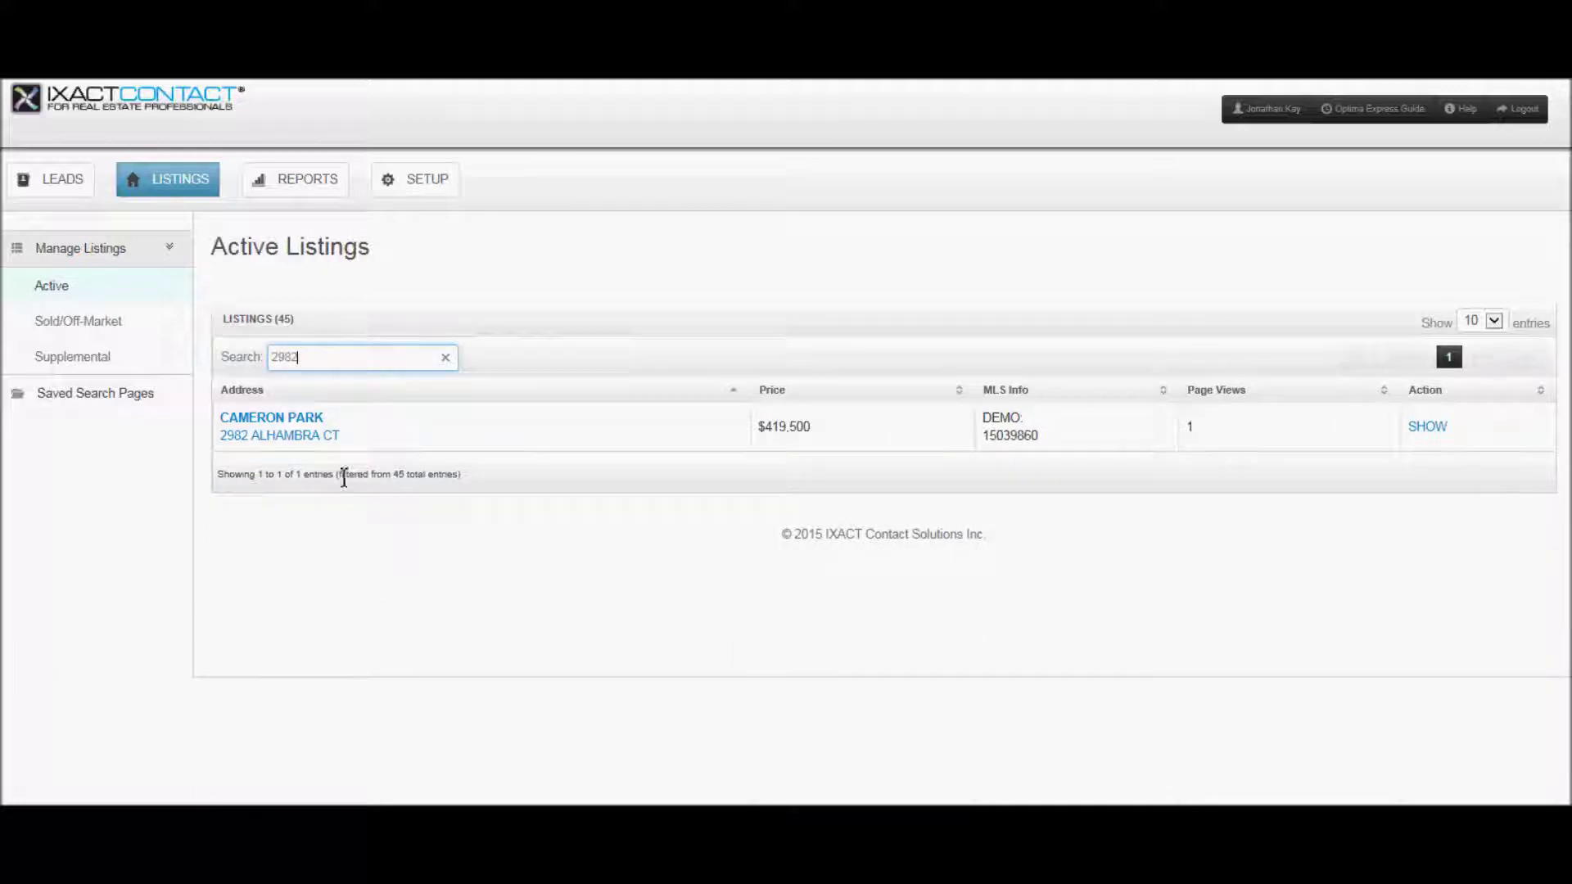
left_click(295, 426)
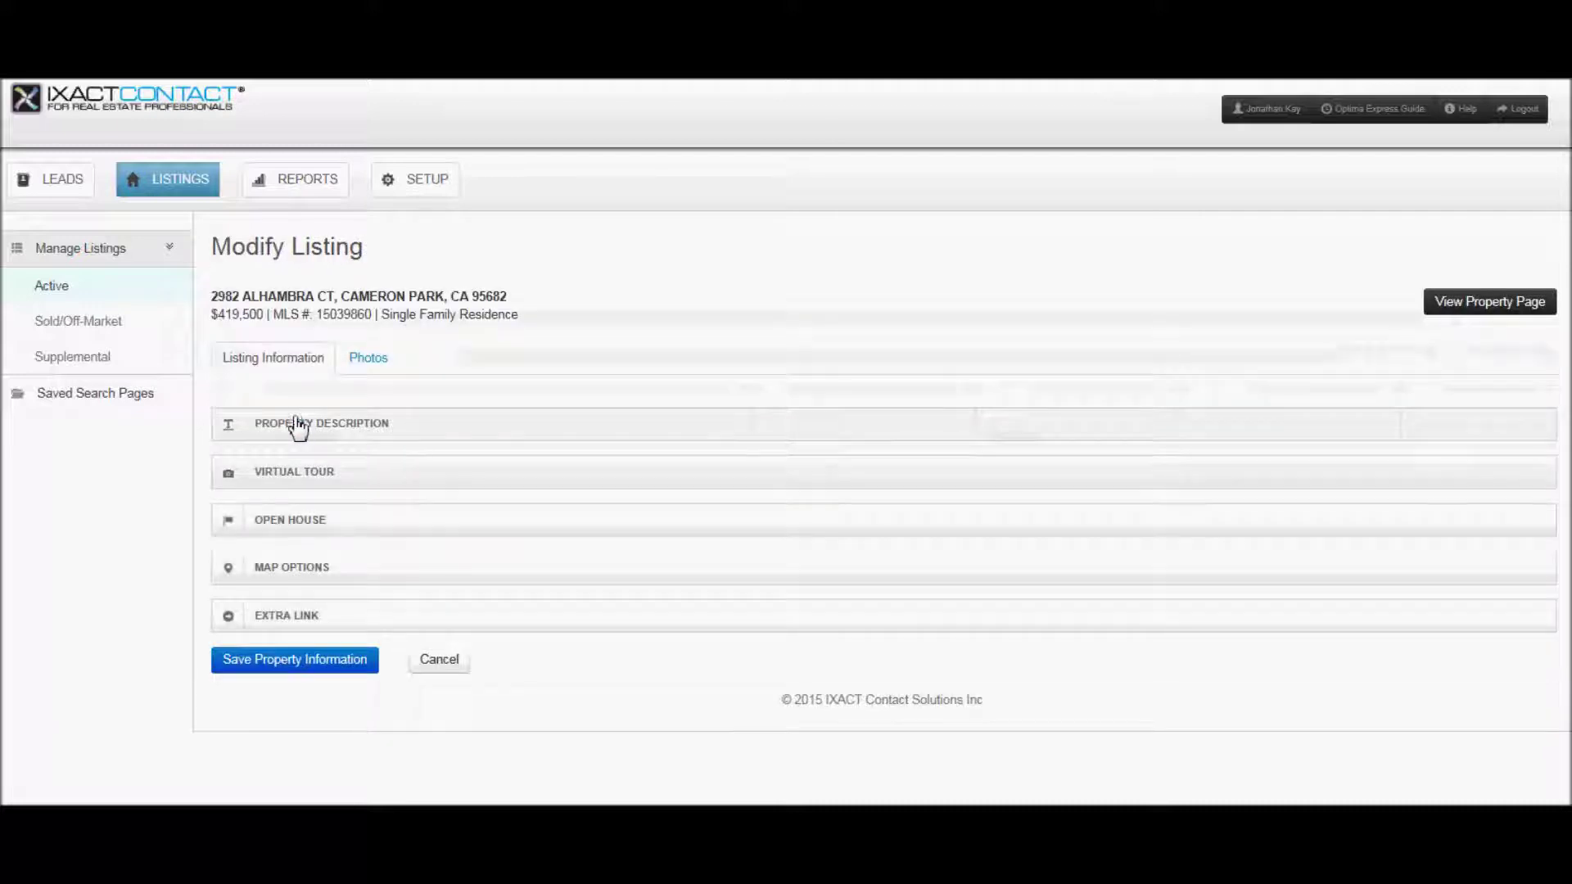
left_click(302, 425)
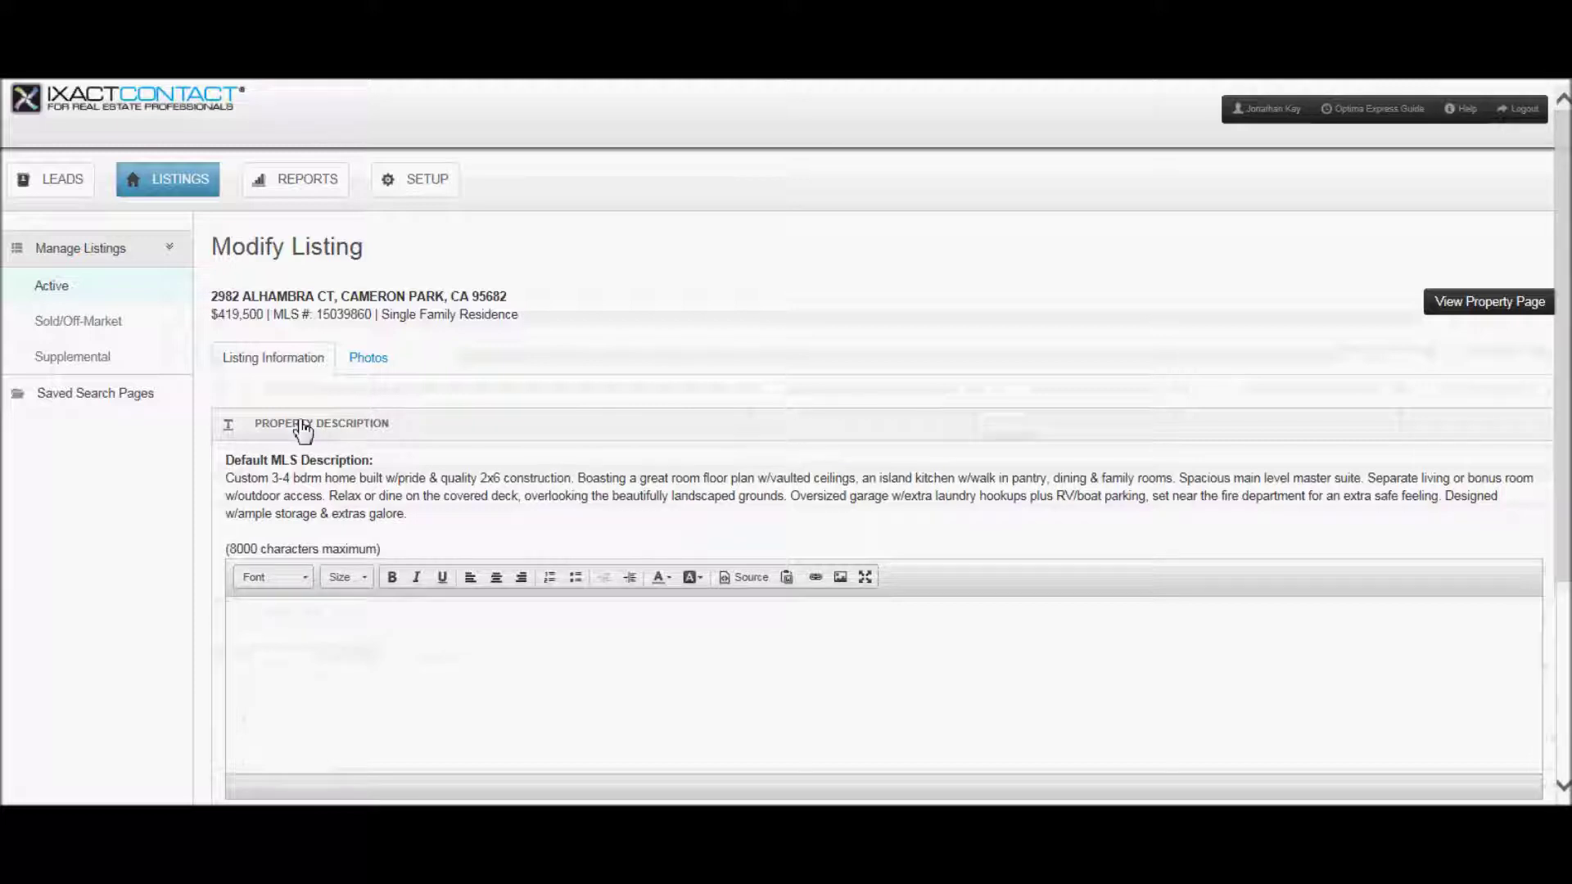
left_click(248, 618)
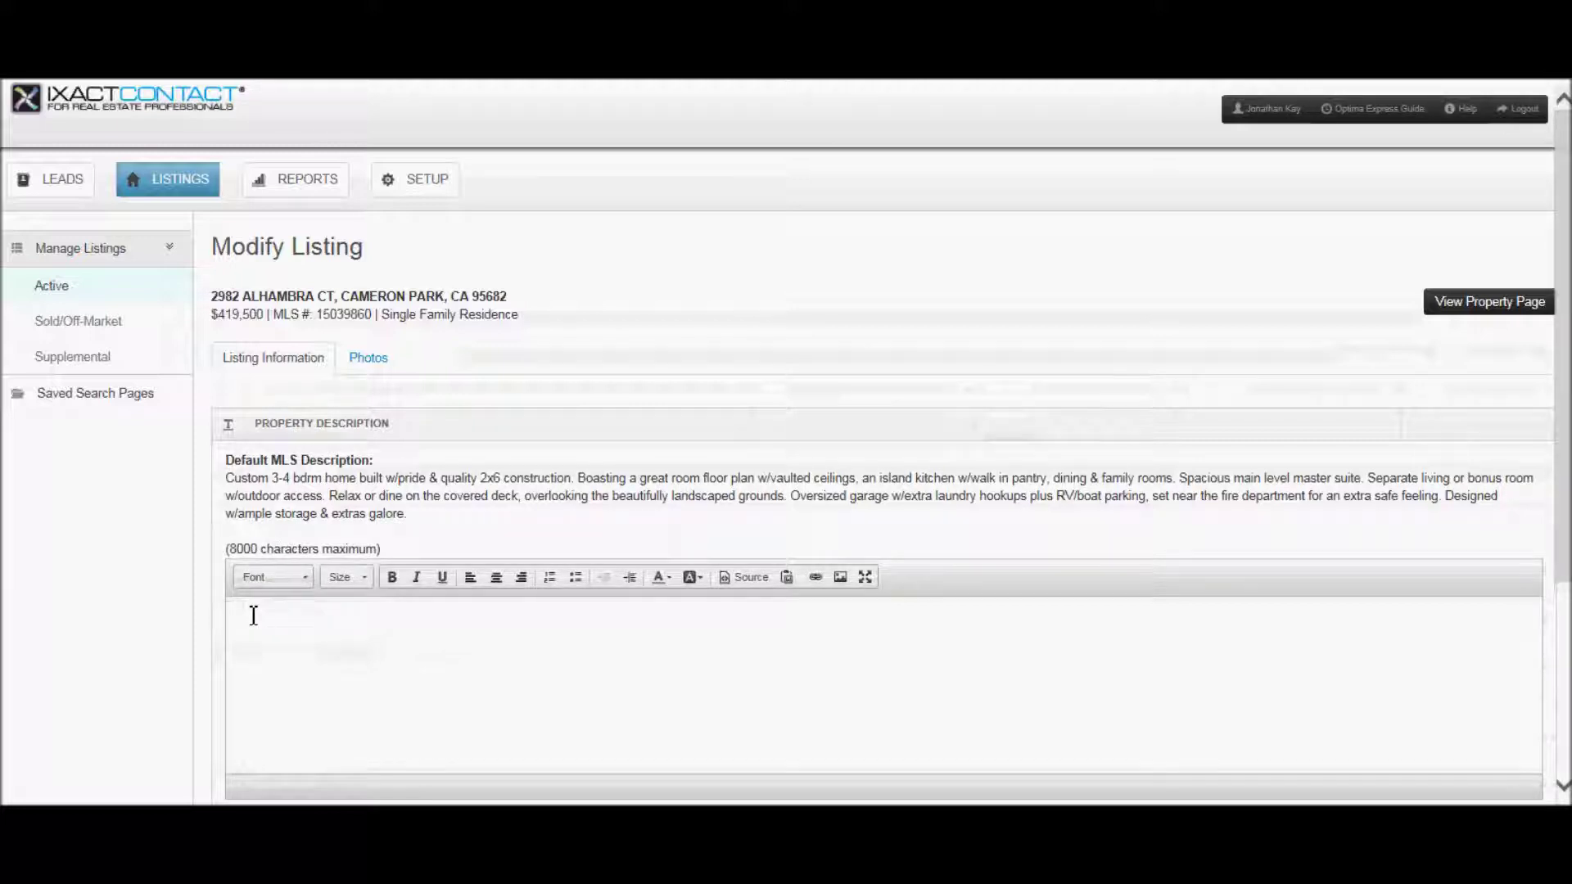
left_click(347, 434)
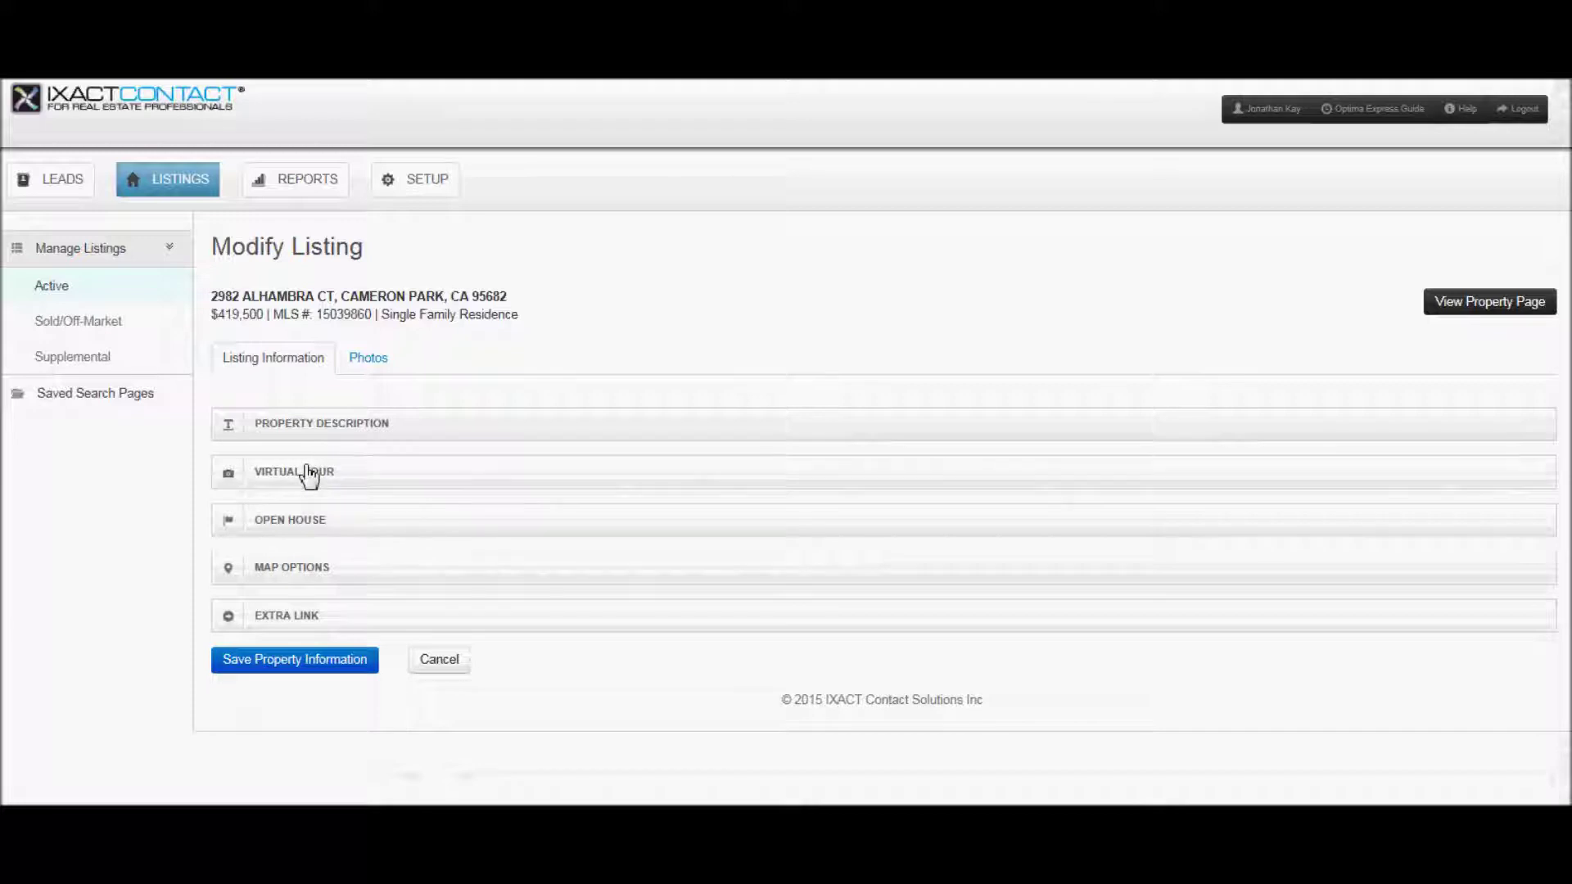
- Check the open house and virtual tour settings, then save the listing information
left_click(291, 522)
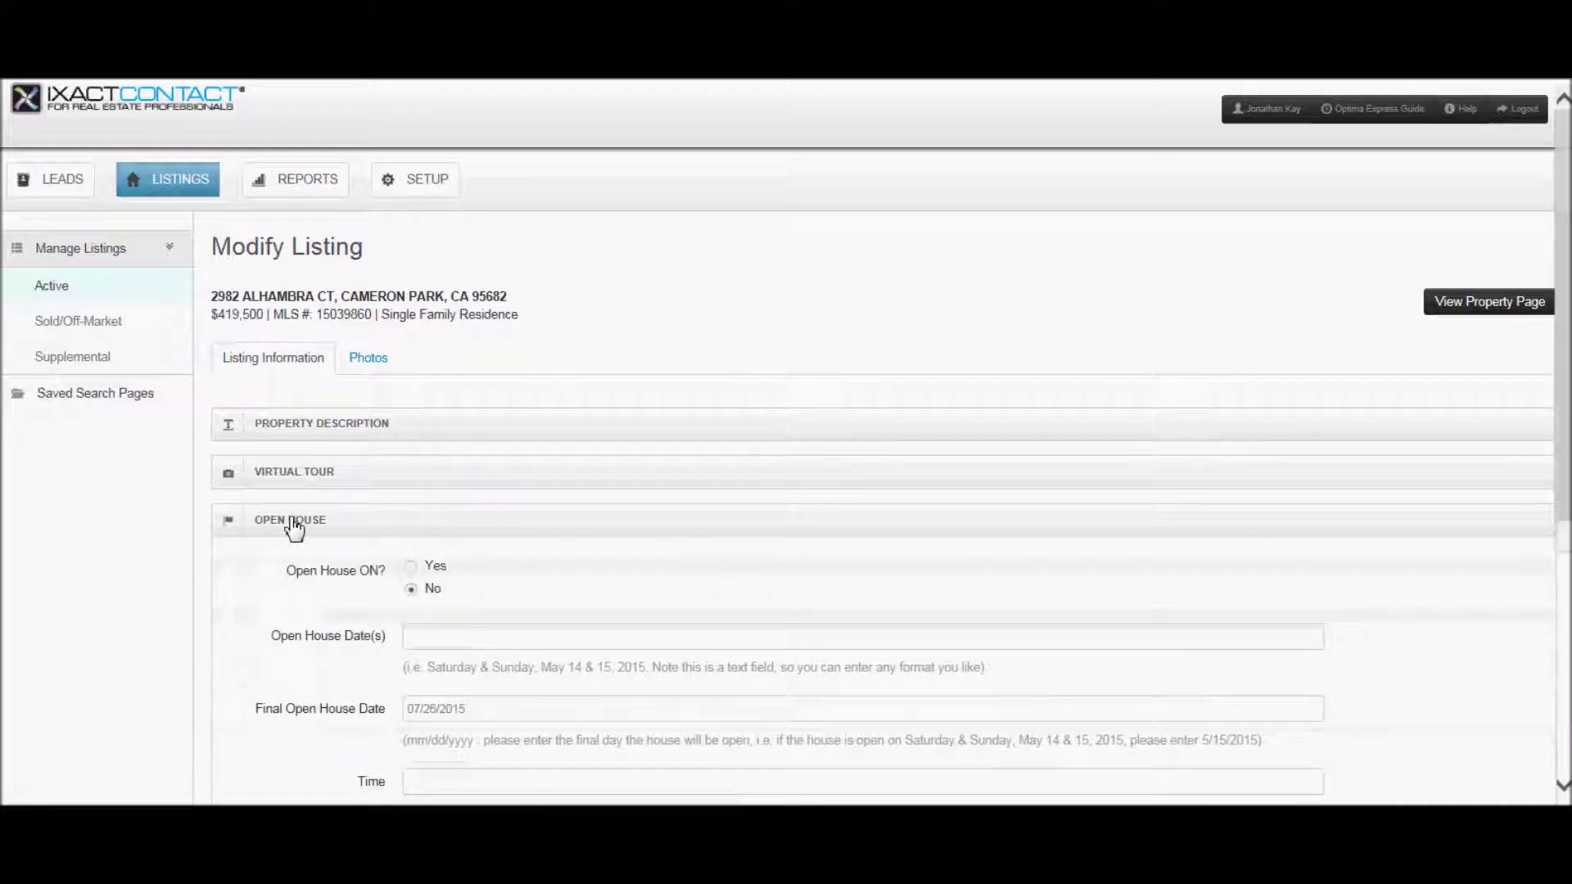
left_click(292, 523)
left_click(293, 475)
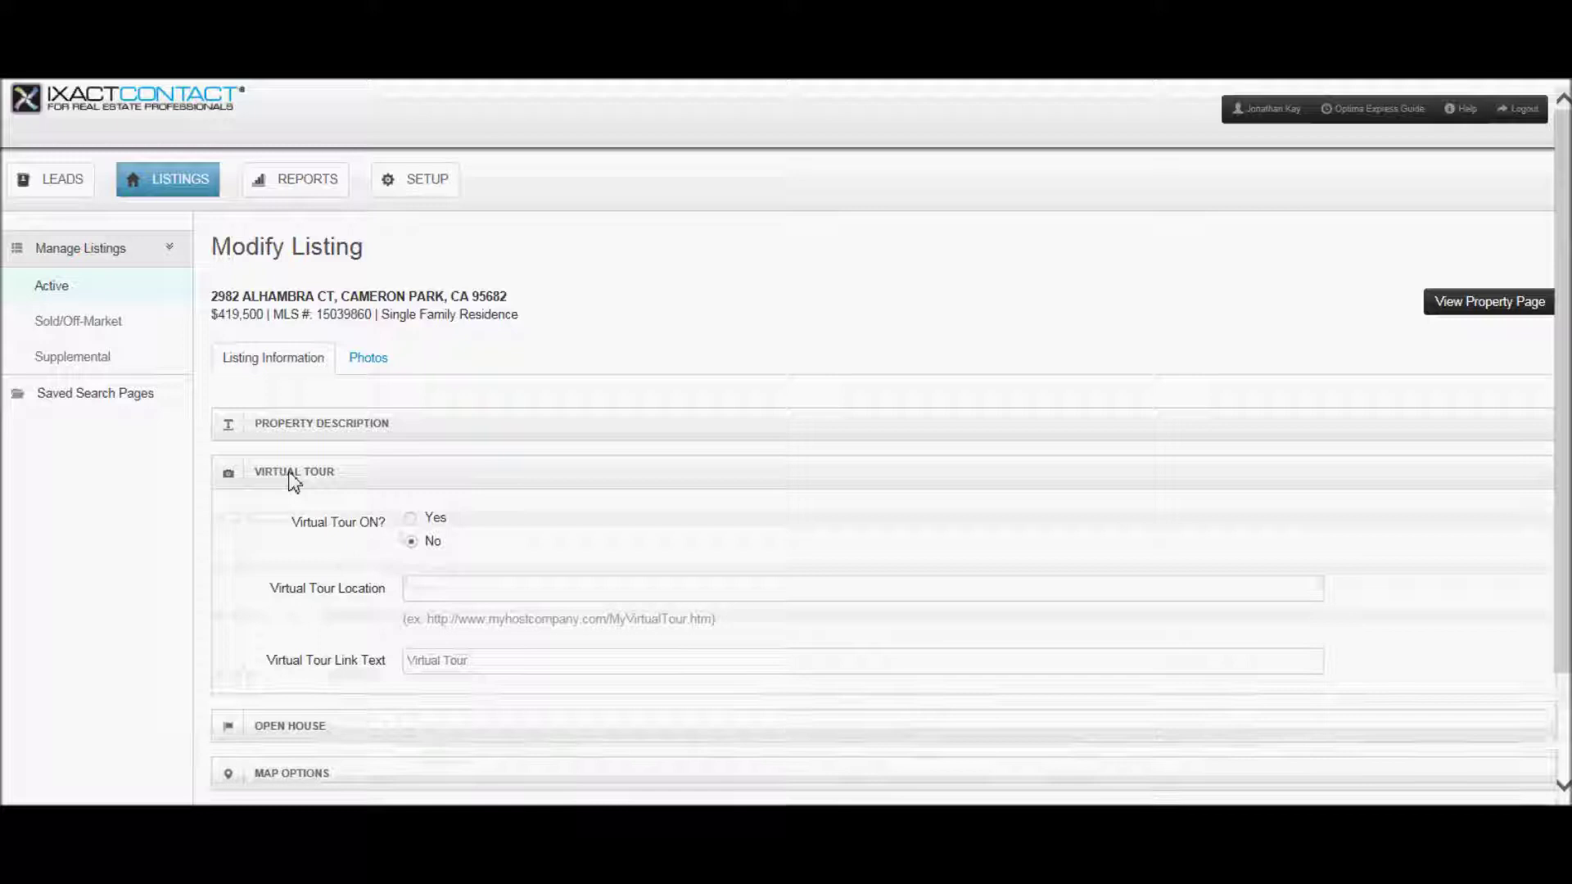
left_click(293, 478)
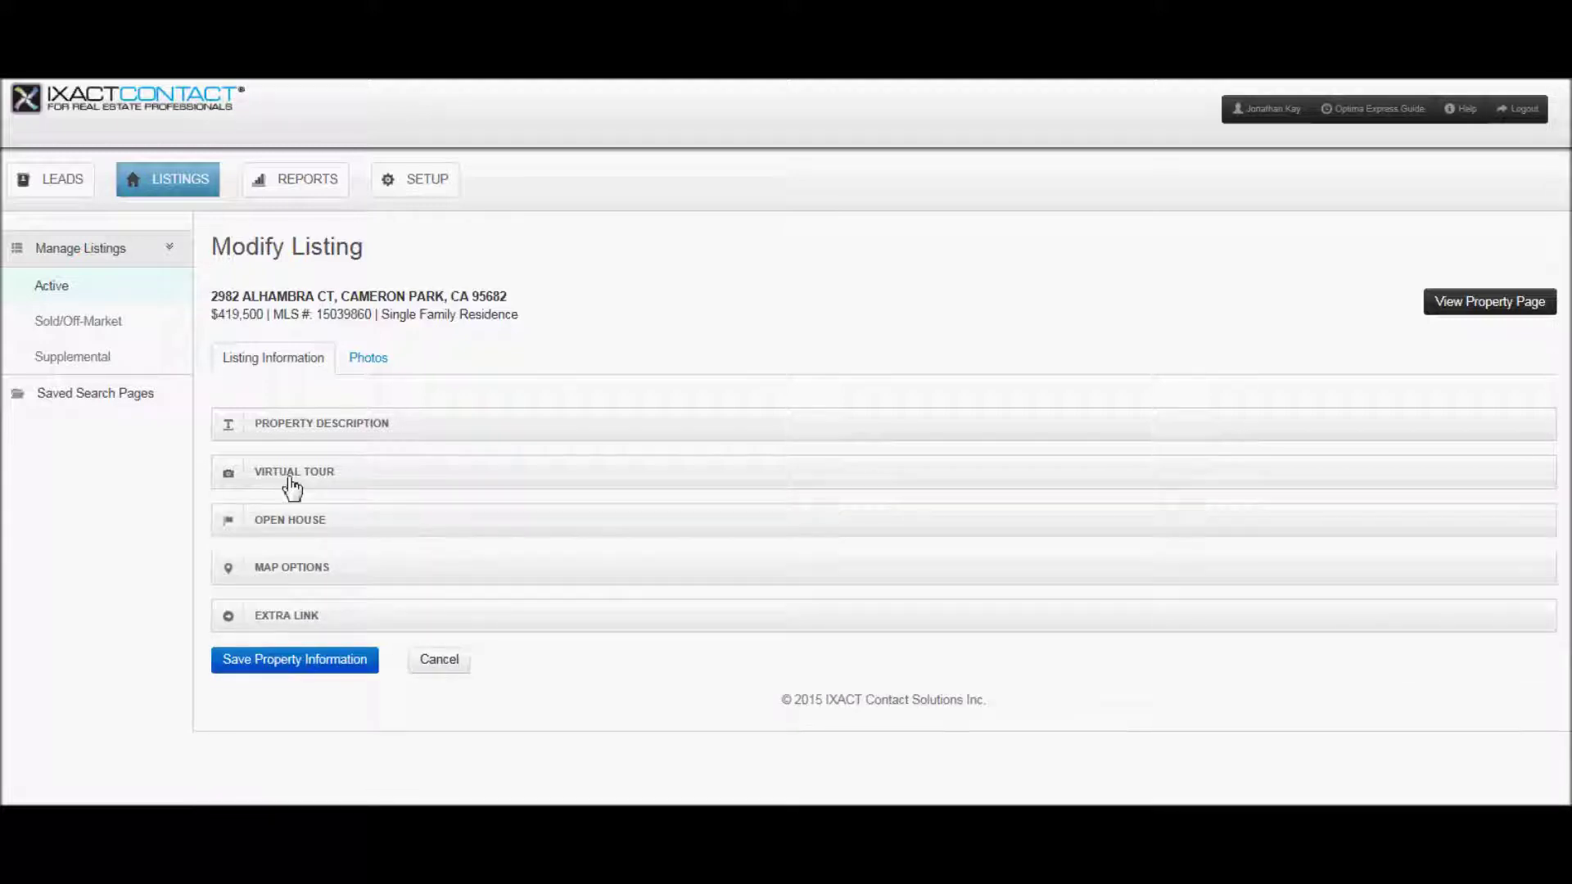
left_click(286, 661)
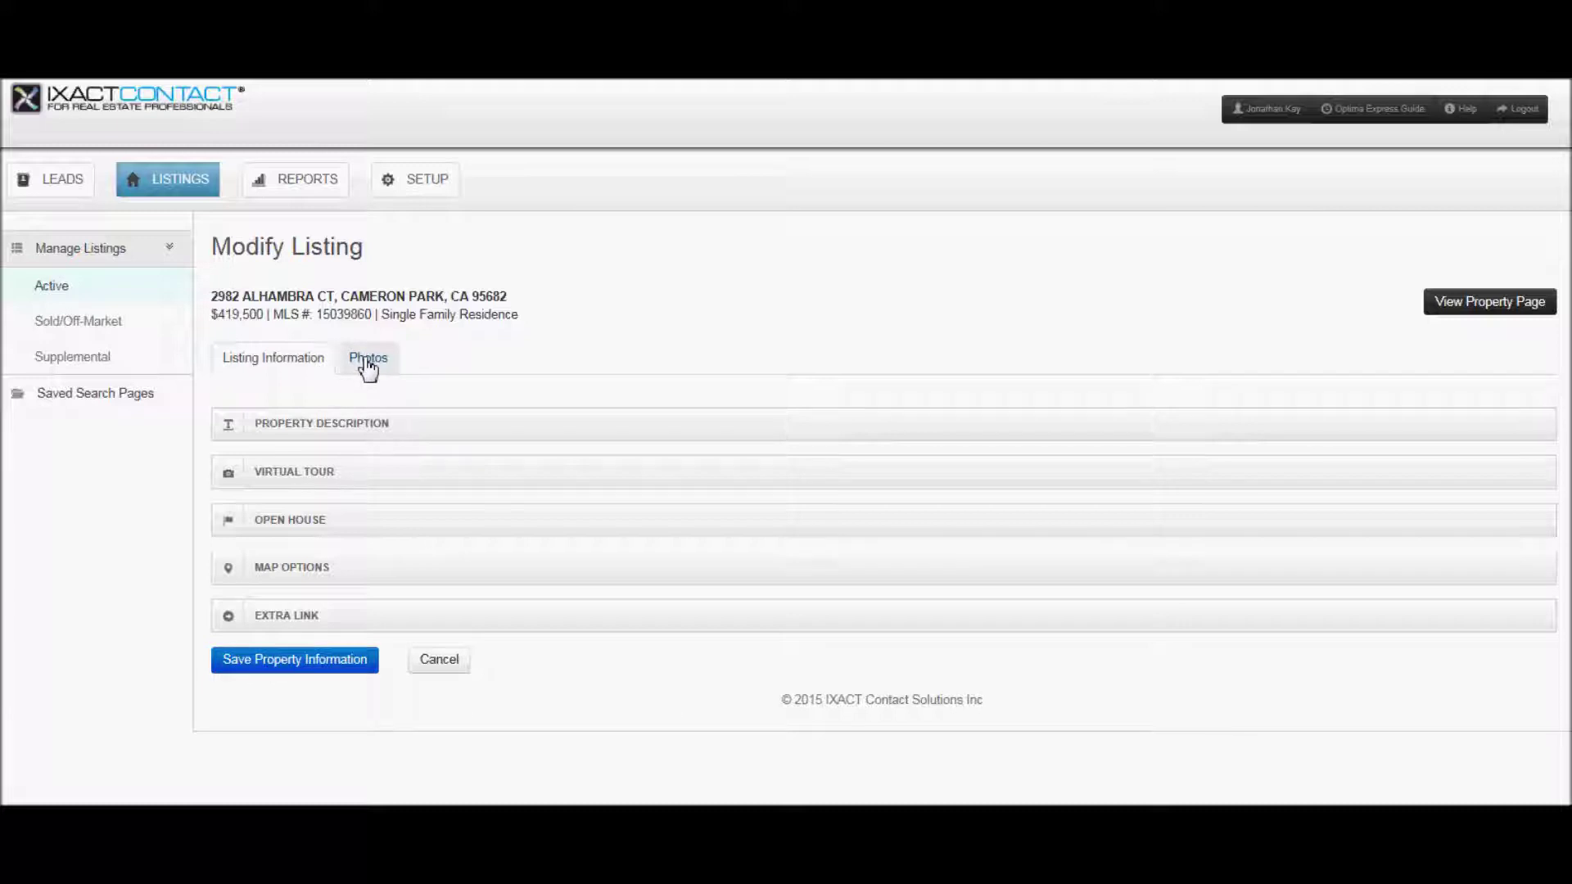
left_click(368, 367)
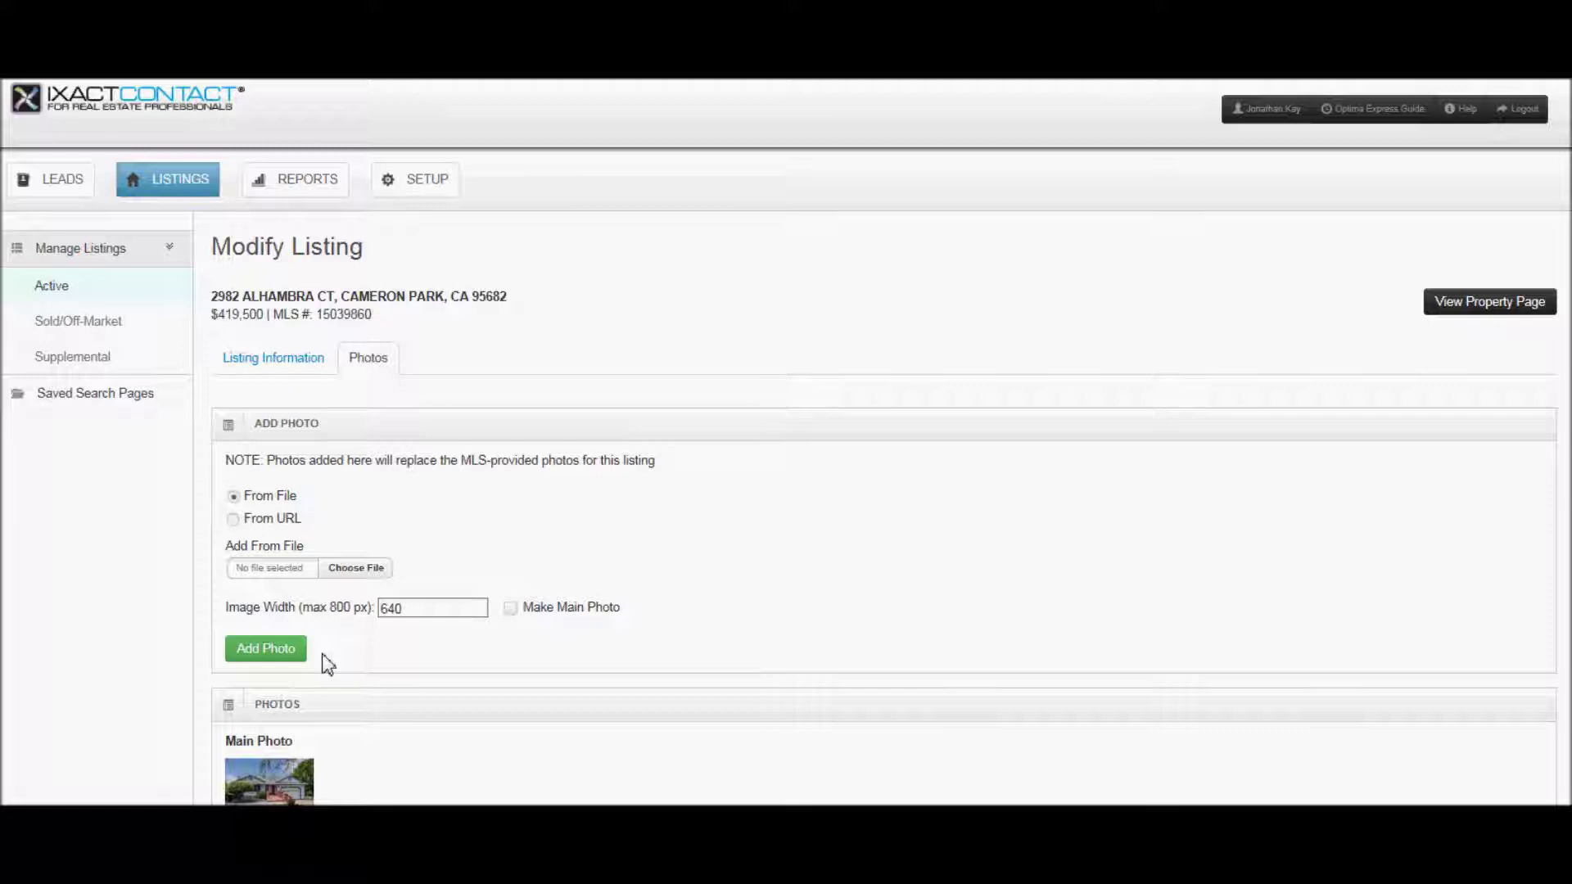
left_click(105, 321)
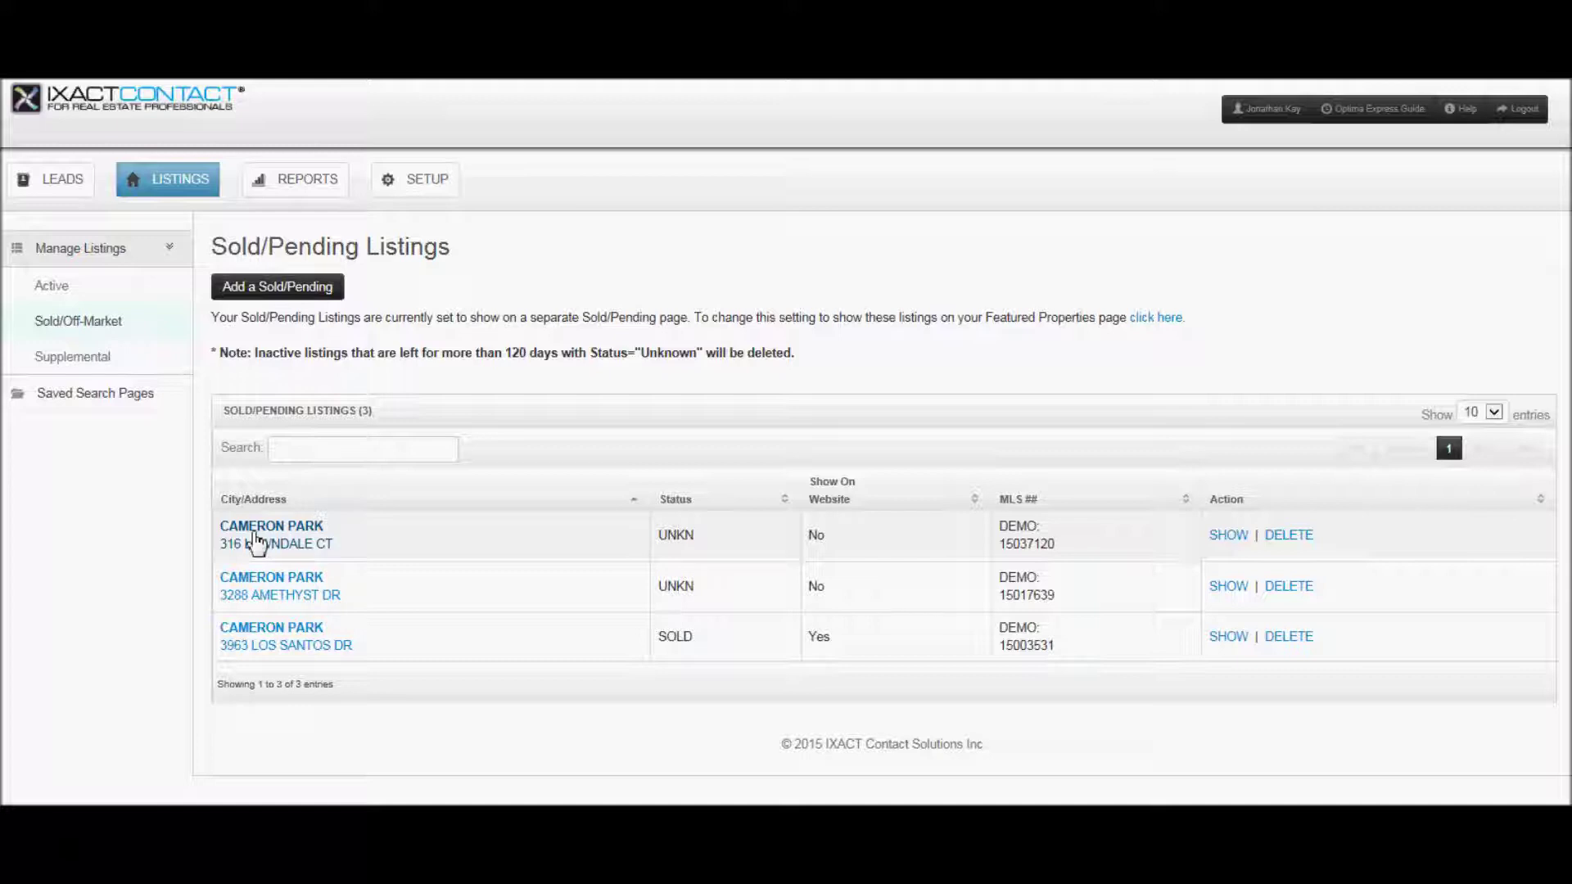
left_click(258, 543)
left_click(331, 449)
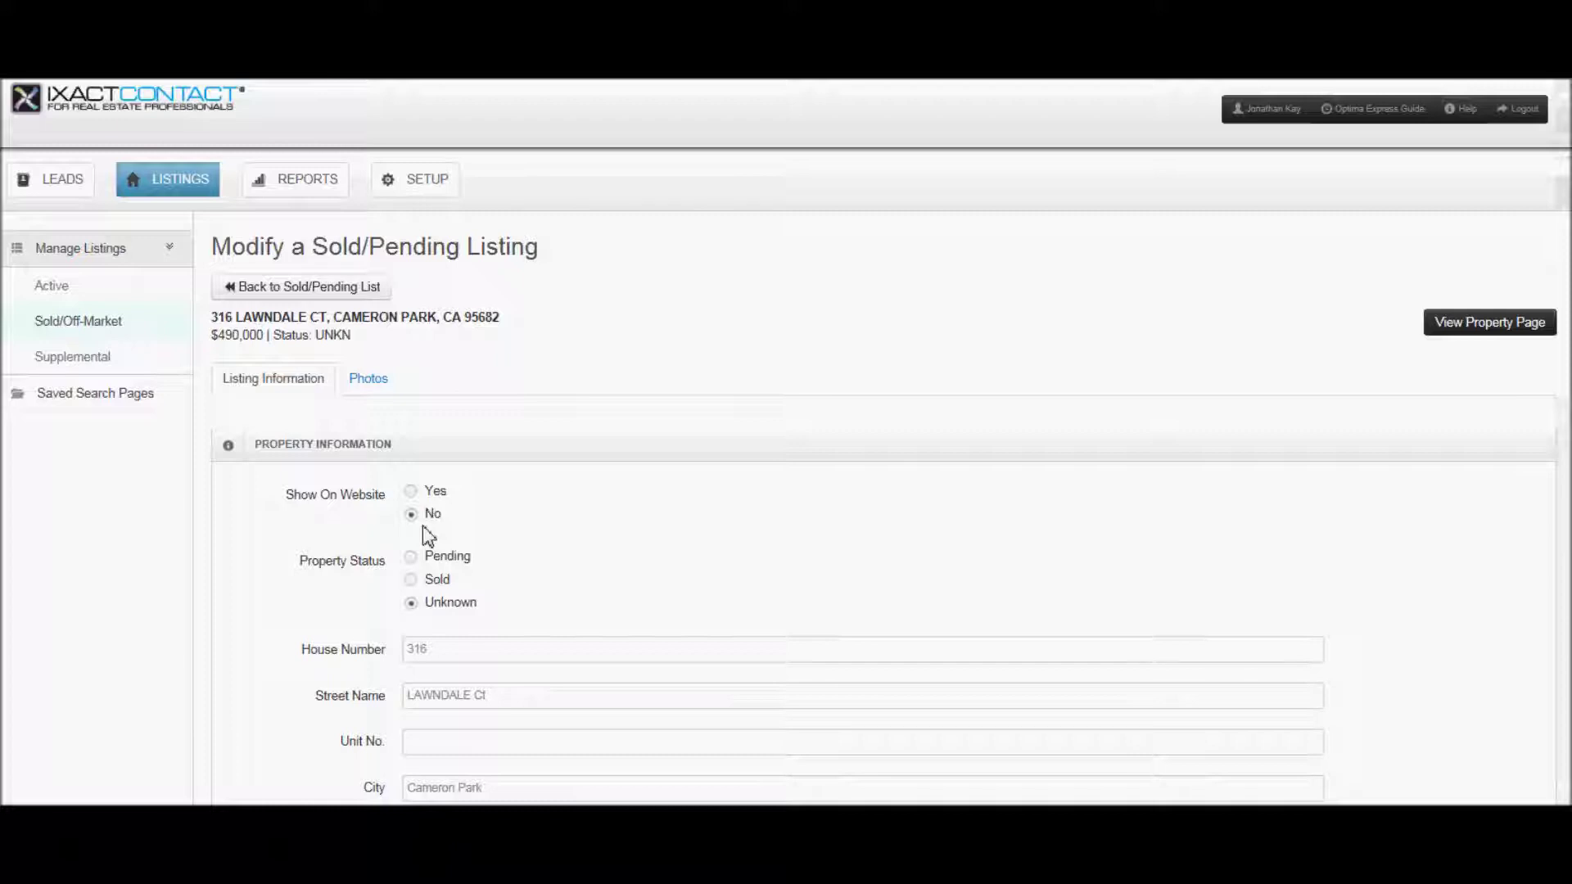
left_click(412, 492)
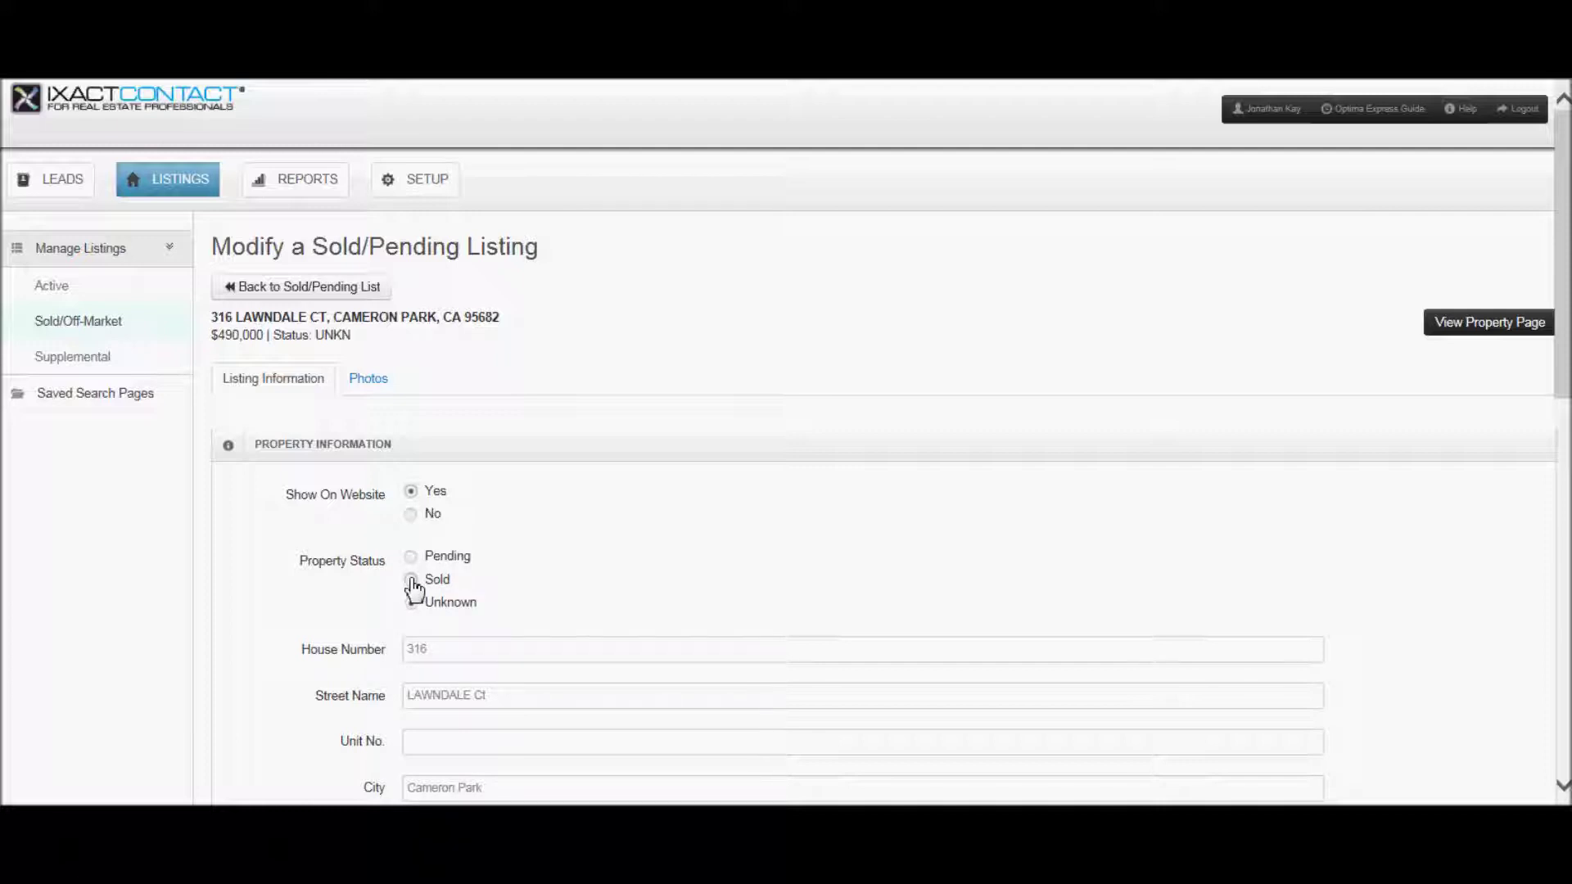
left_click(412, 581)
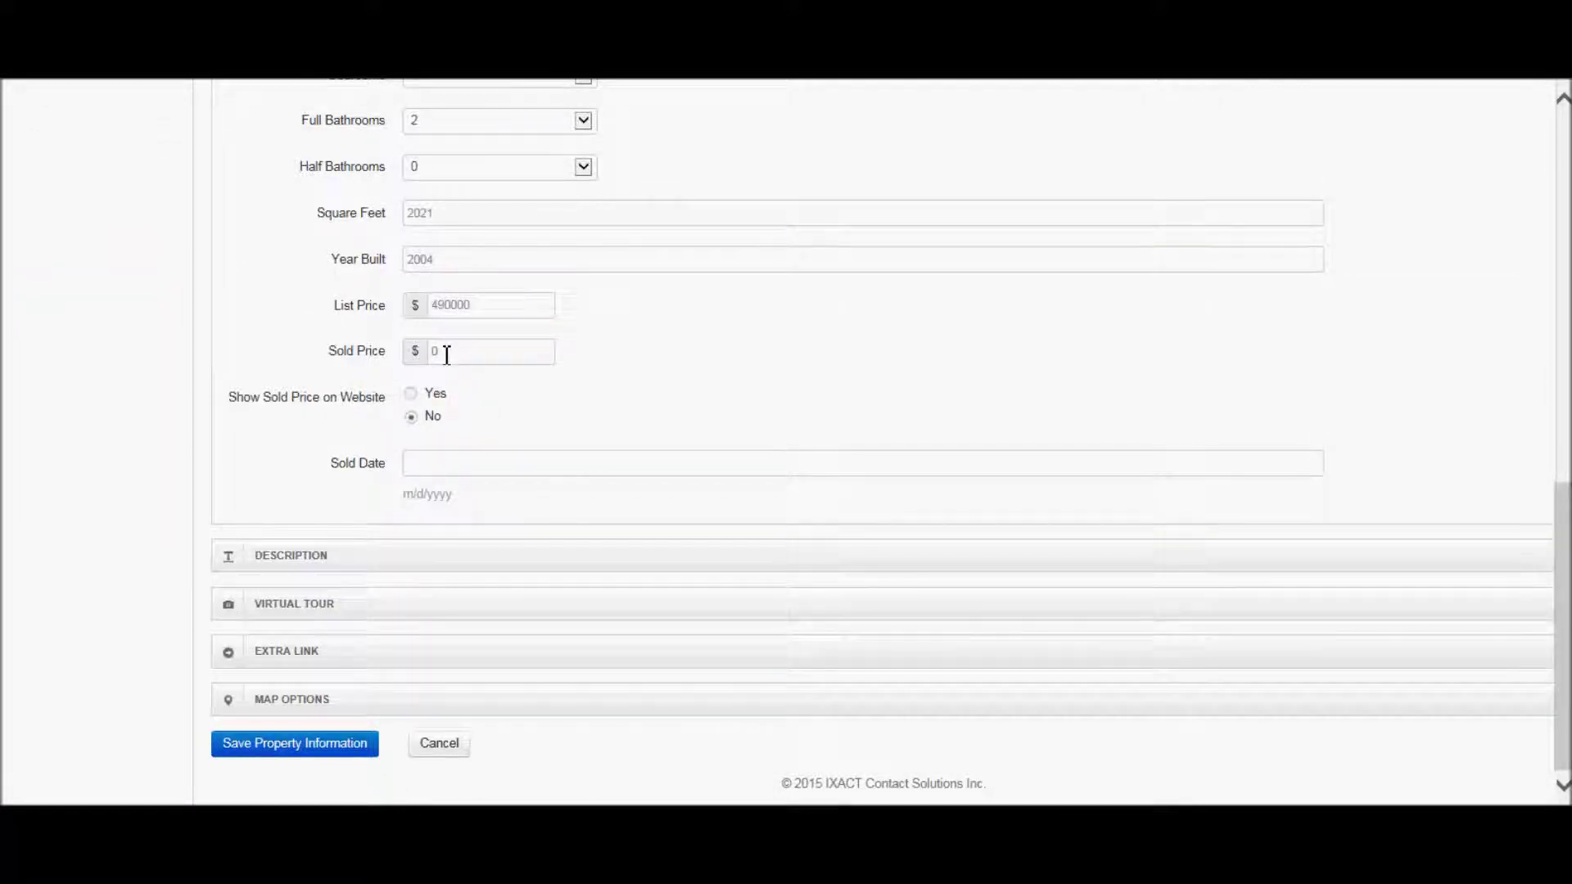
left_click(287, 745)
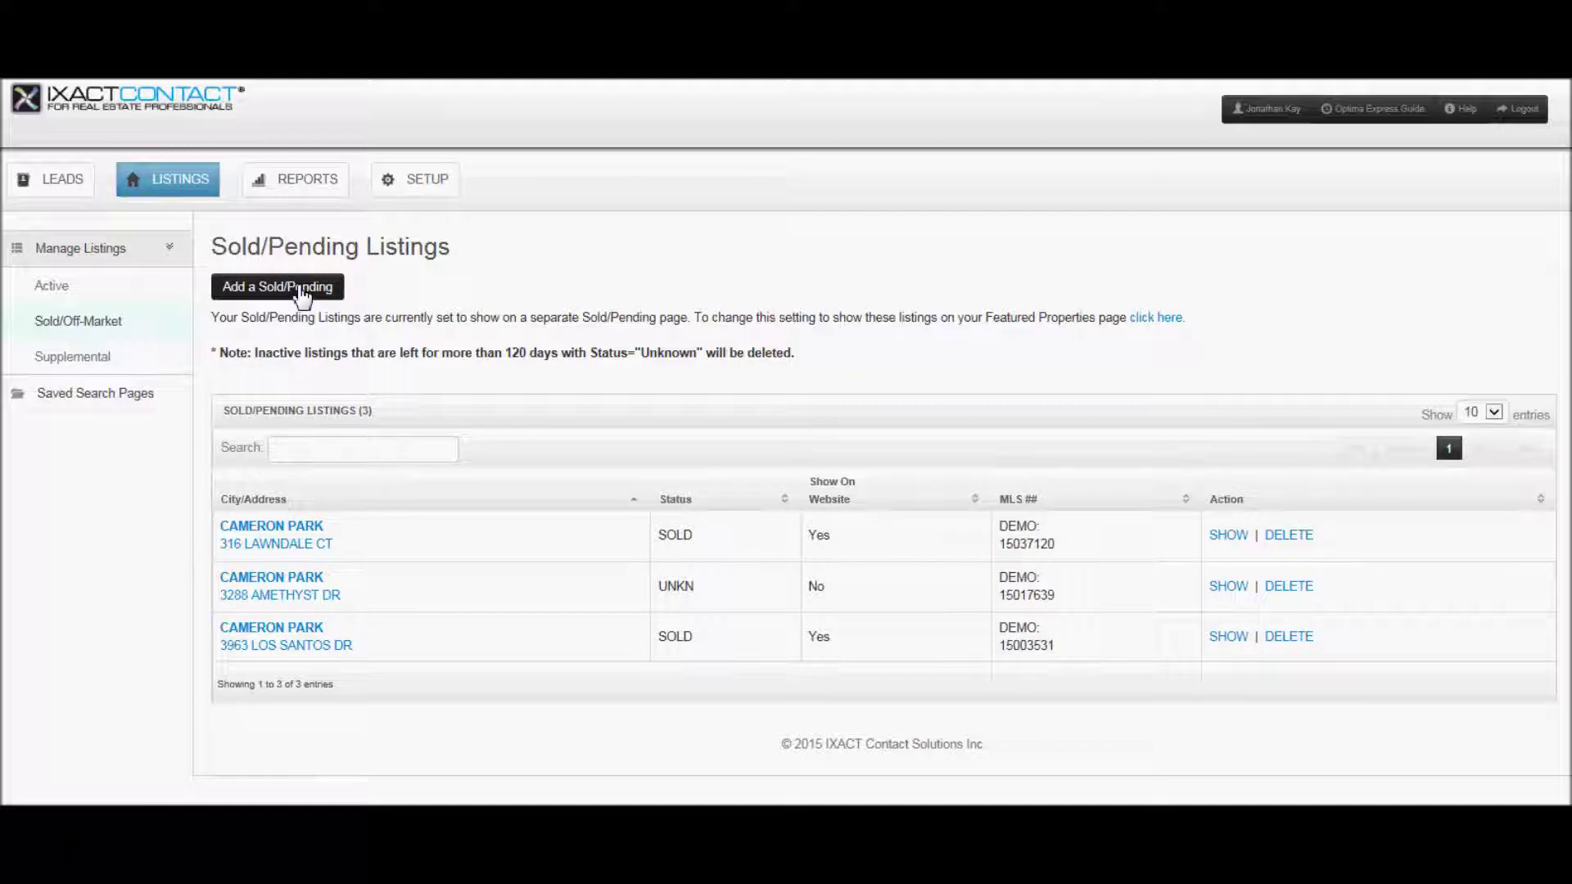
left_click(299, 288)
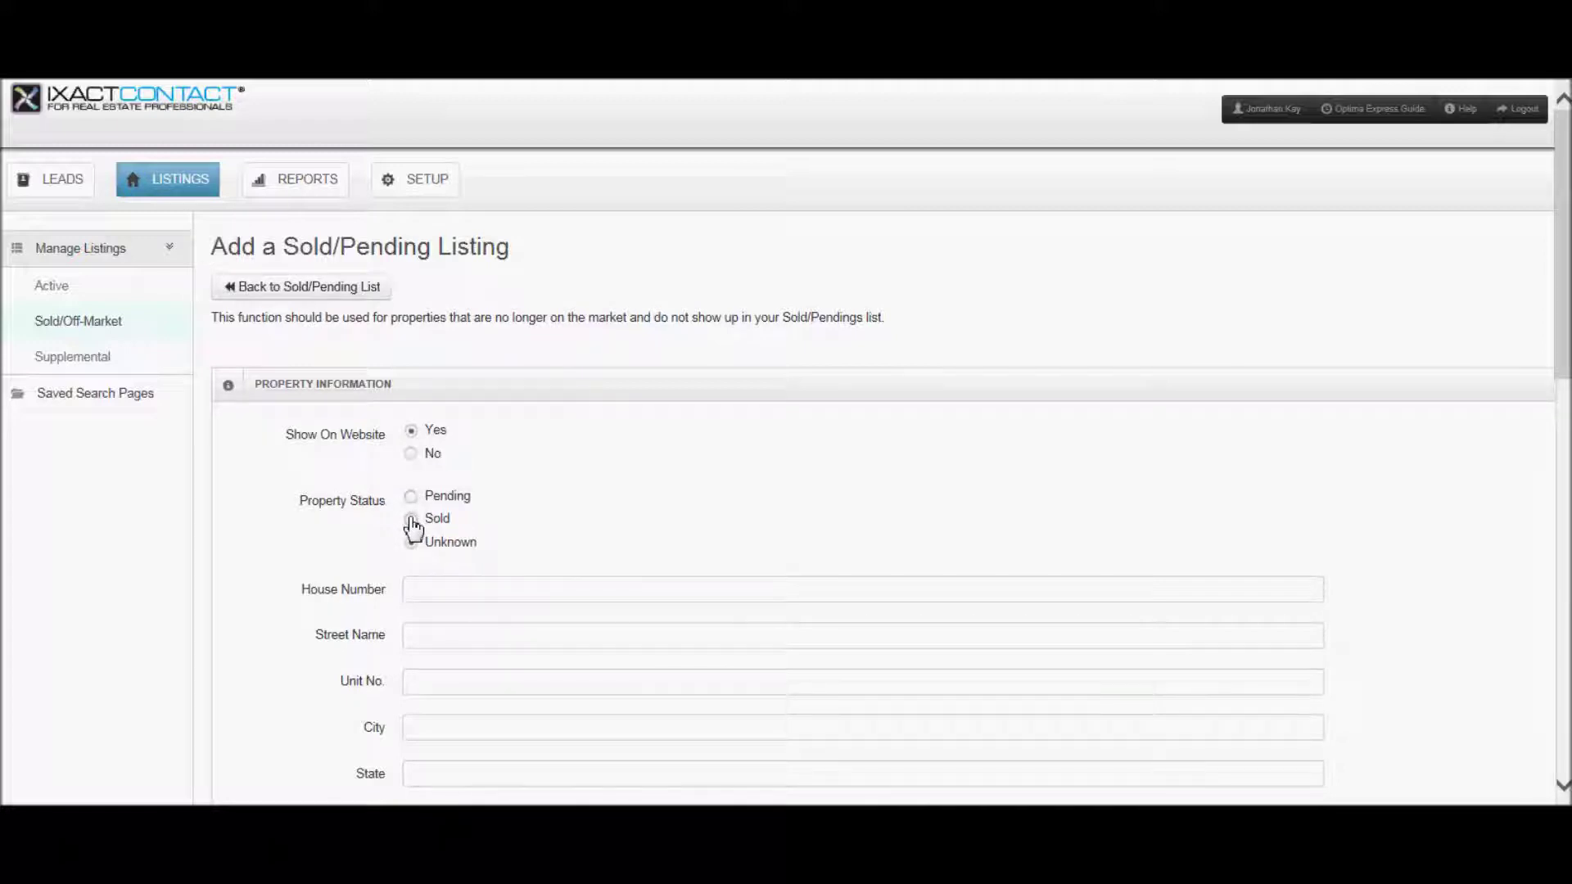
left_click(411, 521)
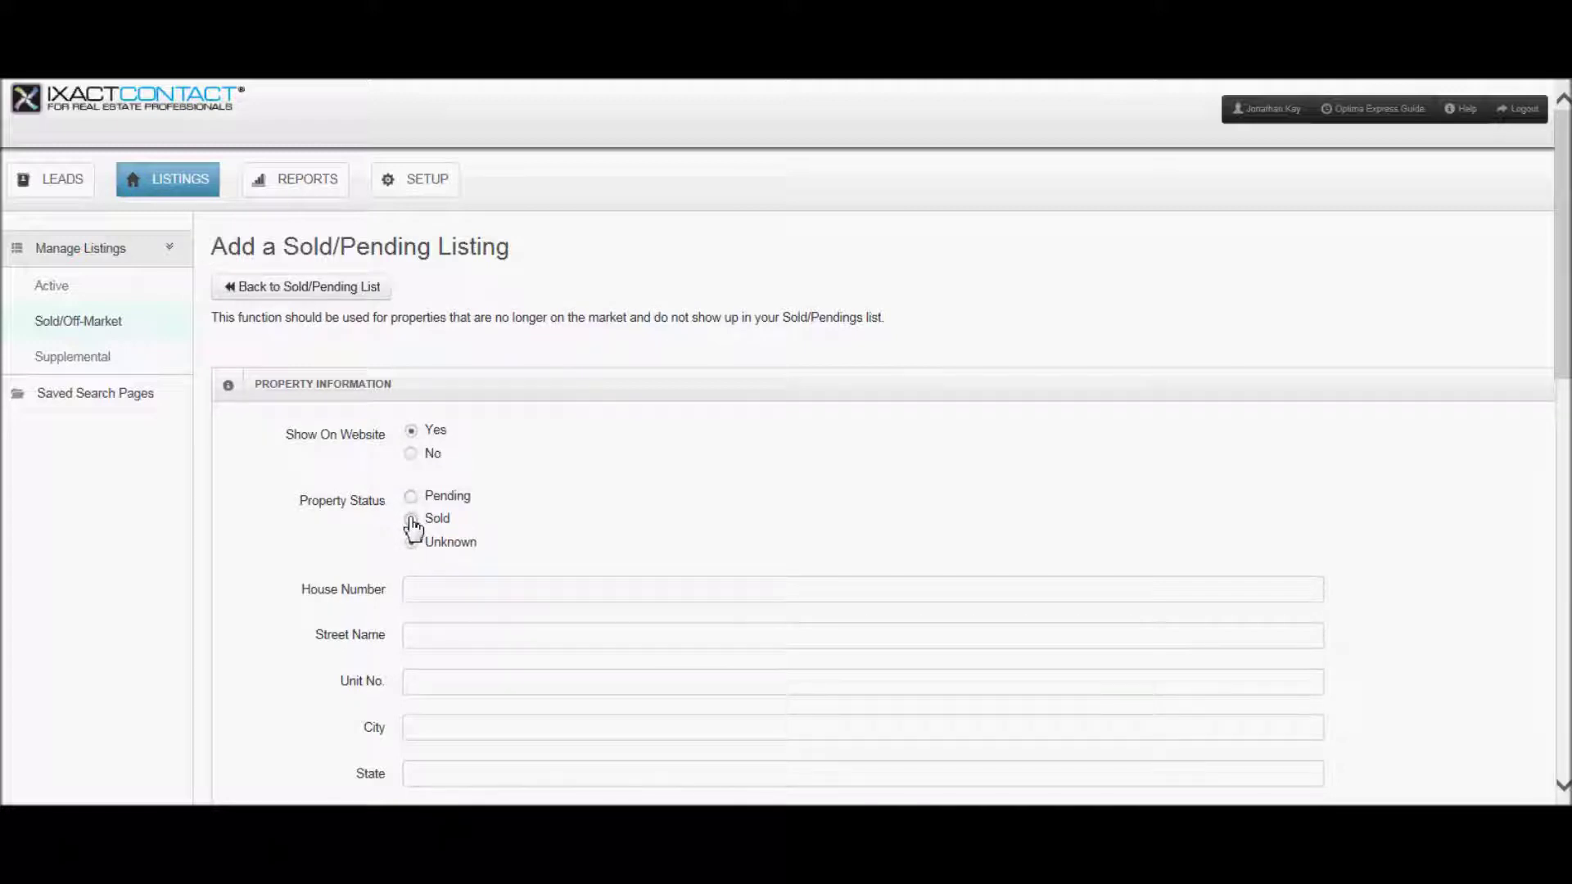
left_click(449, 589)
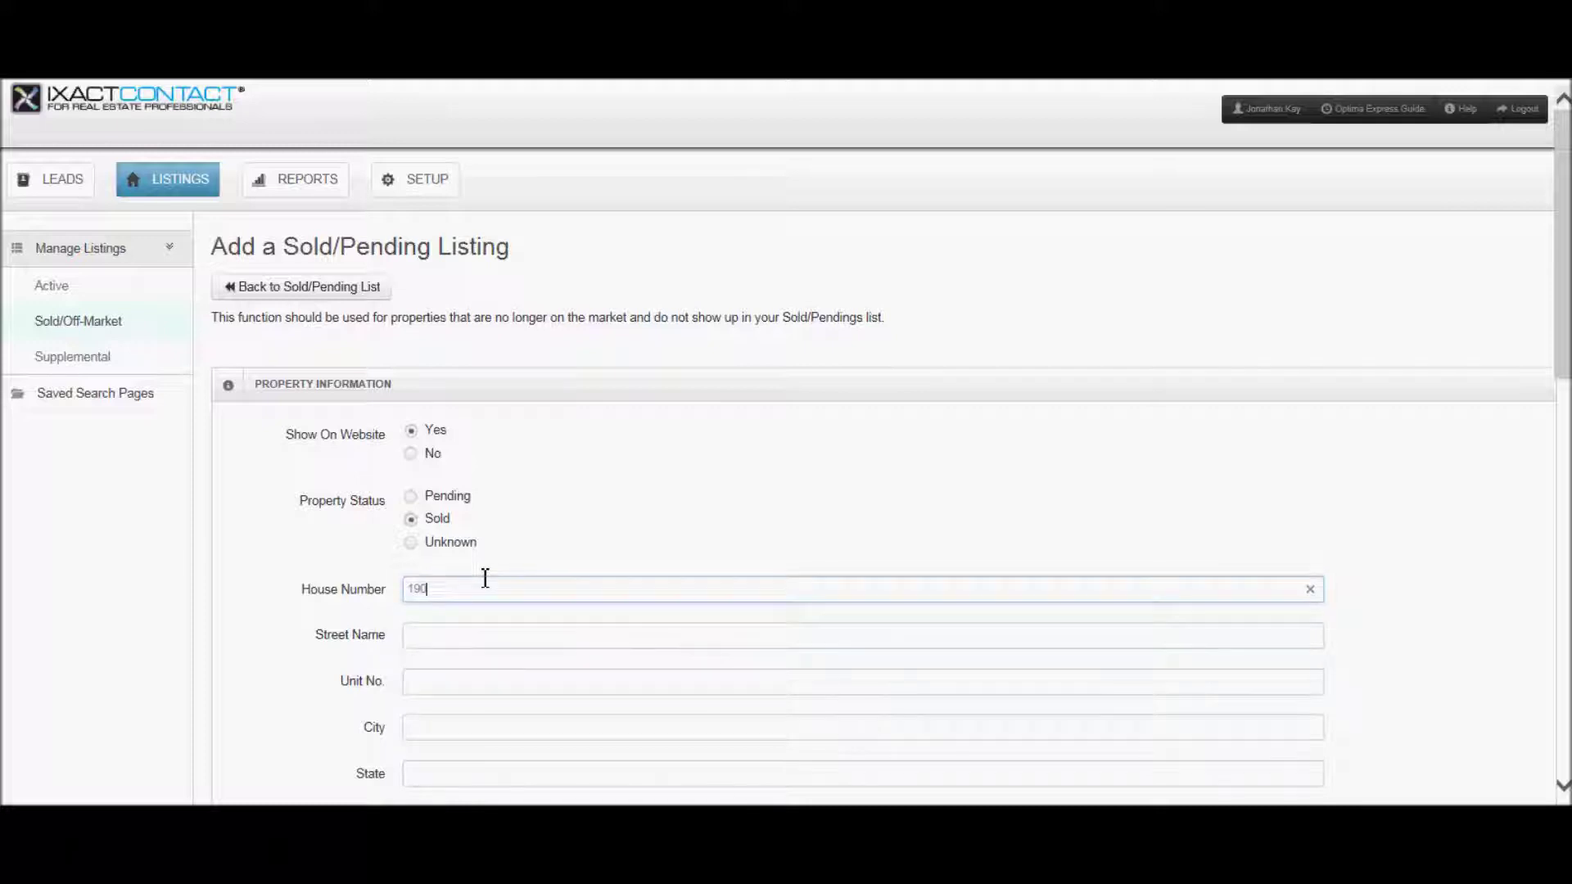
key("Tab")
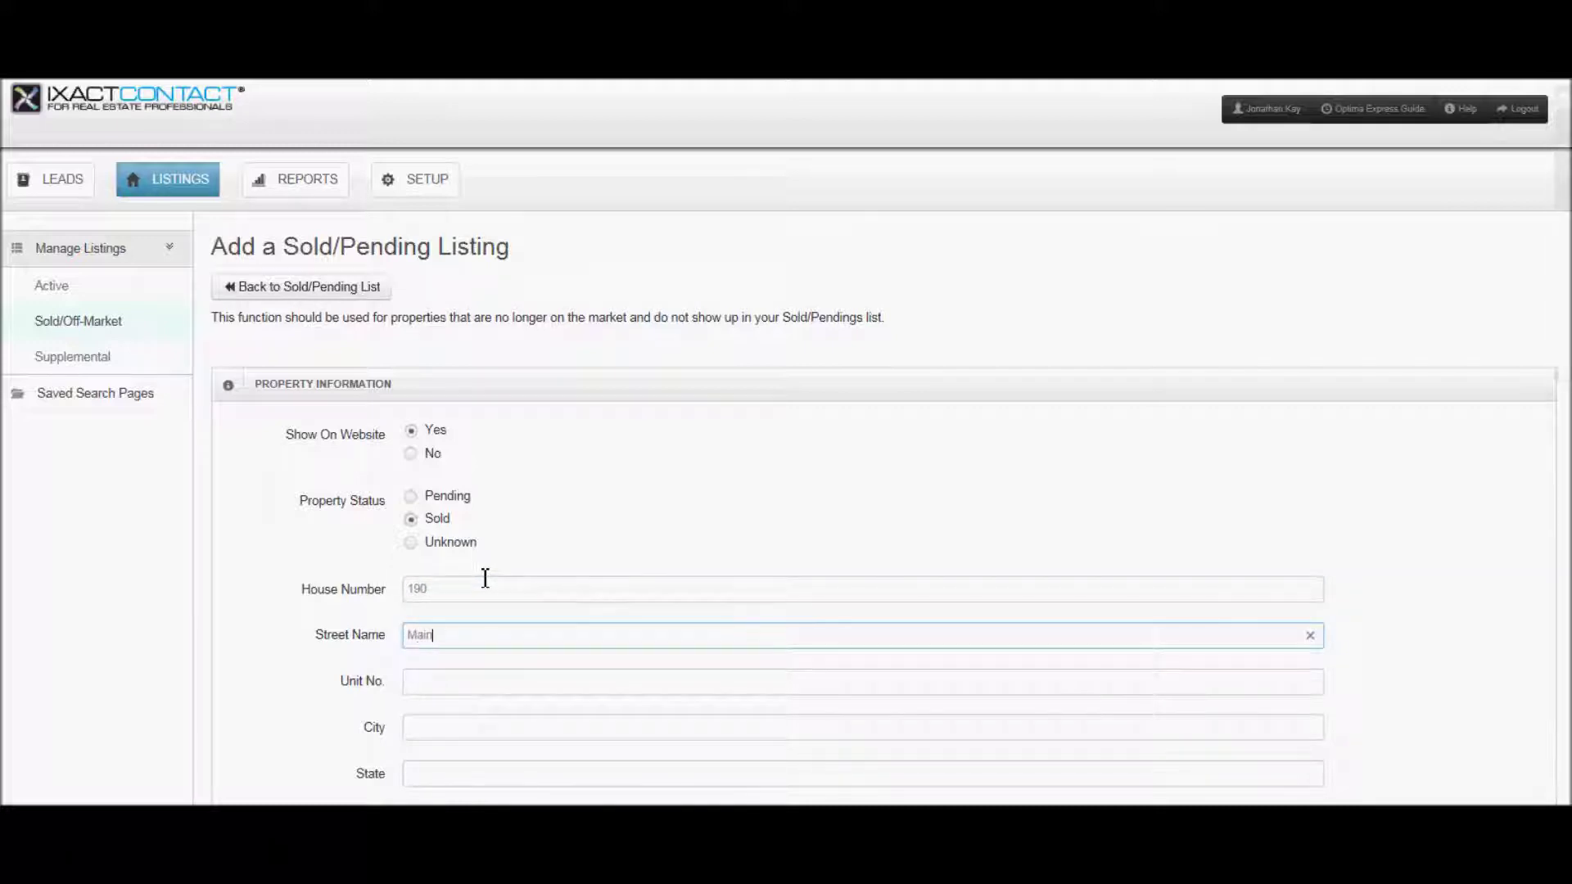
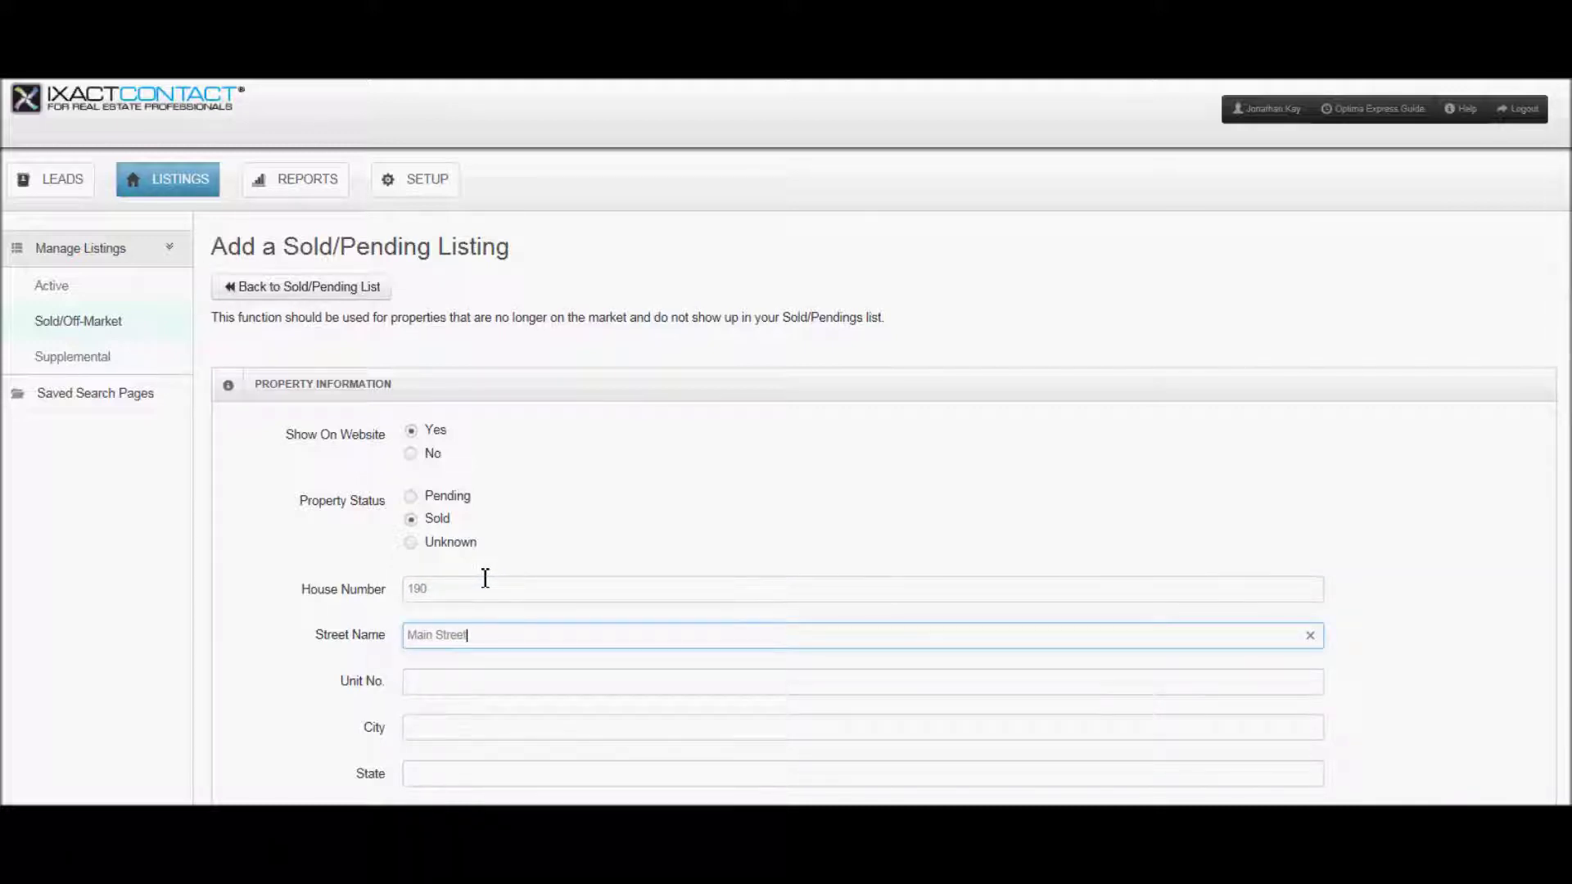
key("Tab")
key("Tab")
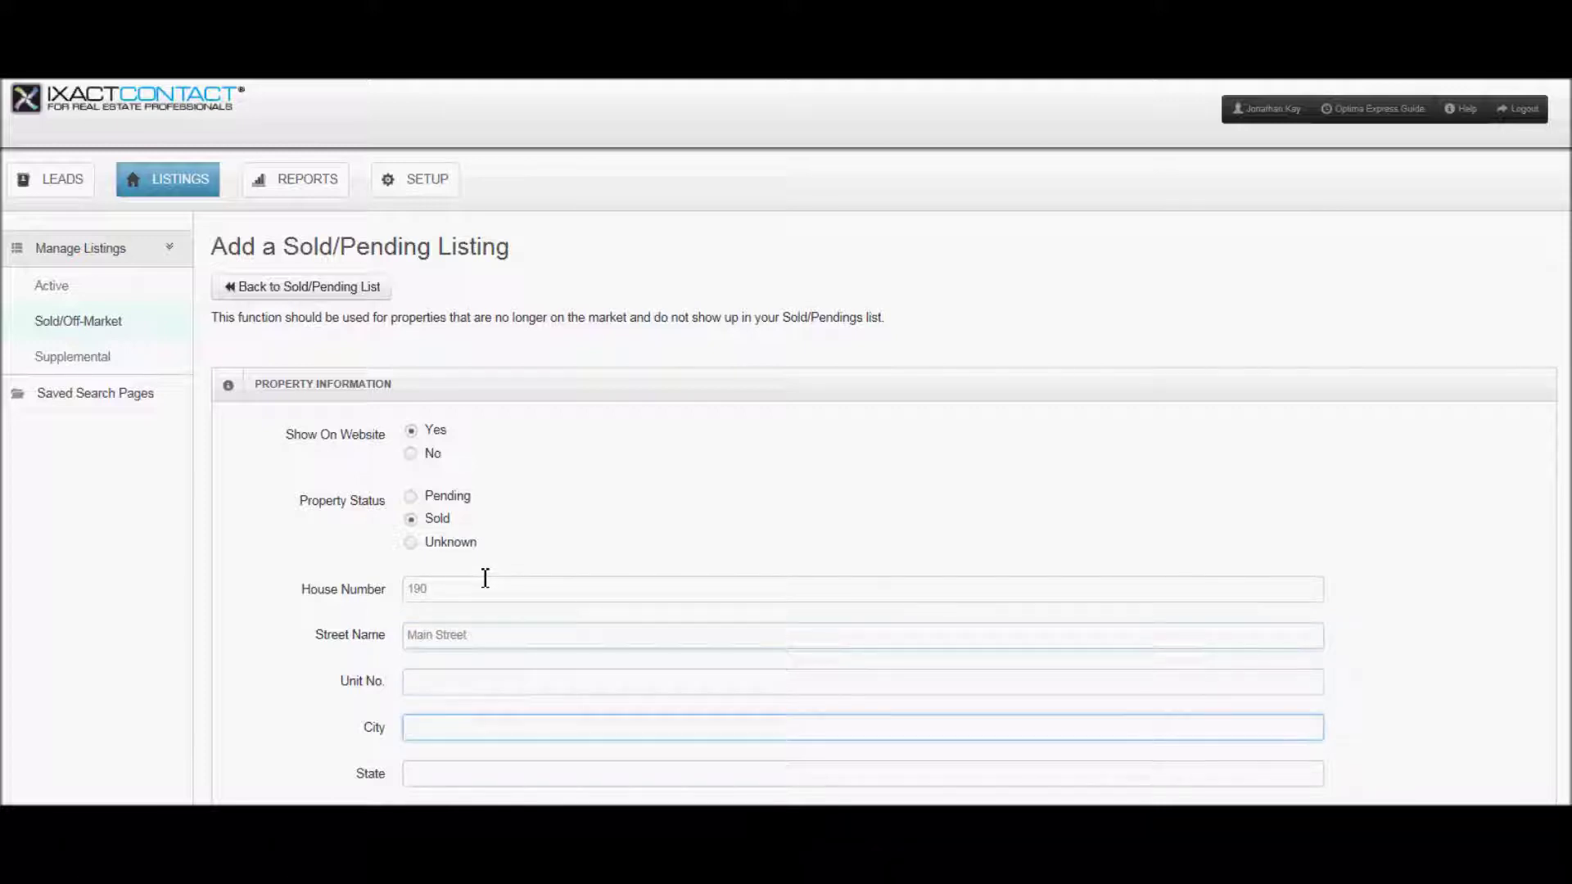
type("Pla")
key("Tab")
type("CA")
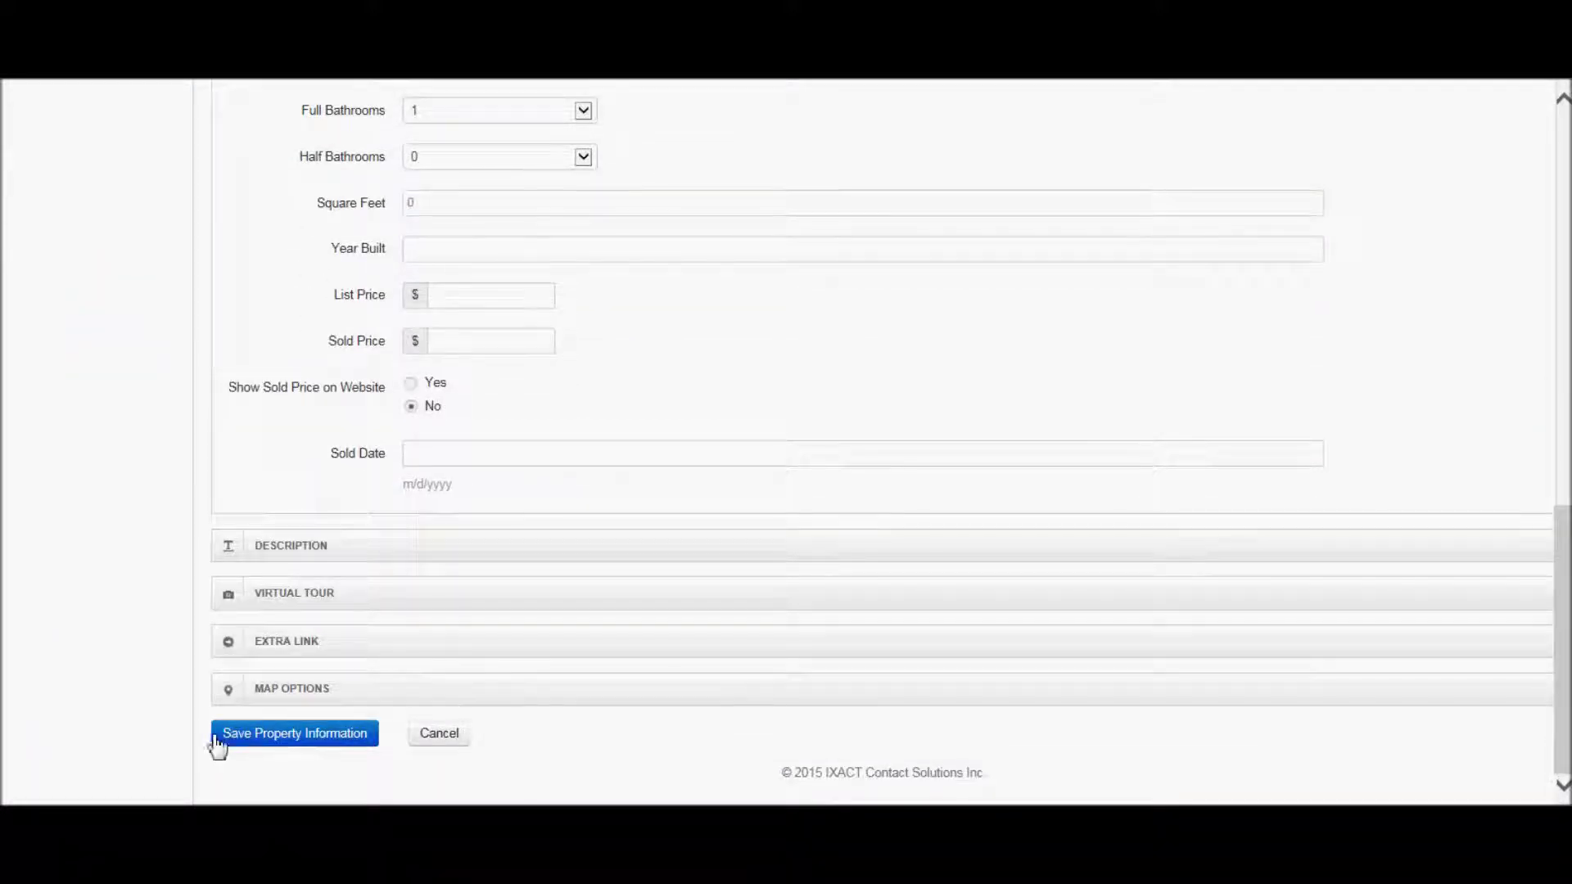
left_click(295, 733)
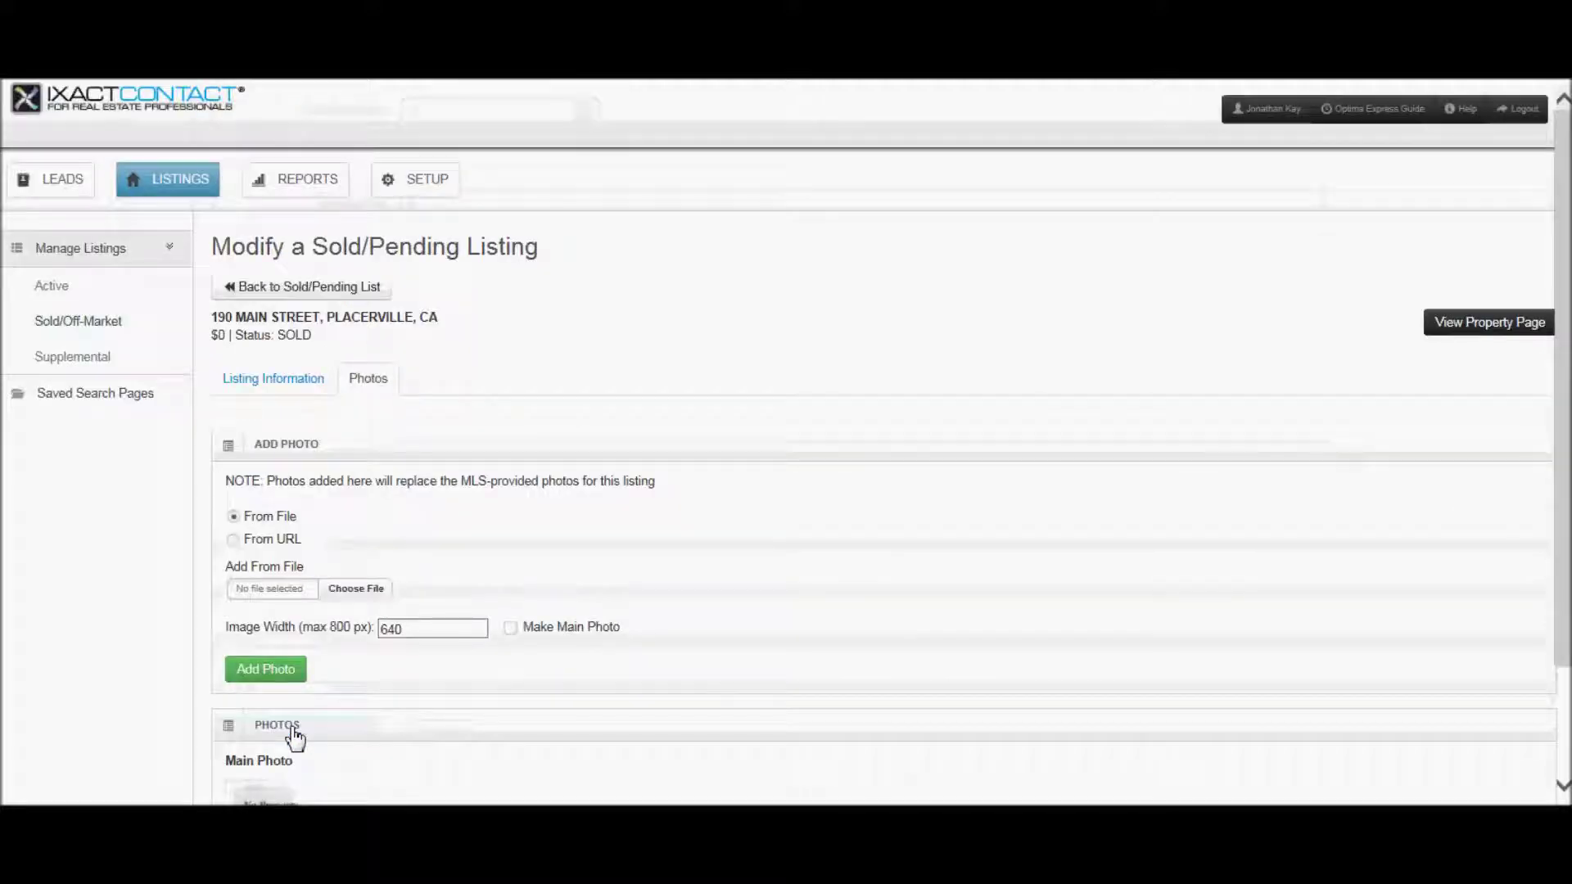
left_click(266, 671)
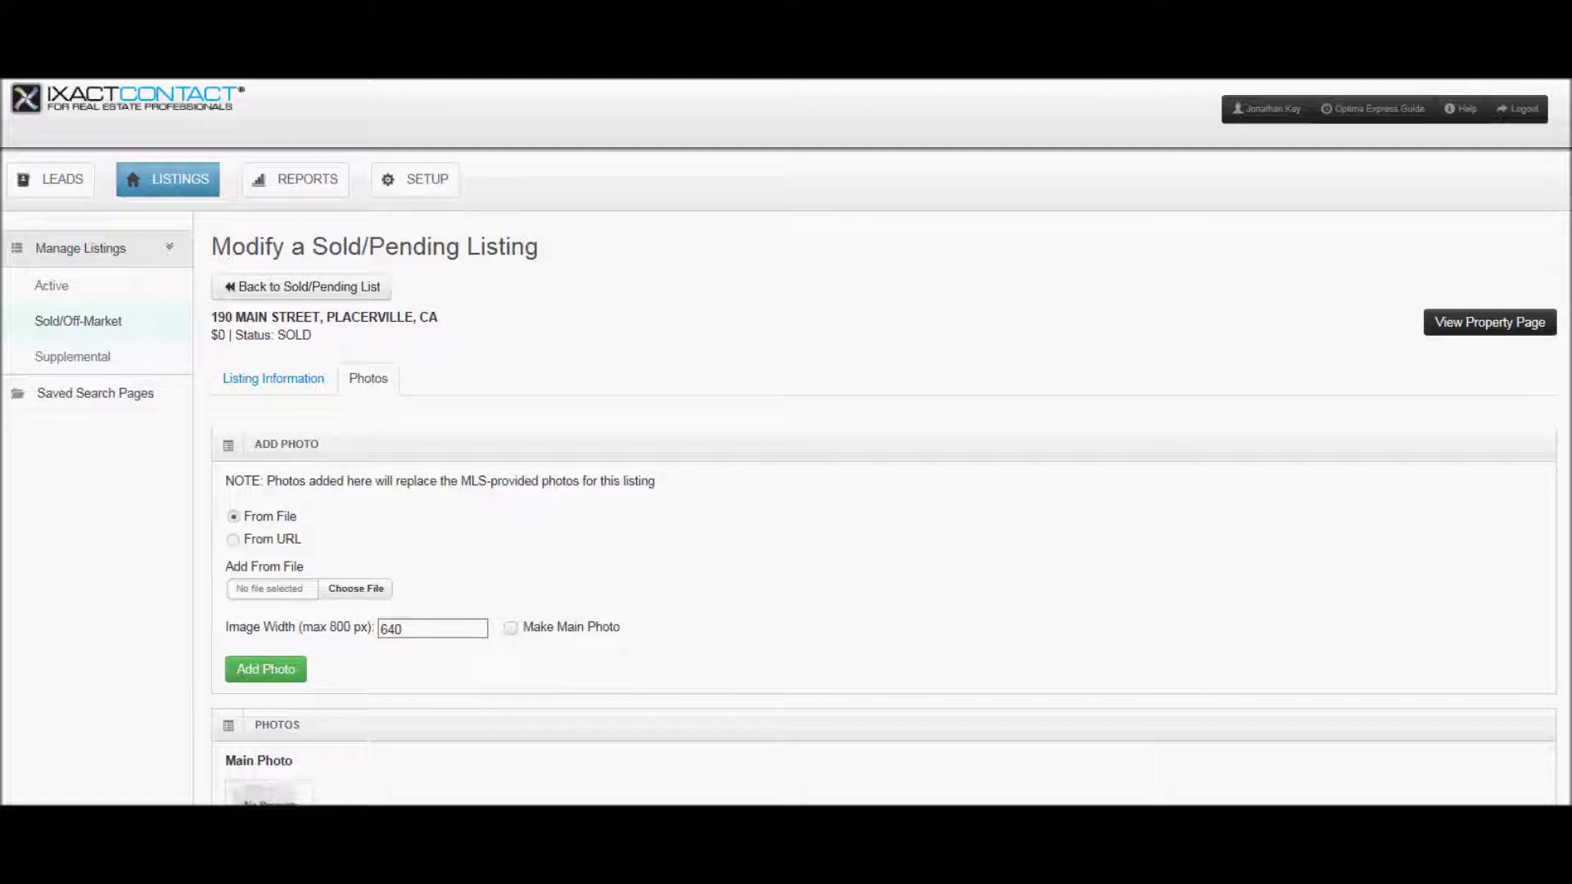
- Copy the /sold-featured-listing/ link from the website admin's IDX Page Links
left_click(100, 79)
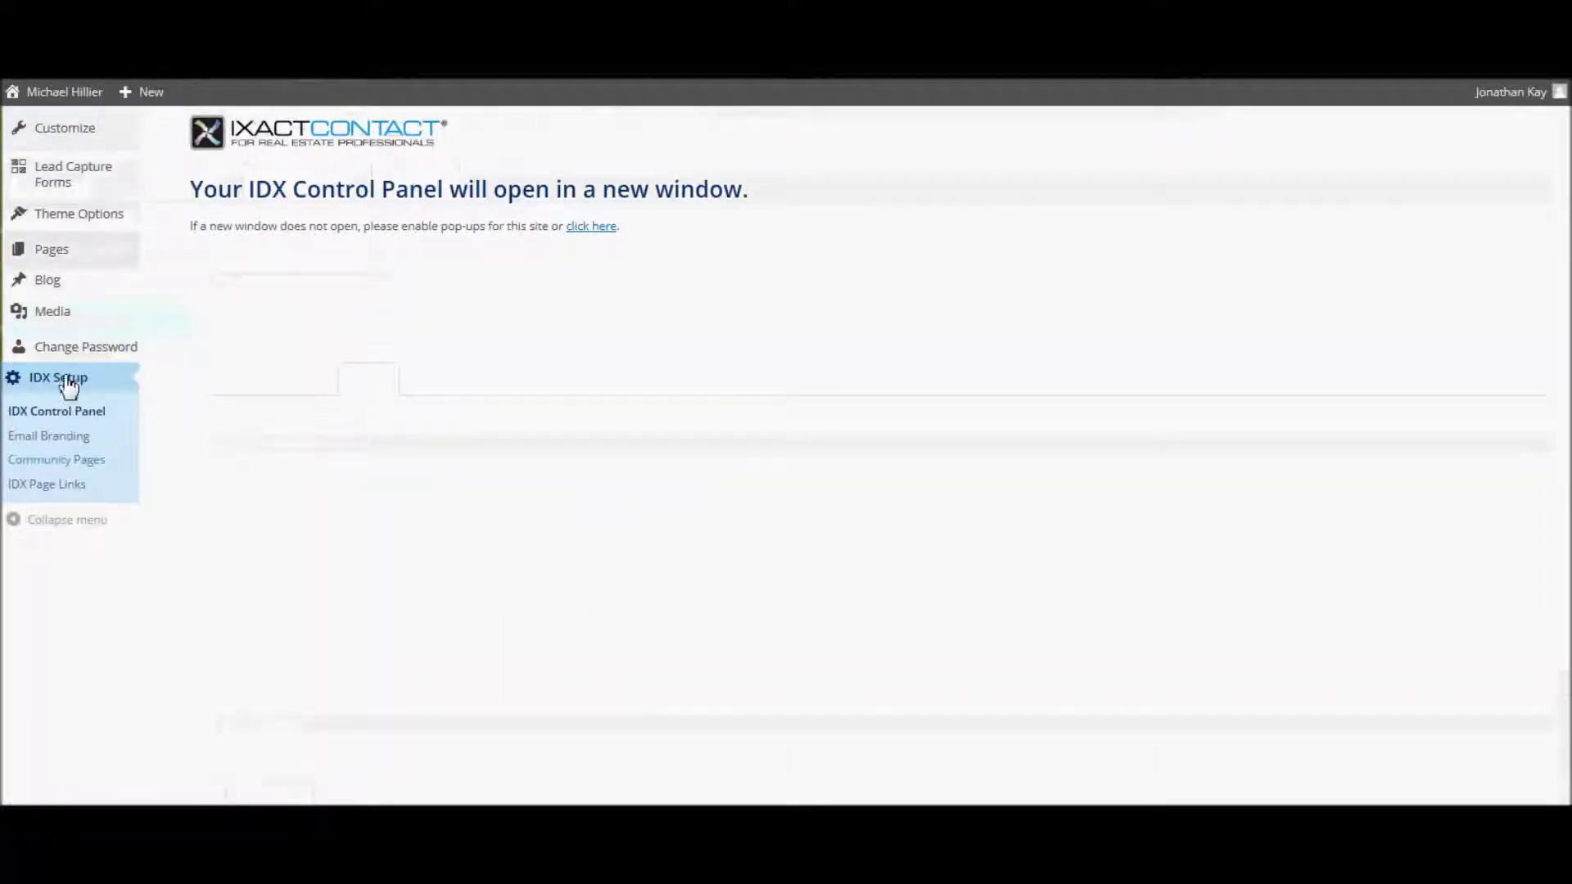
left_click(57, 487)
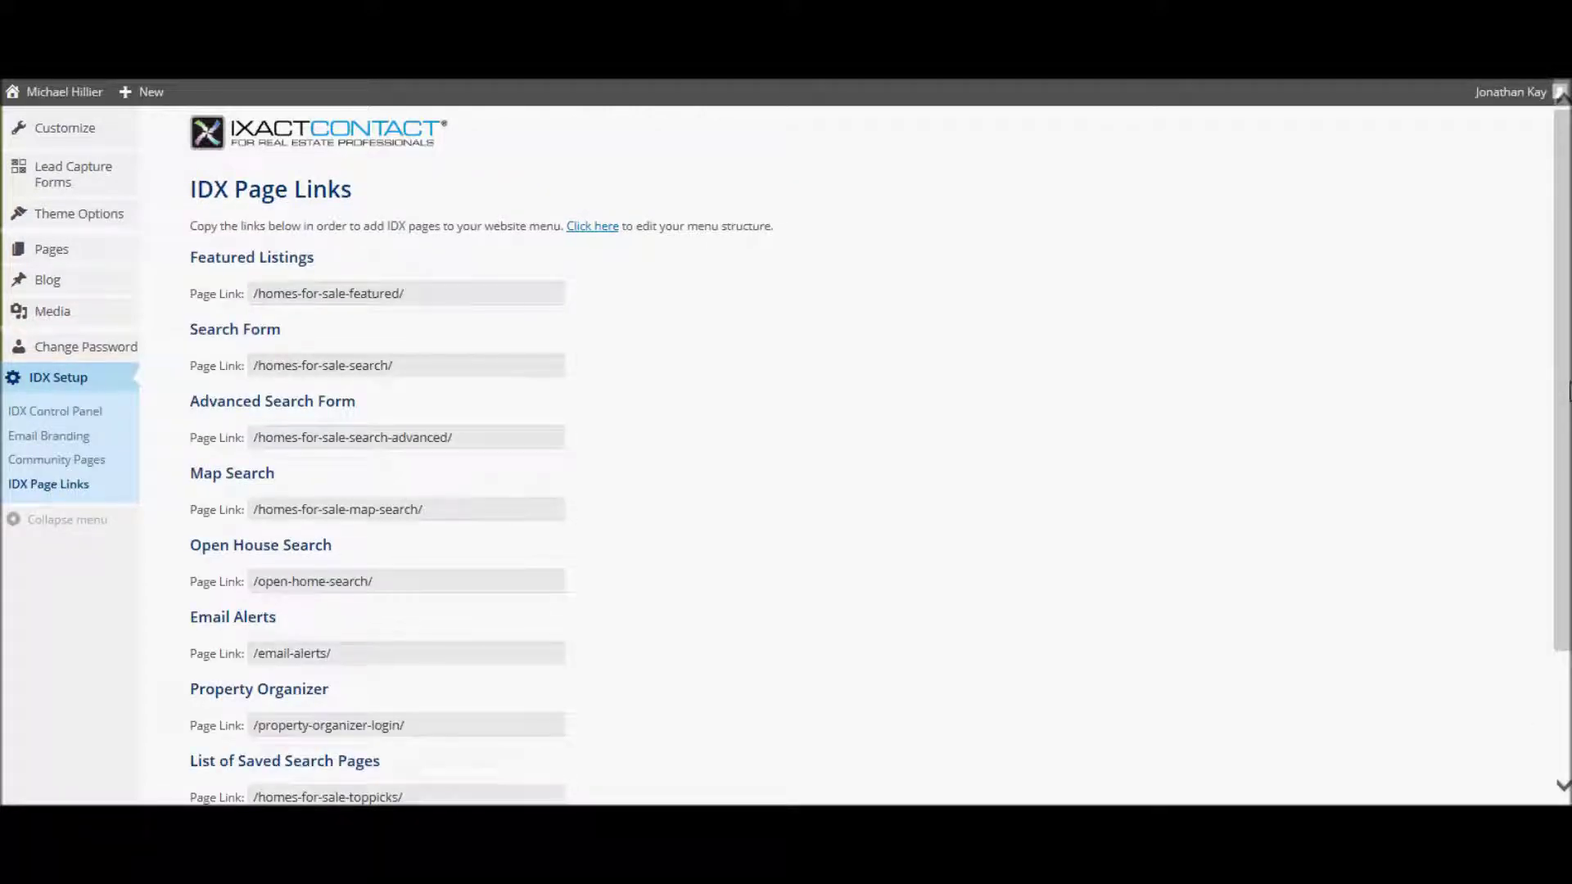
scroll(1568, 392, "down", 2)
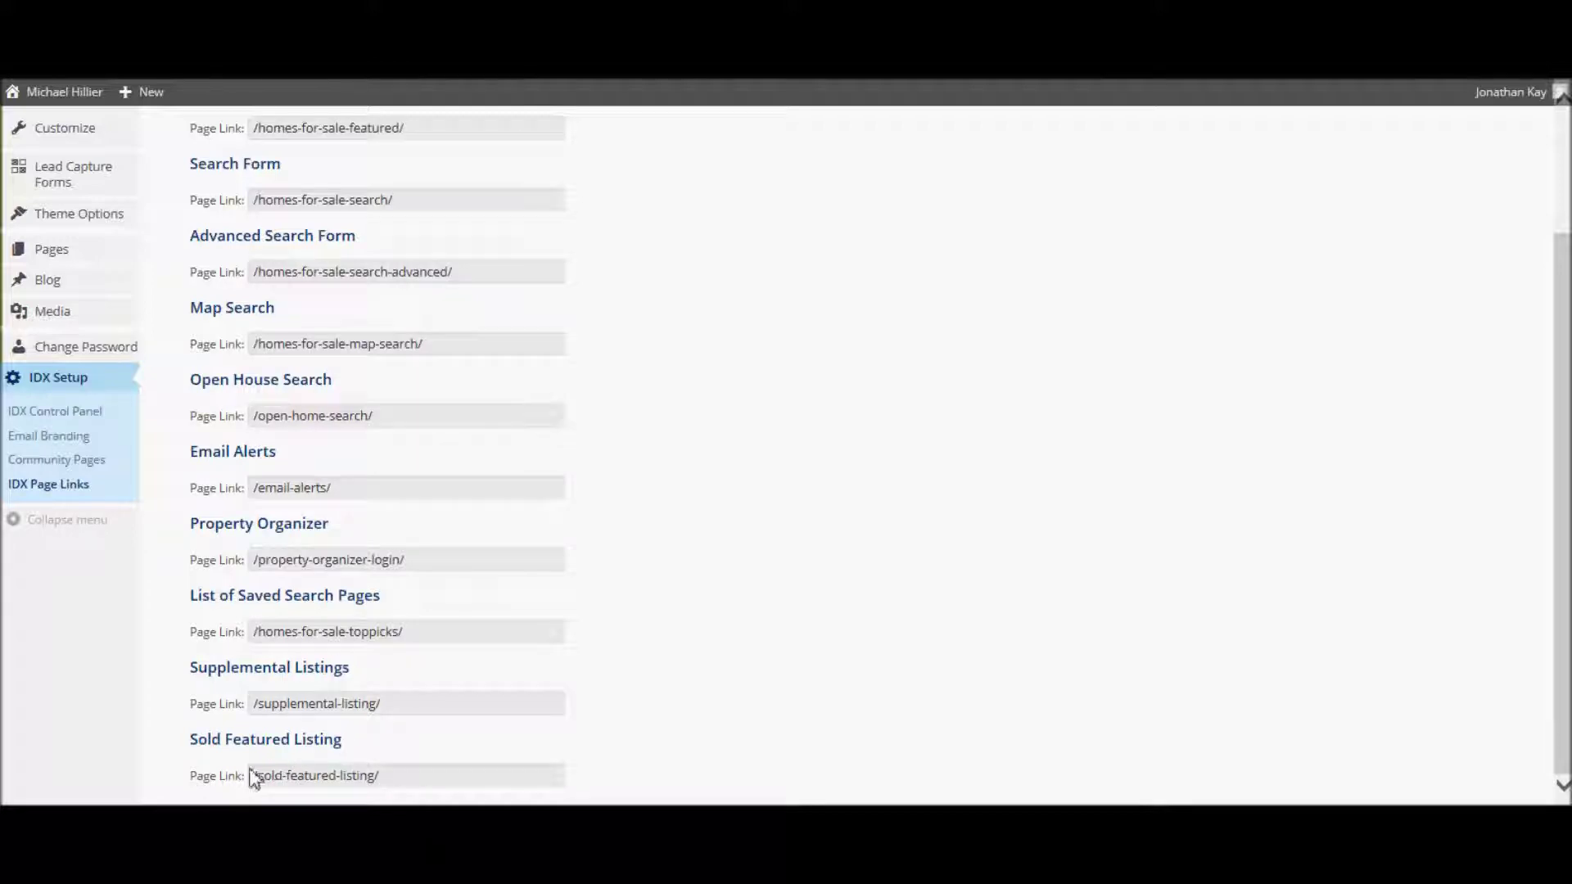
left_click_drag(387, 788, 277, 789)
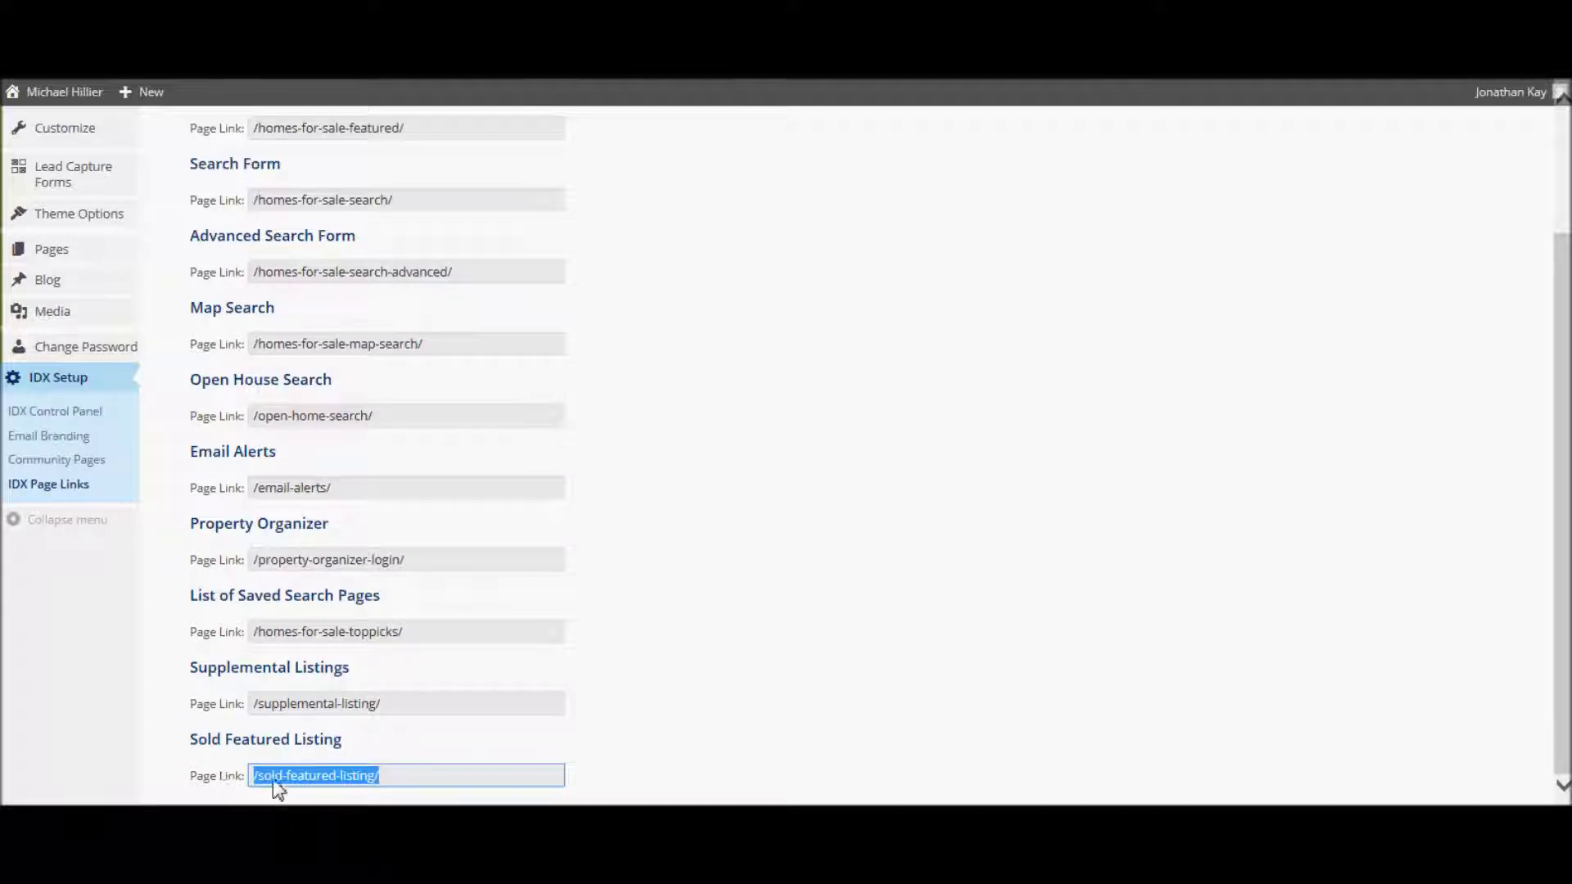
right_click(326, 779)
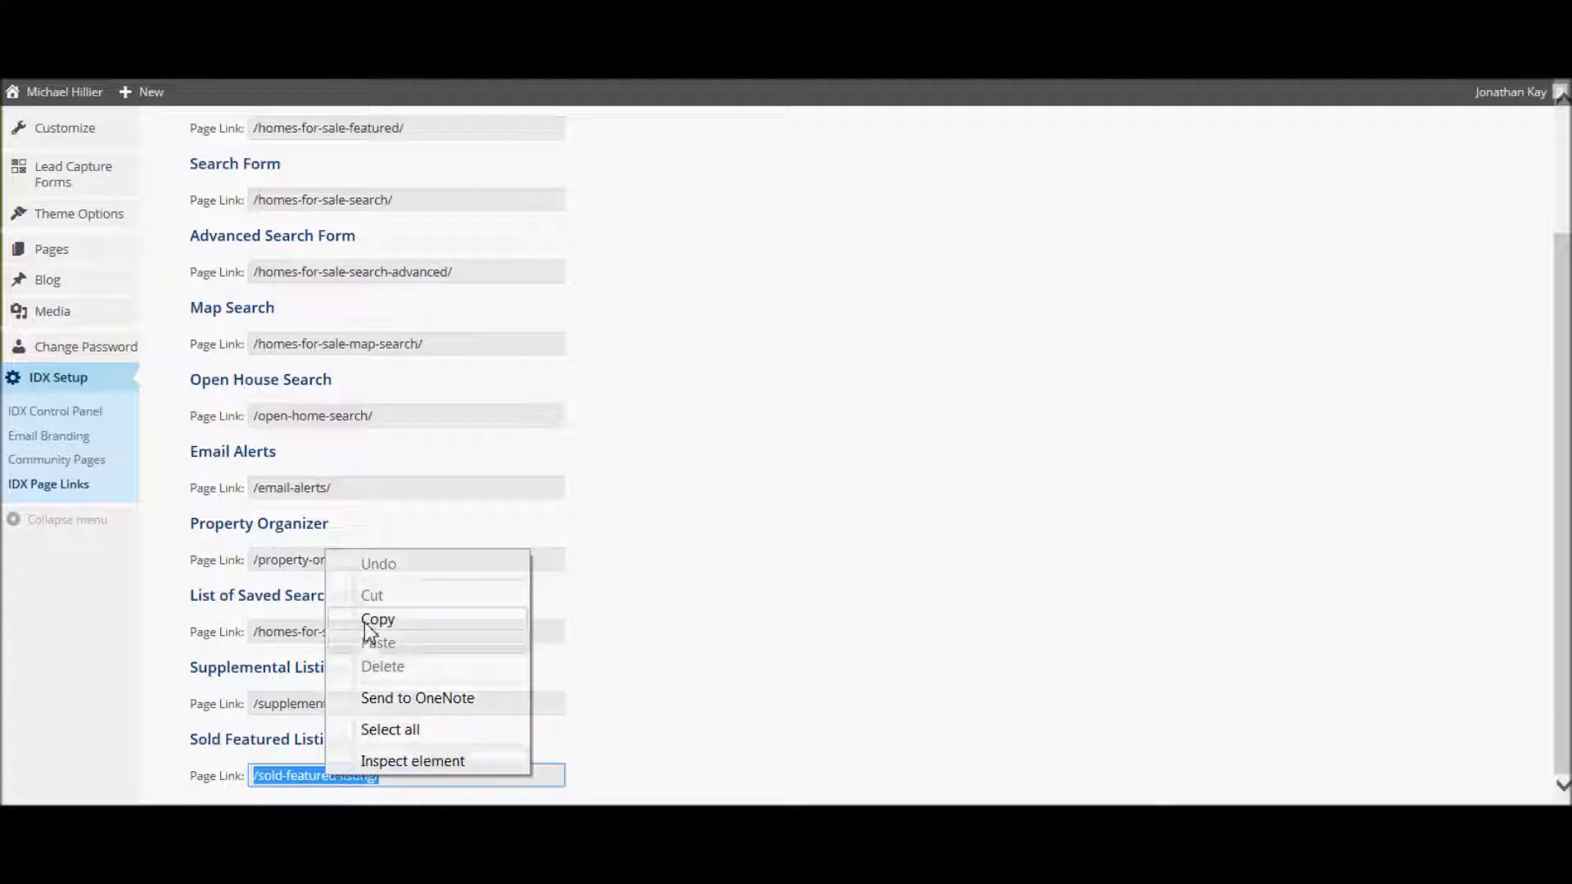
left_click(370, 621)
mouse_move(94, 238)
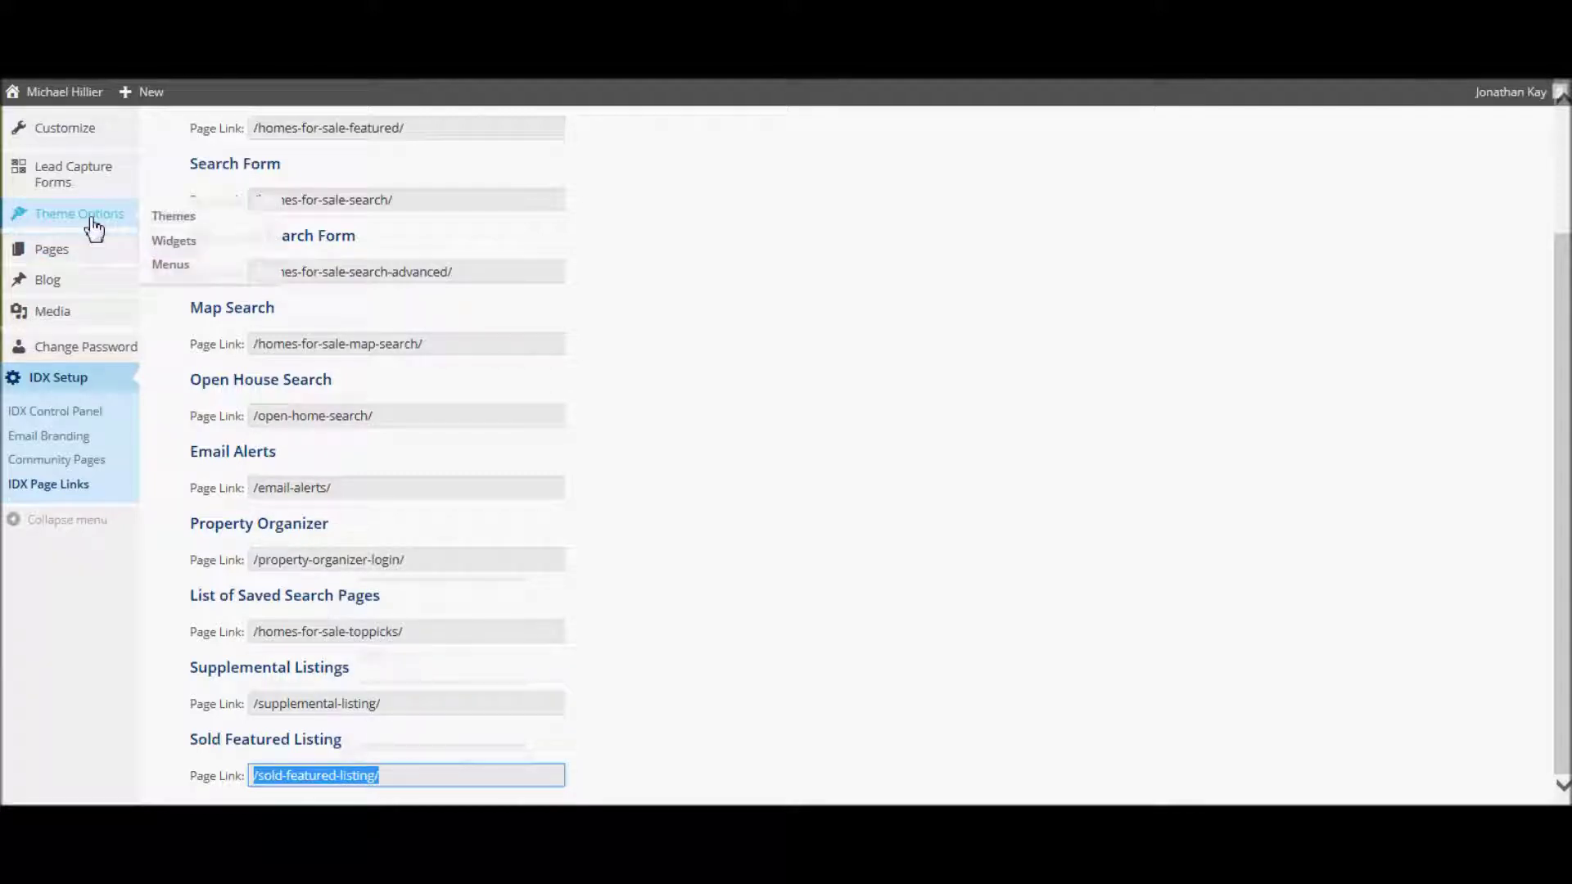
- Add a 'Sold Listings' custom link with the copied URL to the Main Menu
left_click(170, 271)
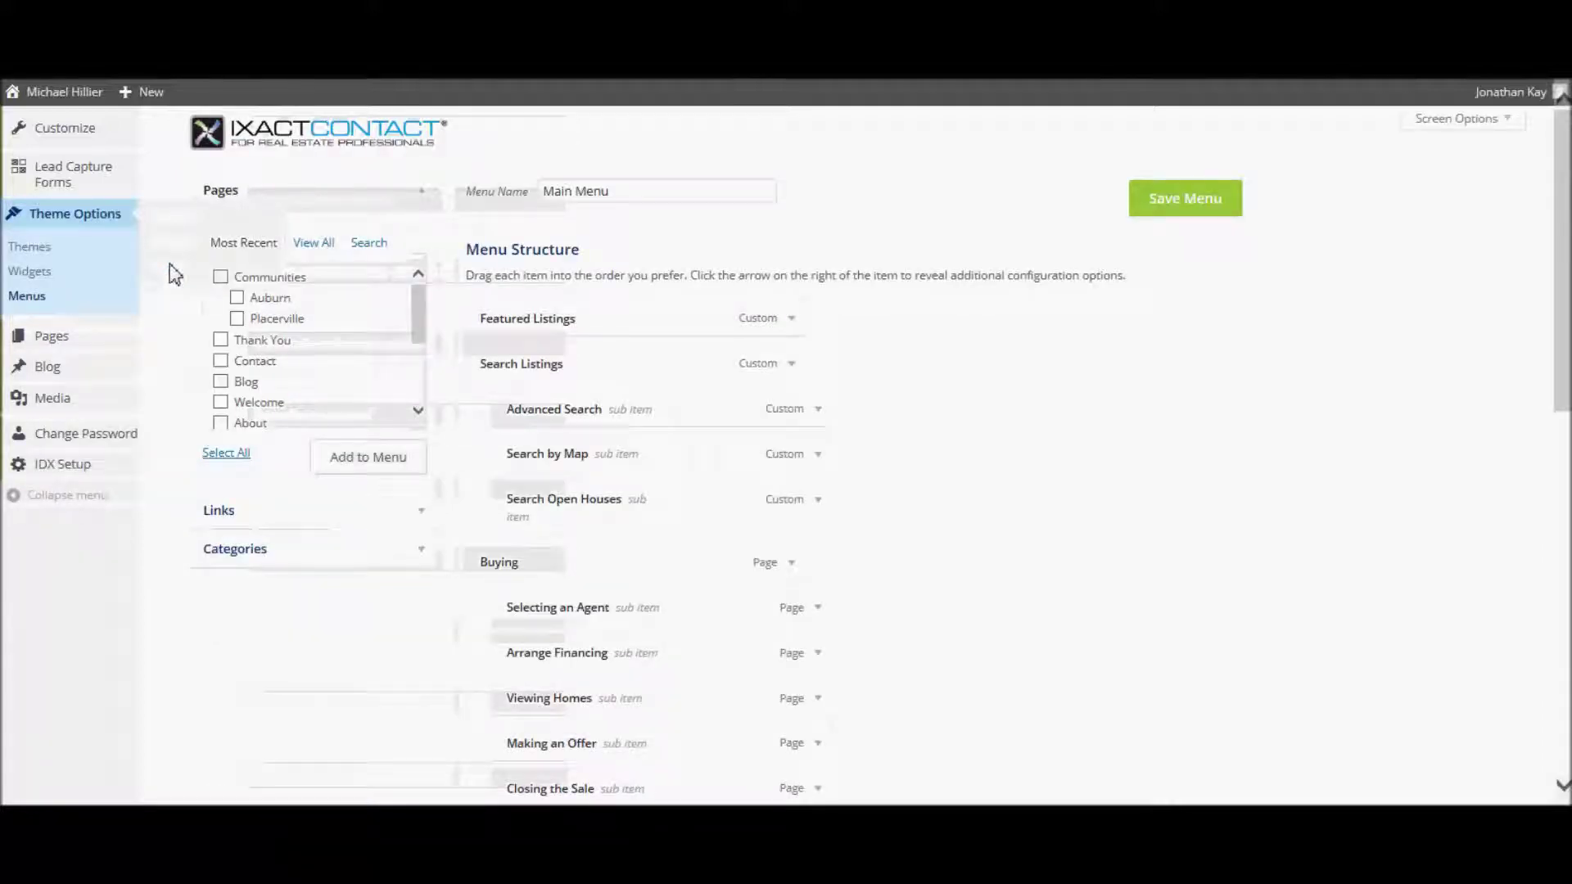
left_click(424, 517)
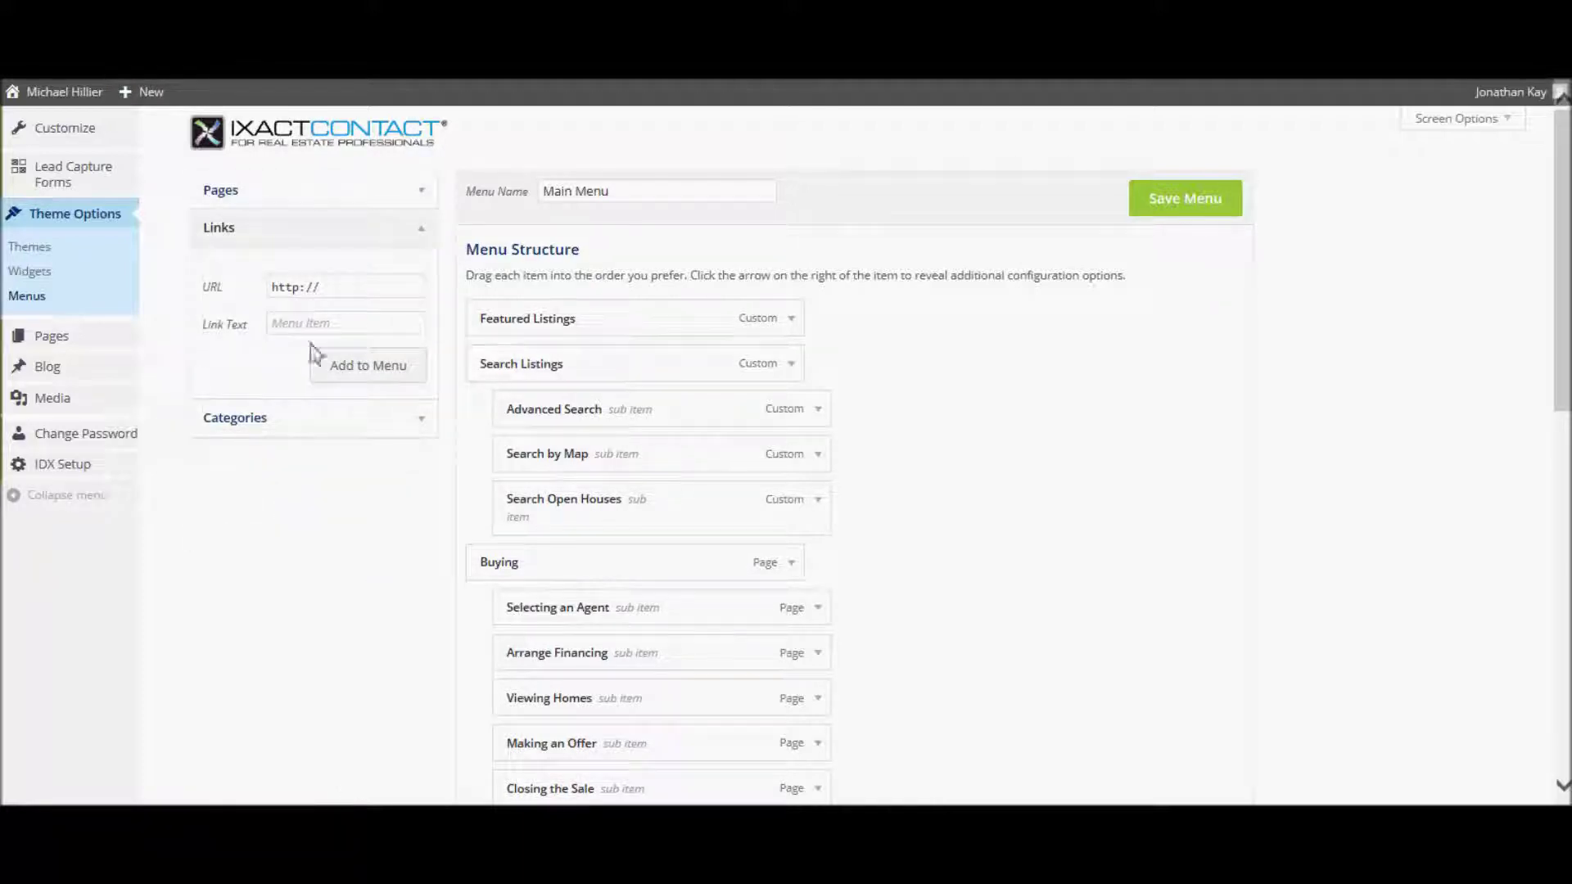
left_click_drag(327, 288, 224, 288)
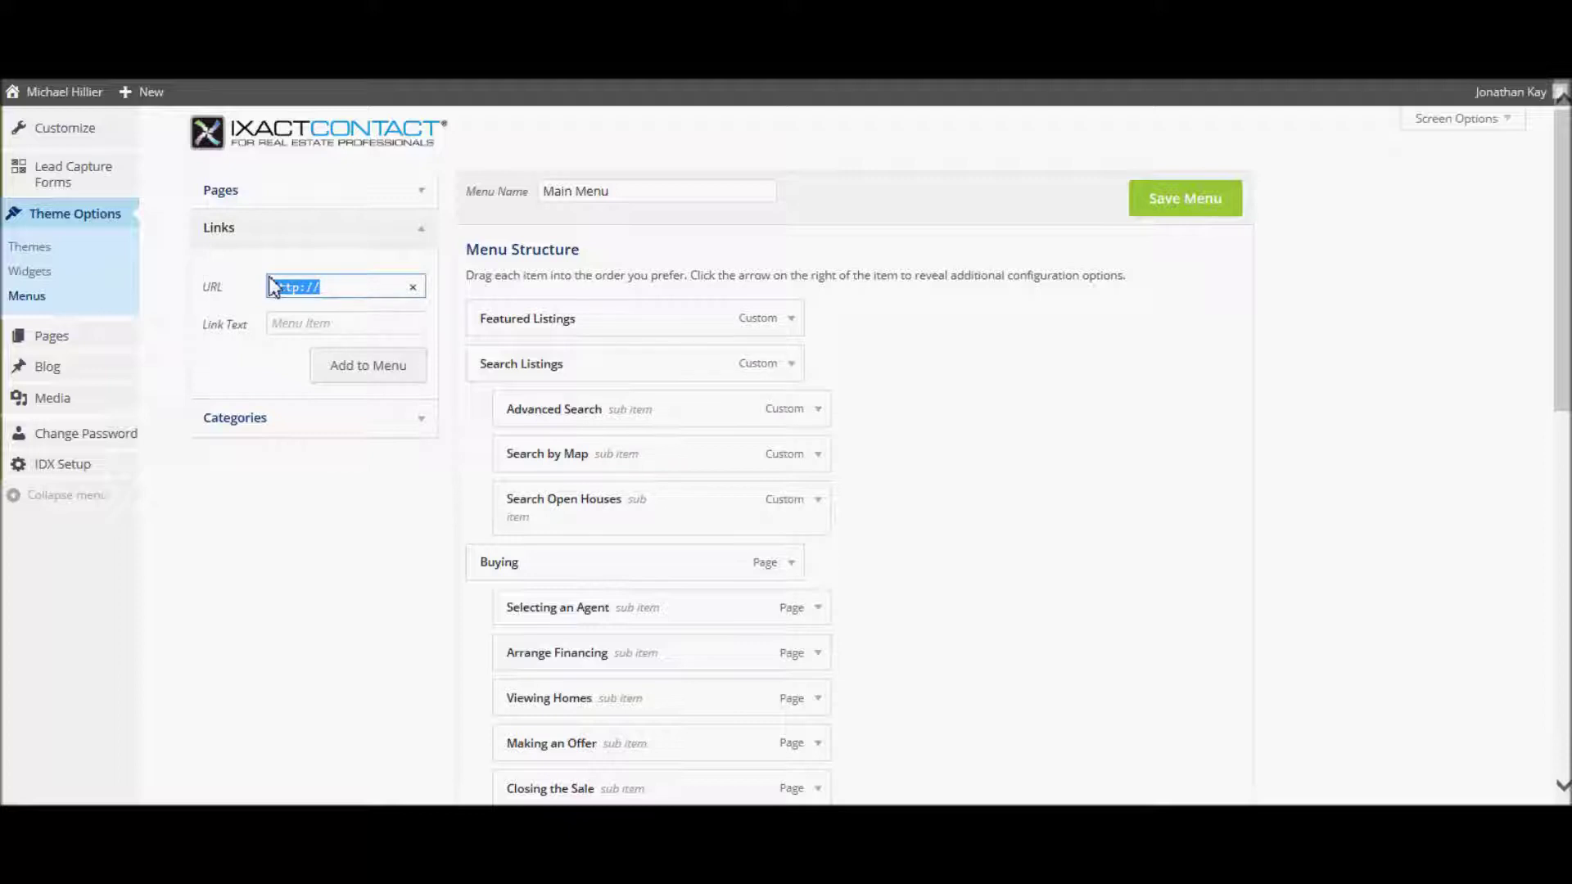
right_click(294, 295)
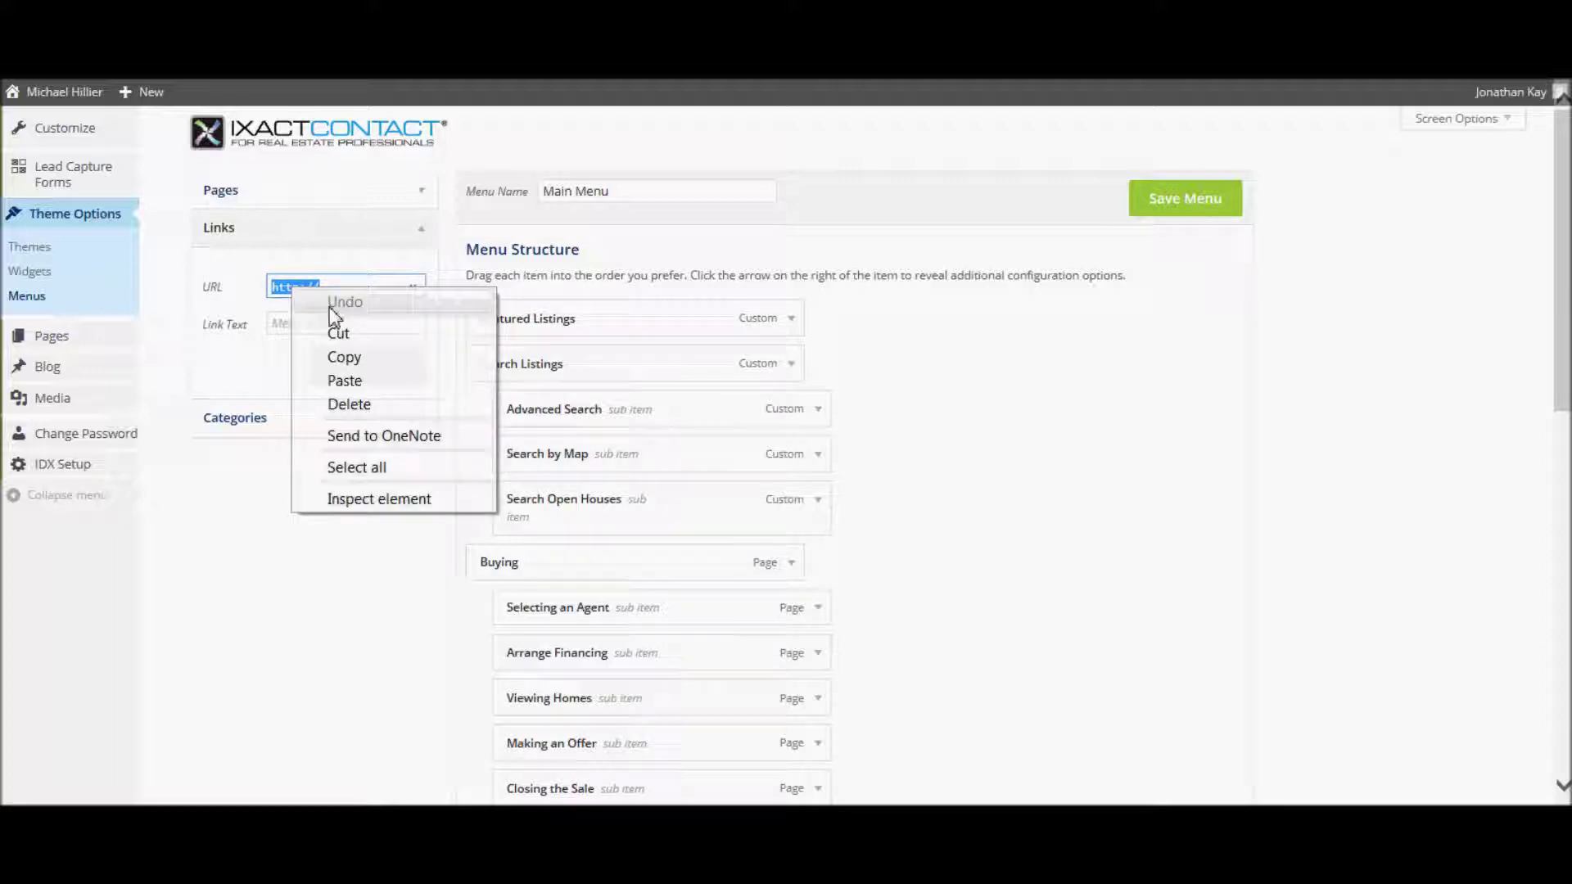
left_click(342, 379)
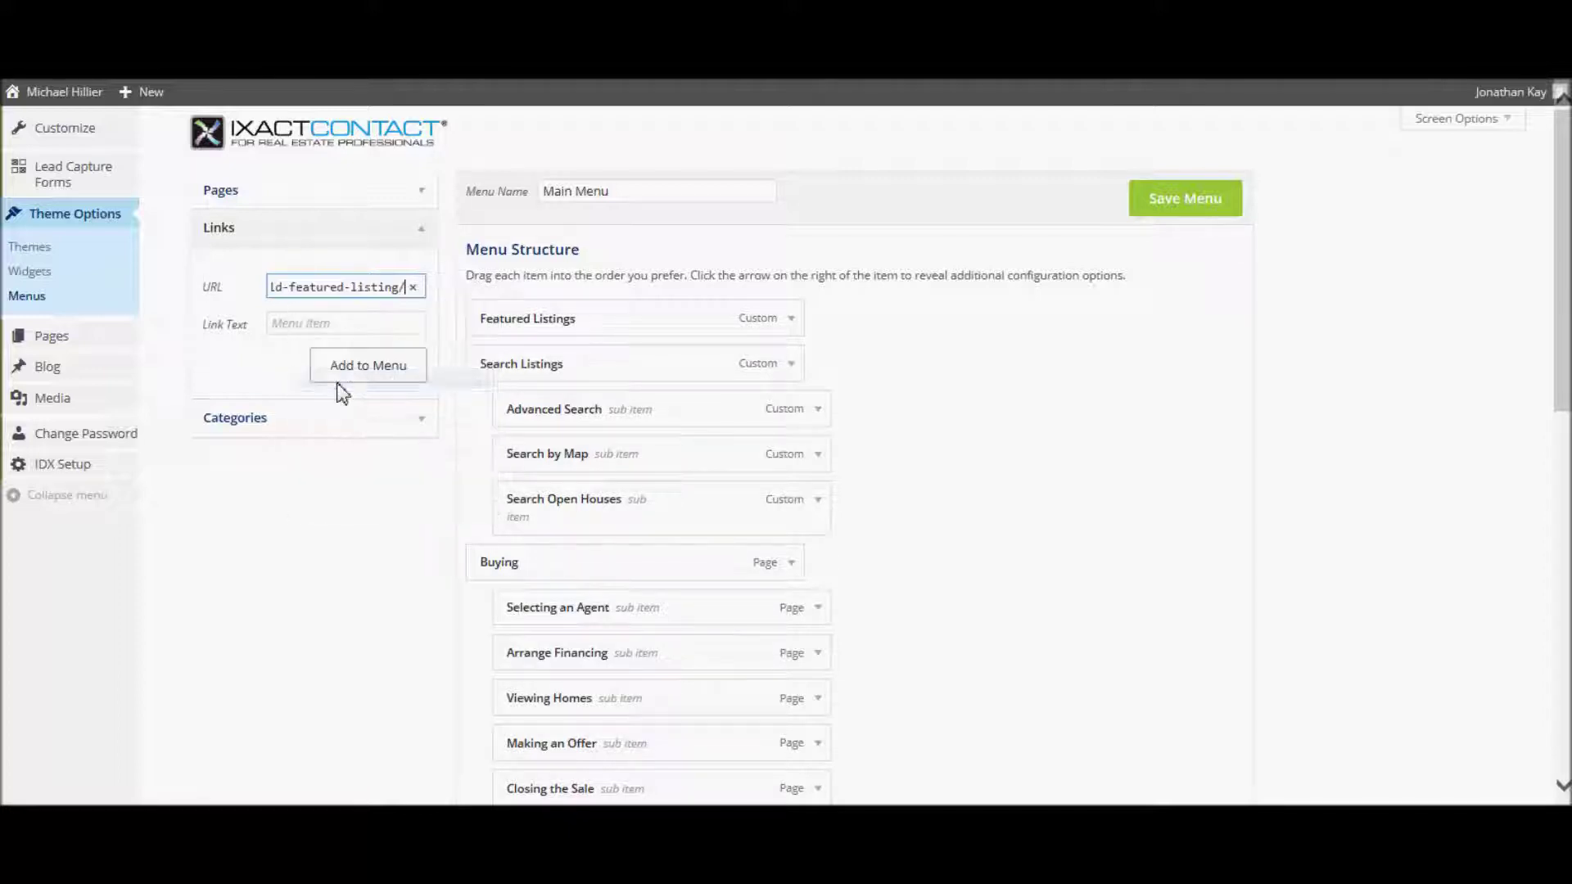
left_click(319, 326)
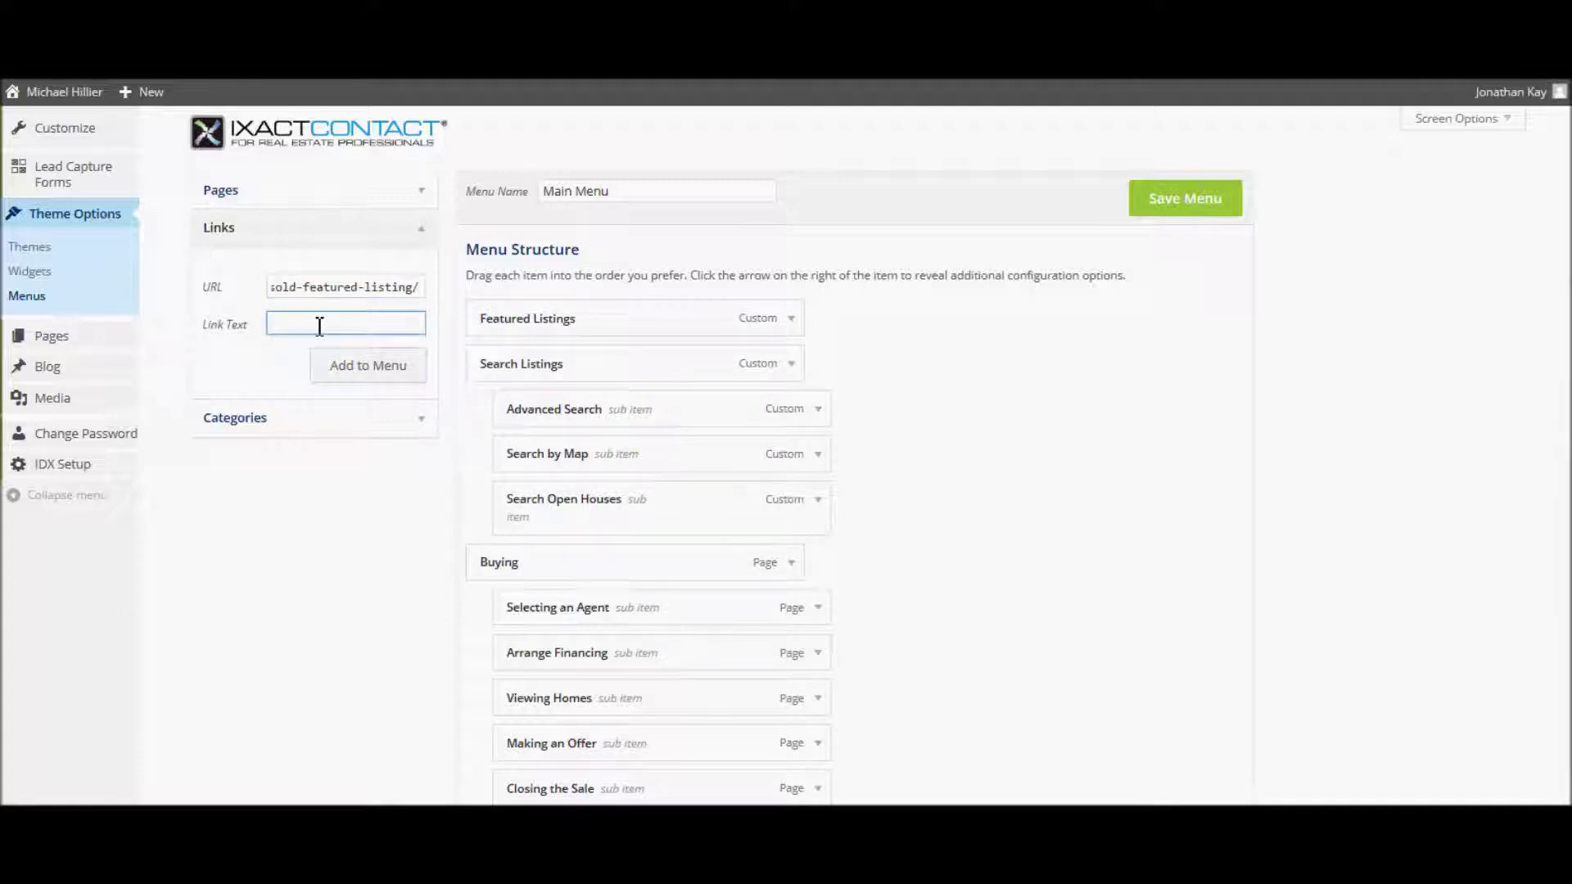
type("Sold Listings")
left_click(370, 364)
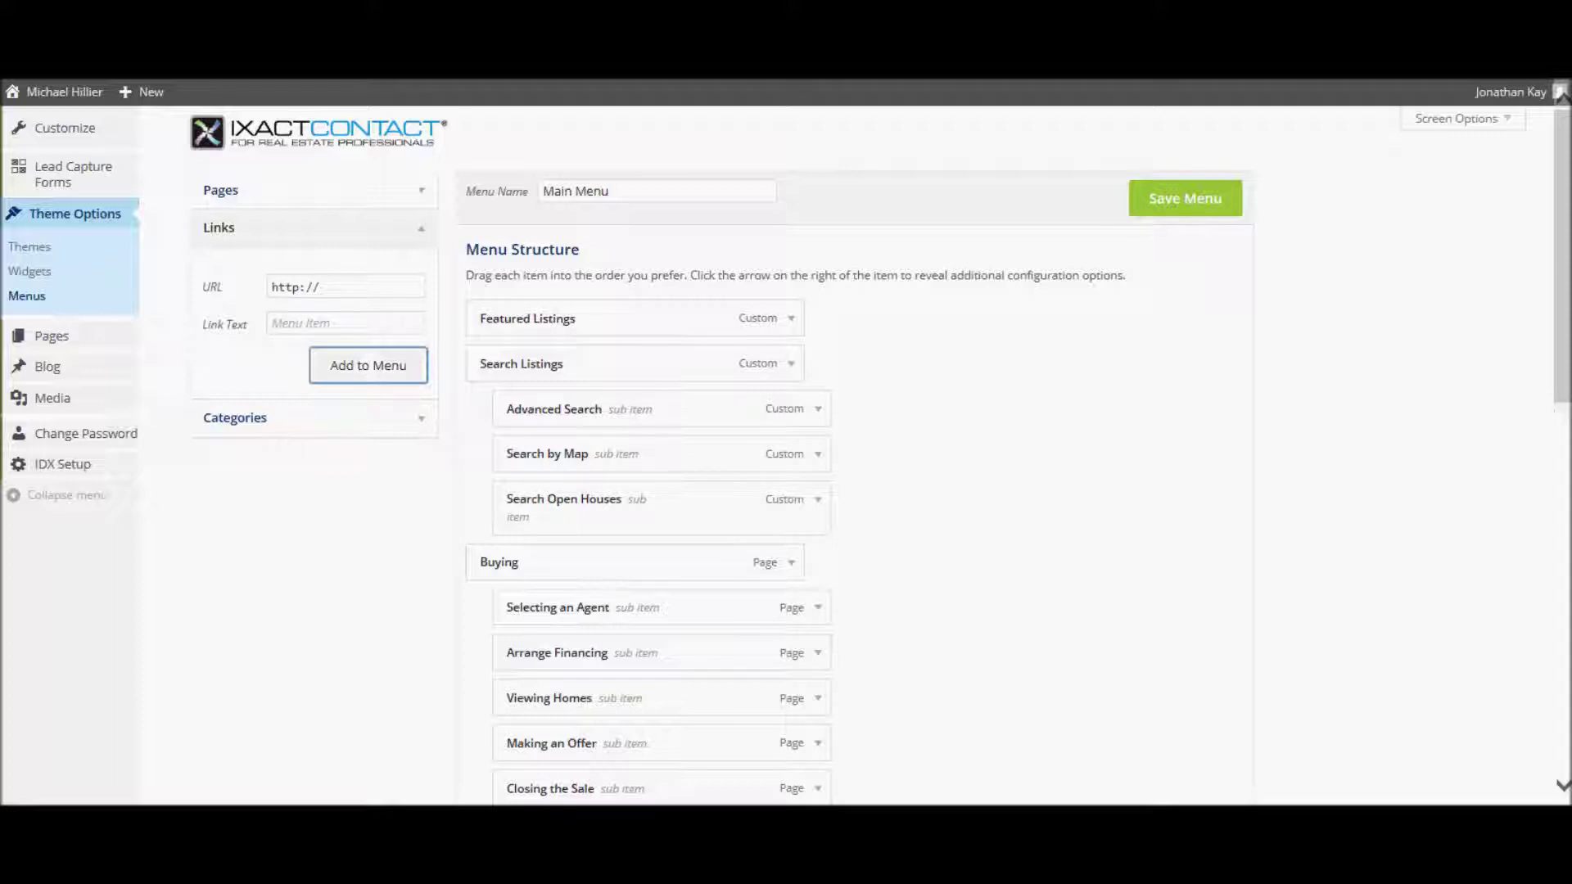
- Nest Sold Listings under Featured Listings and save the Main Menu
left_click_drag(1564, 297, 1563, 671)
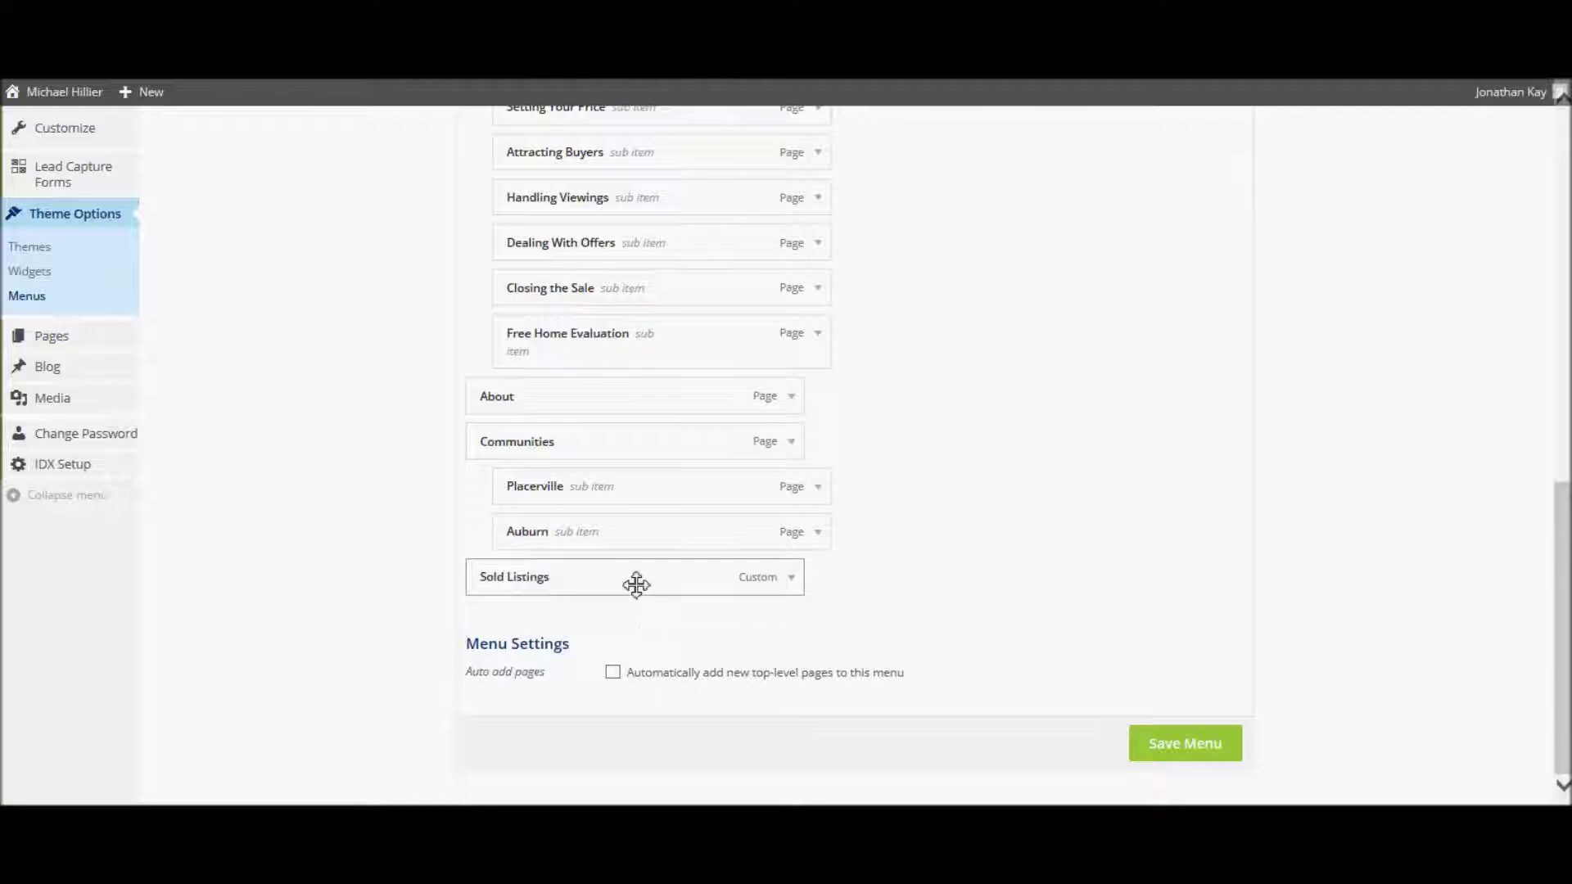
left_click_drag(636, 585, 677, 345)
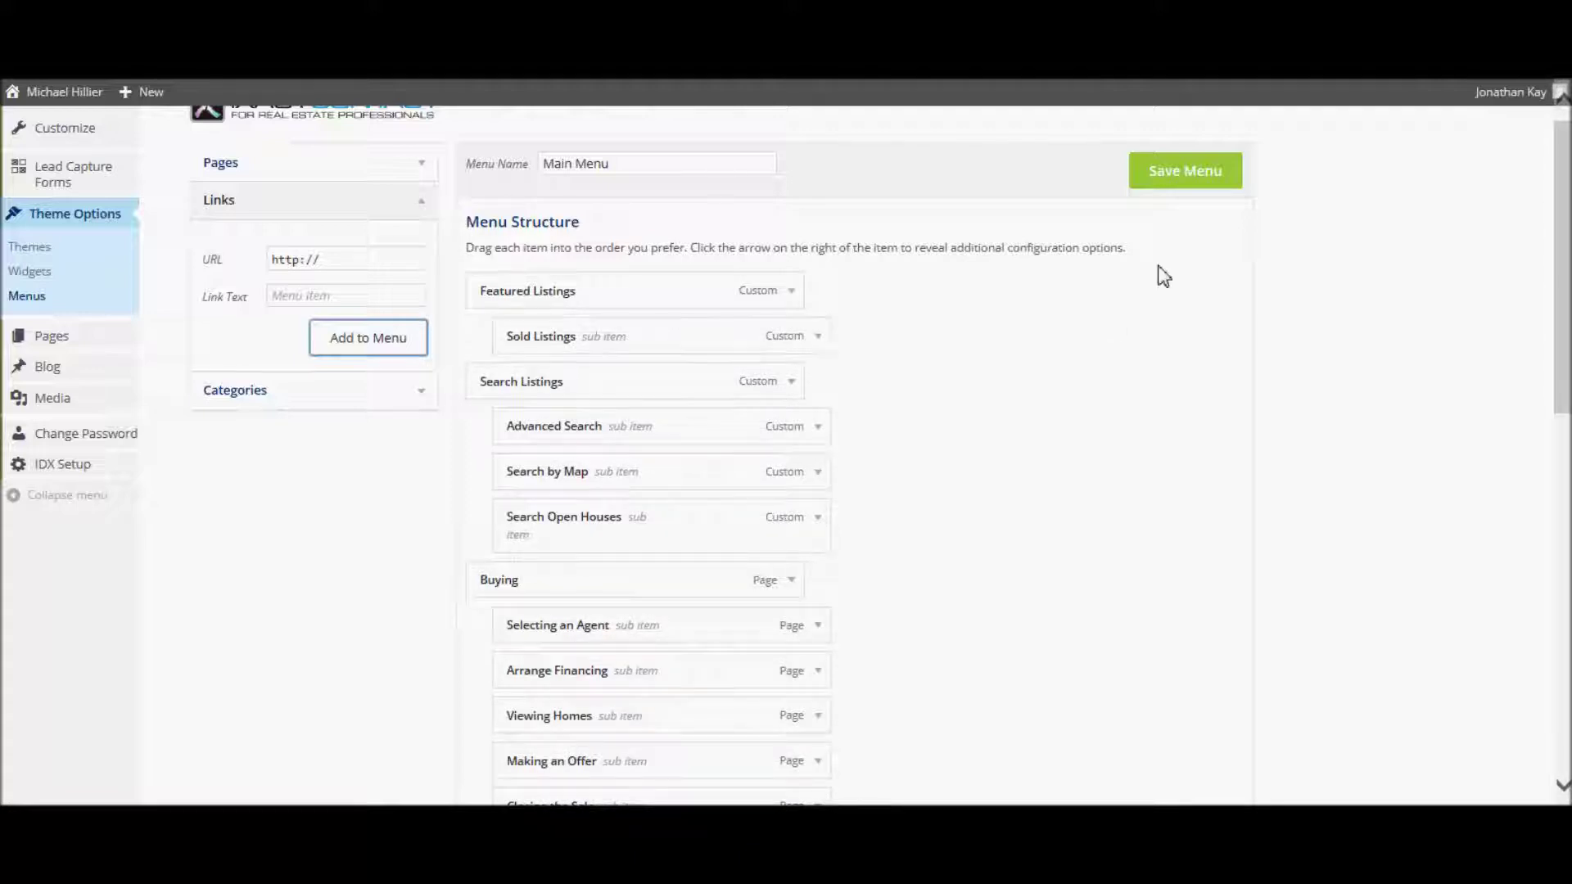
left_click(1162, 179)
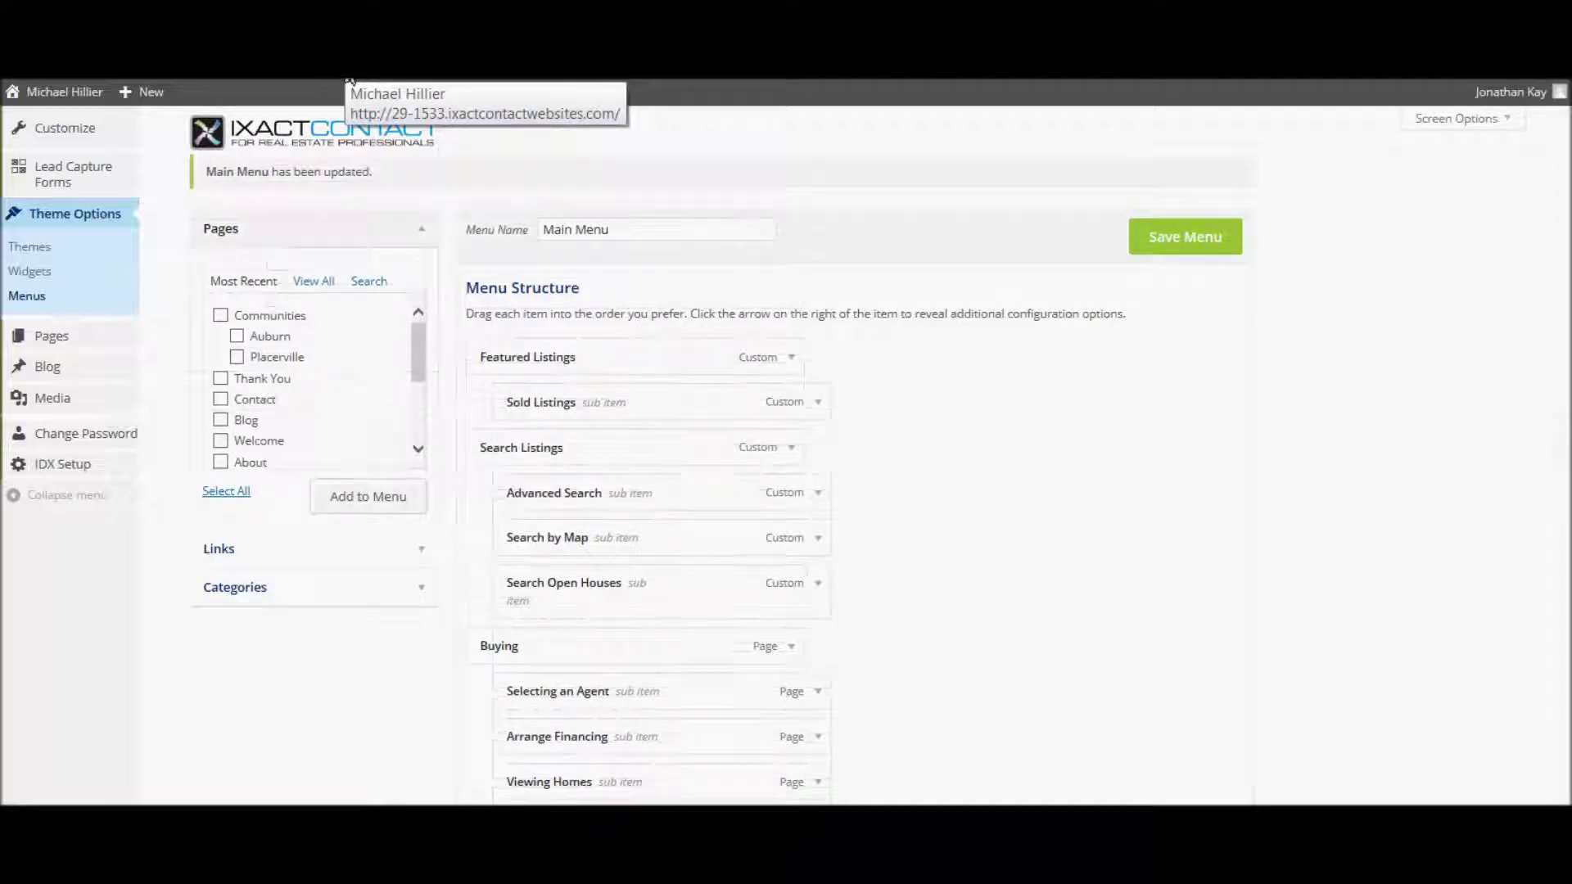
- Open the live site's Sold Listings page and scroll through the three sold properties
left_click(350, 80)
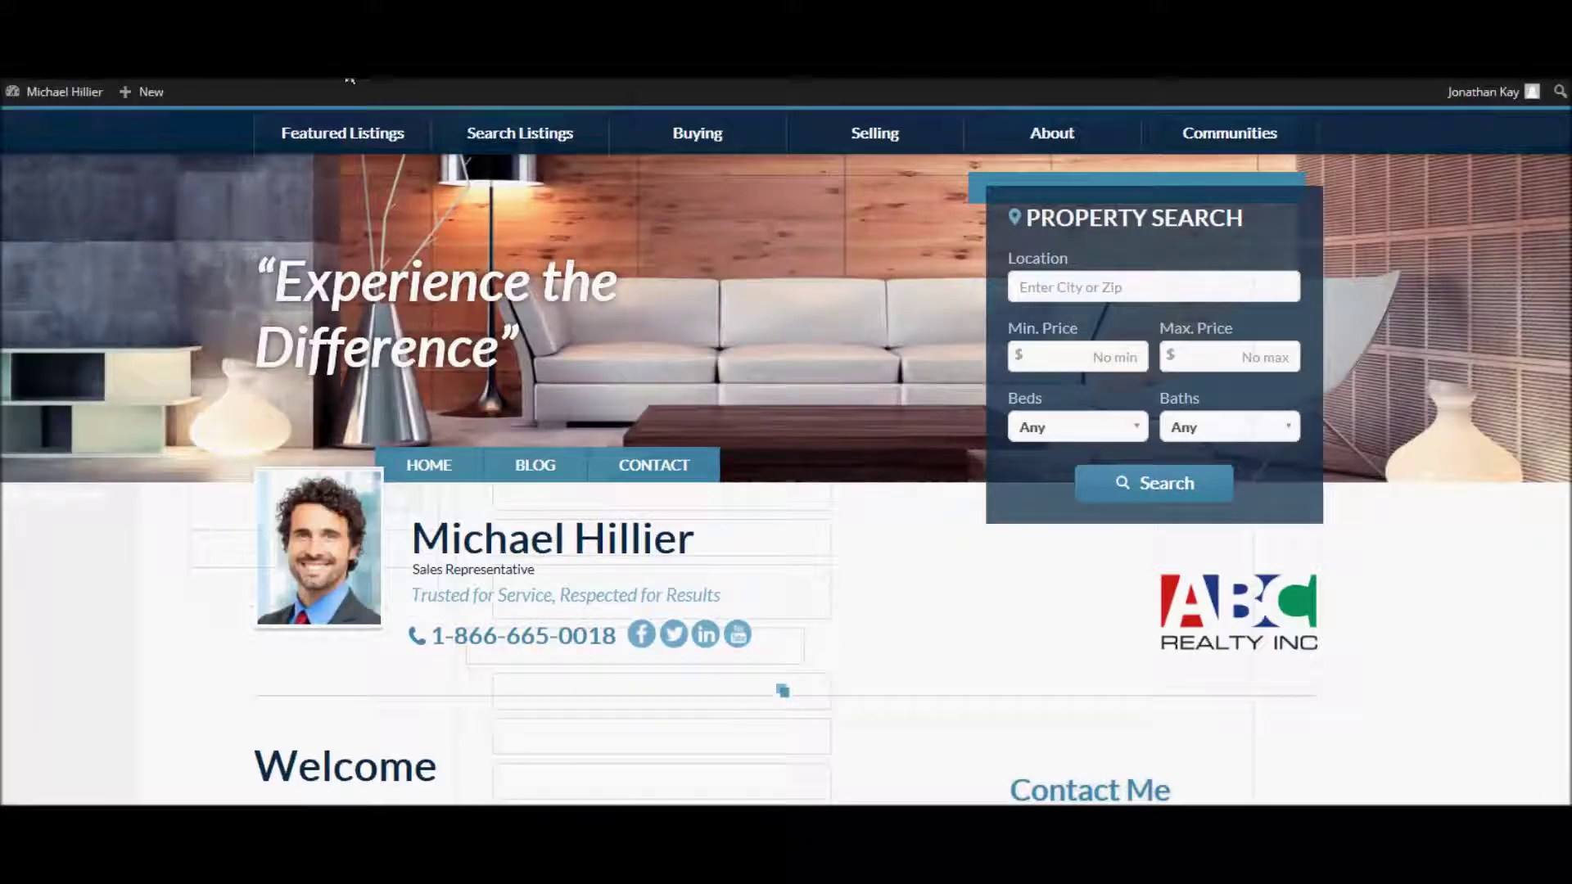
left_click(428, 460)
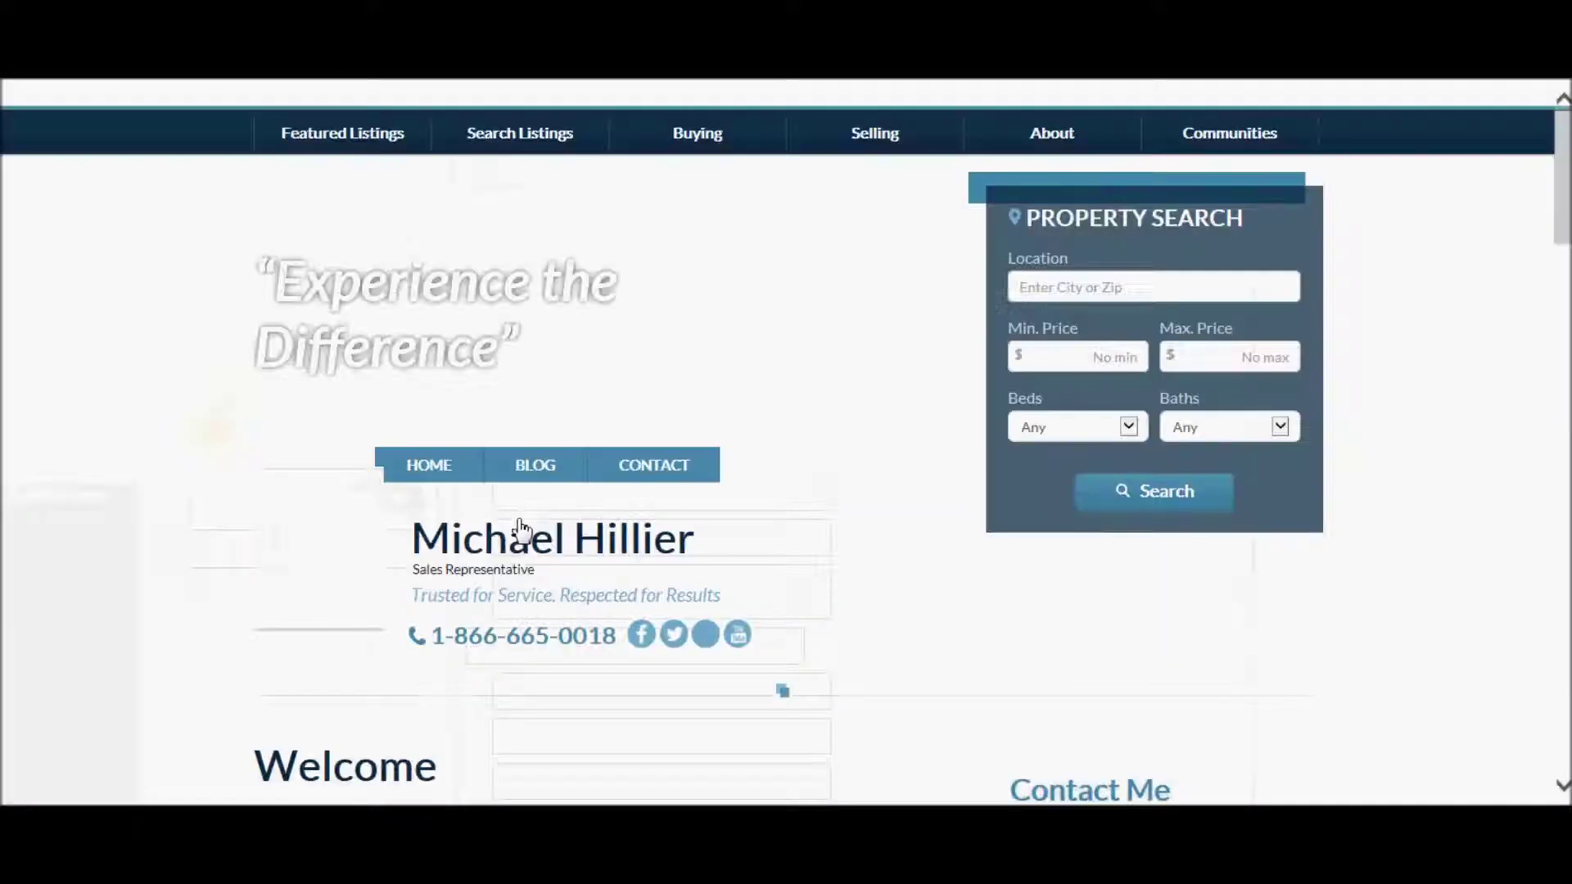
mouse_move(358, 149)
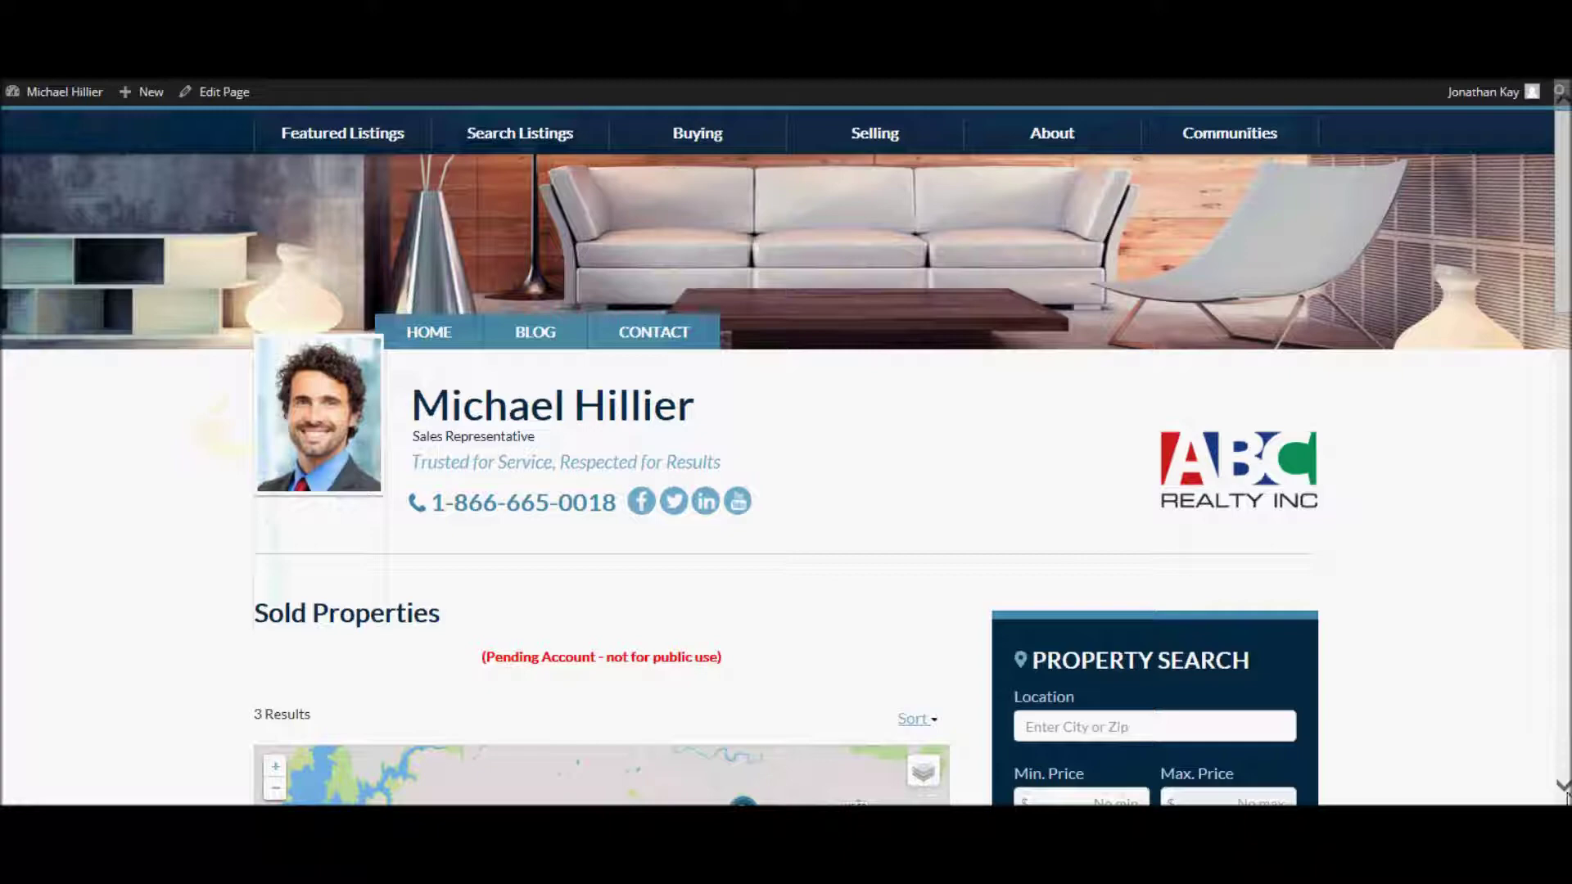
scroll(1566, 798, "down", 10)
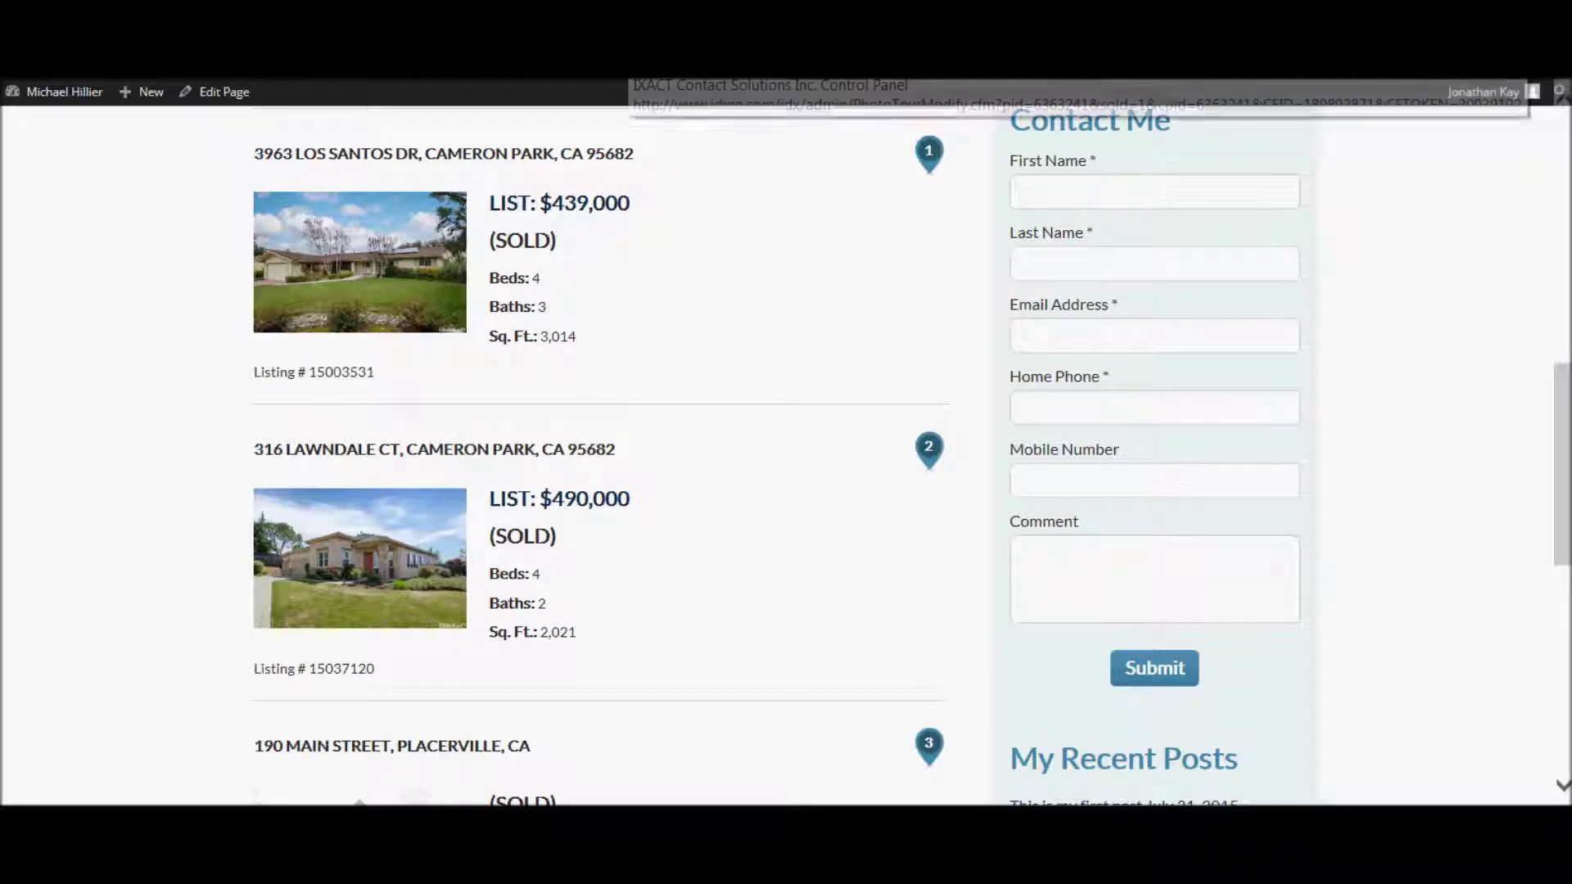
- In Listing Settings > Results & Featured, turn Show Sold/Pending and Hide Sold Search Results On
left_click(622, 82)
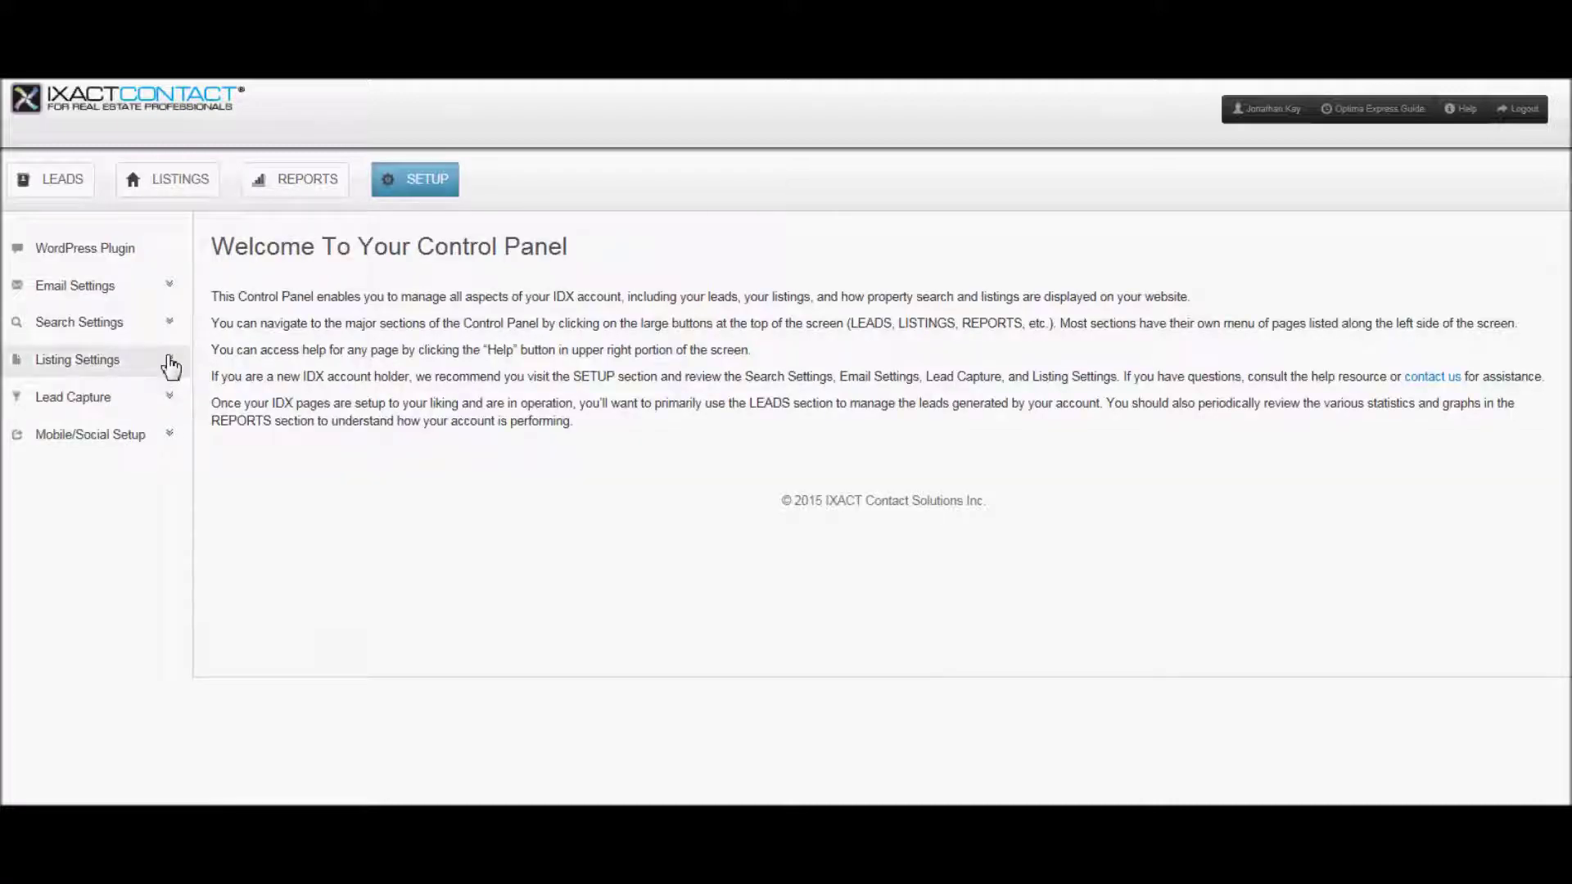
left_click(171, 366)
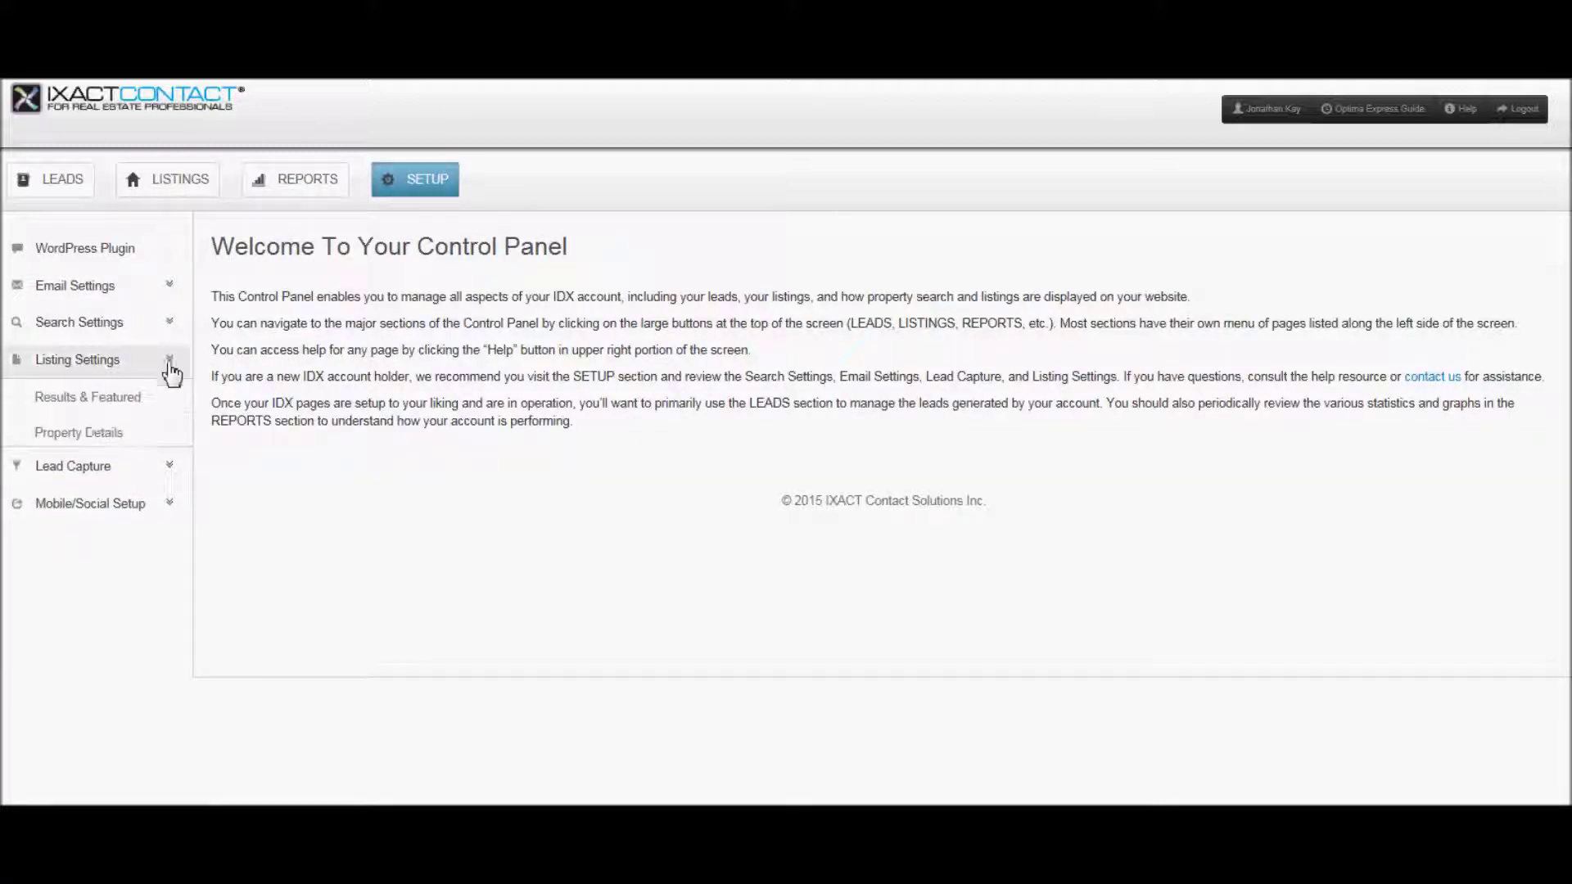
left_click(96, 401)
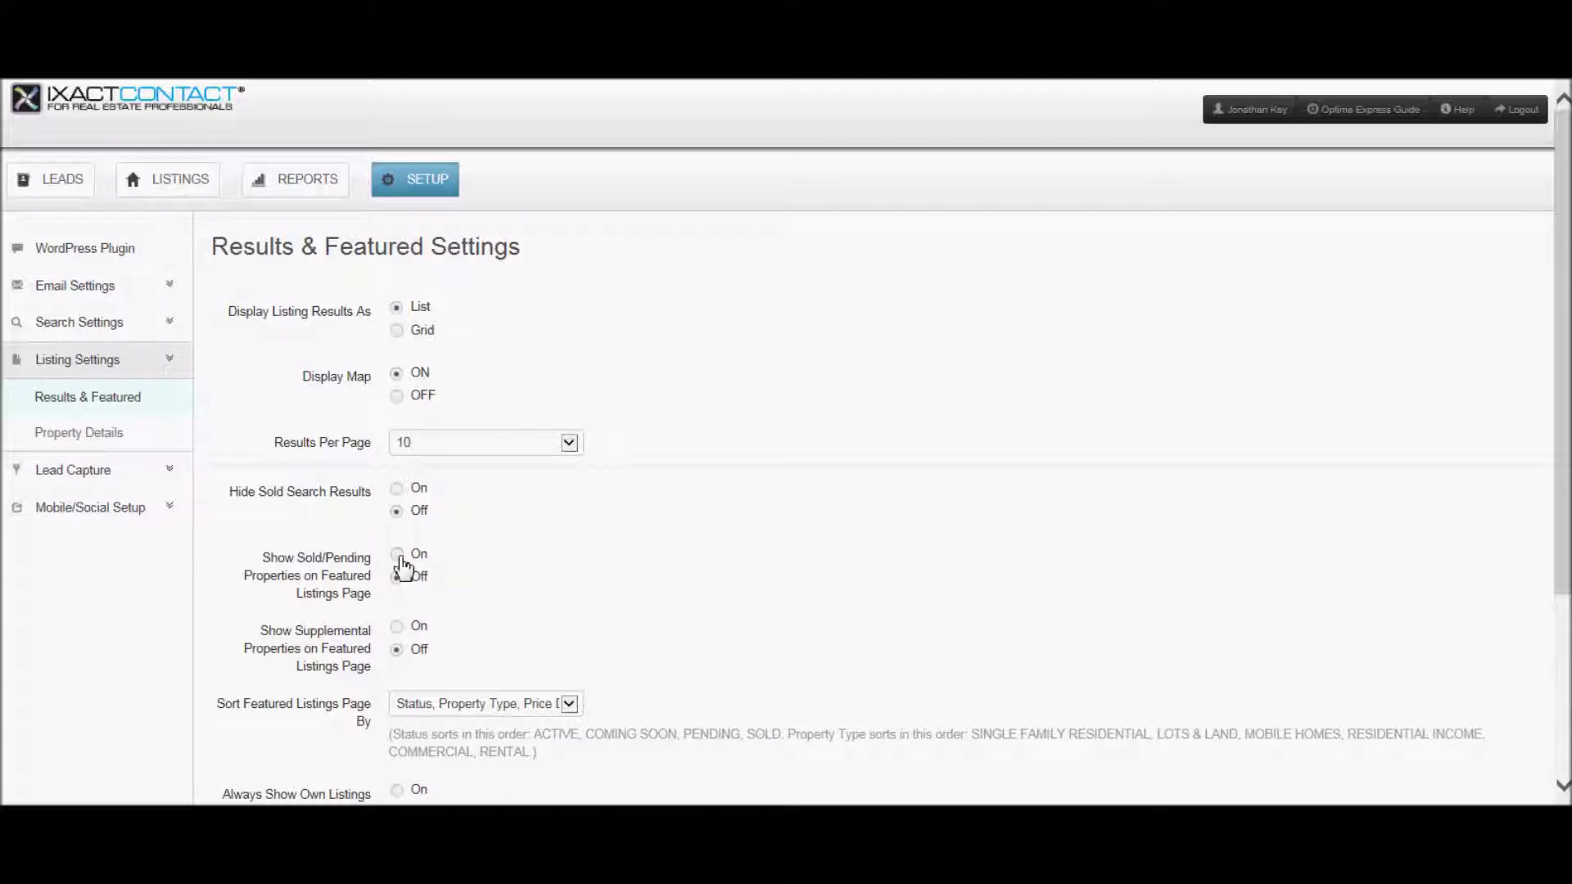
left_click(398, 555)
left_click(397, 487)
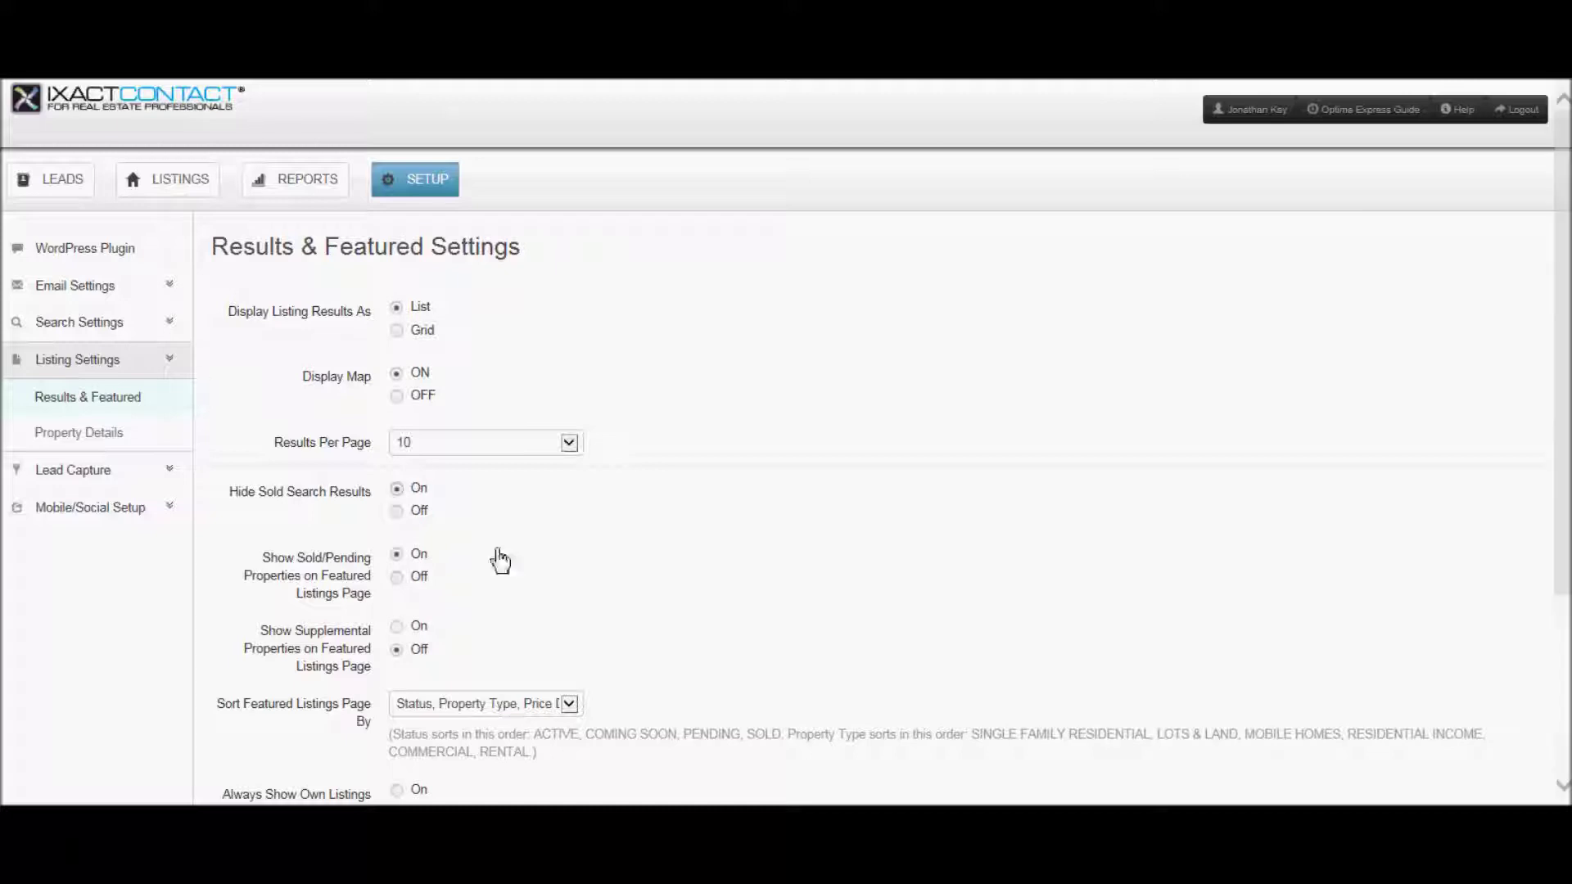
- Under Manage Listings > Supplemental, choose Add a Supplemental to begin a new listing
left_click(161, 181)
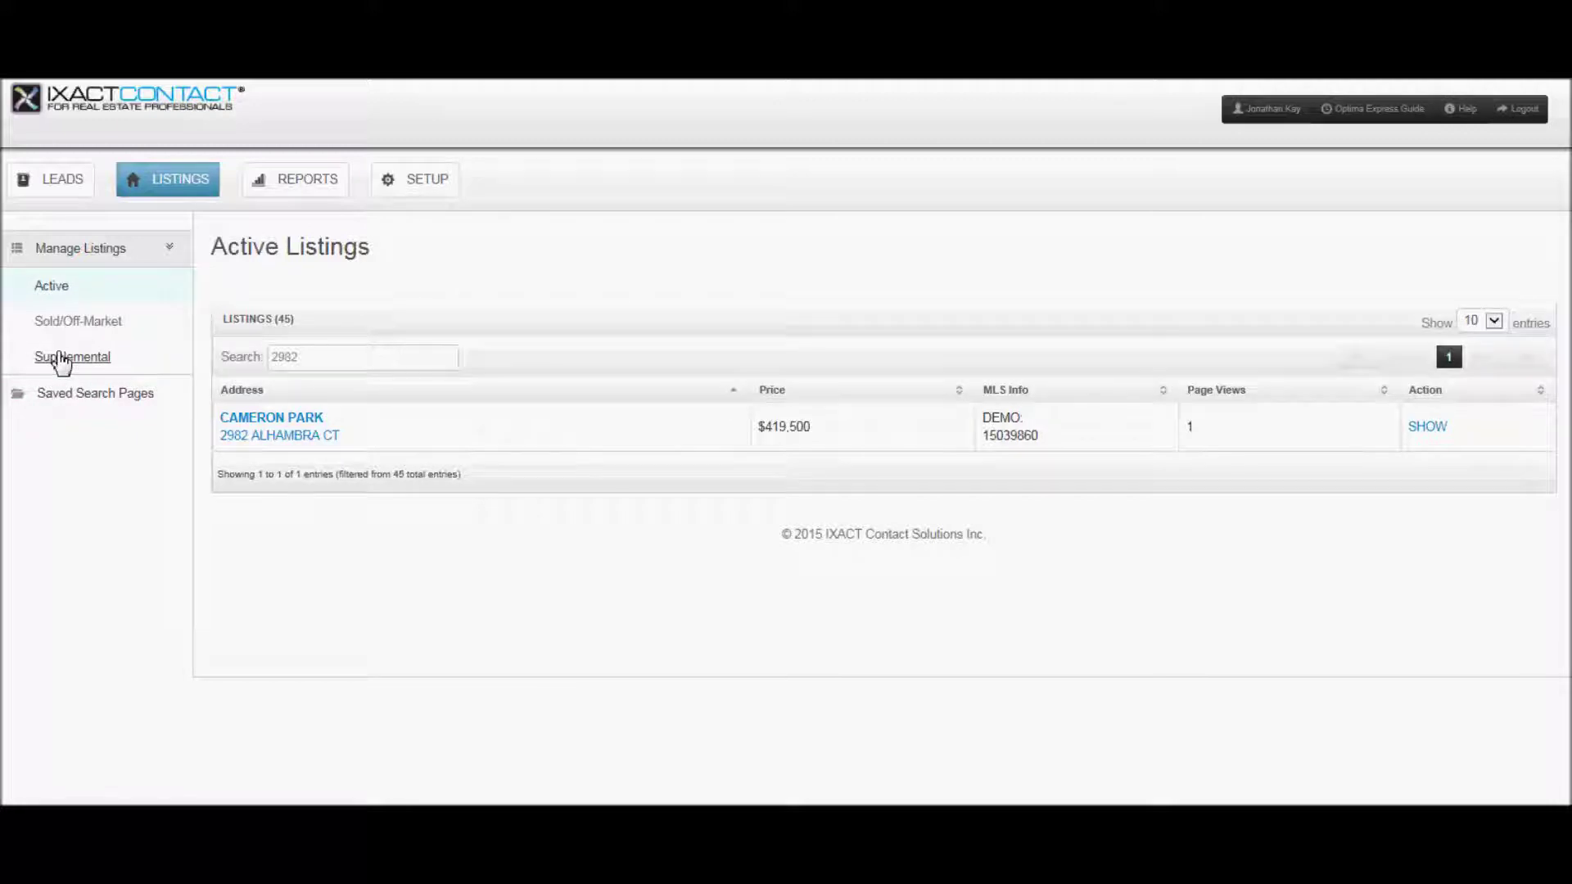
left_click(62, 359)
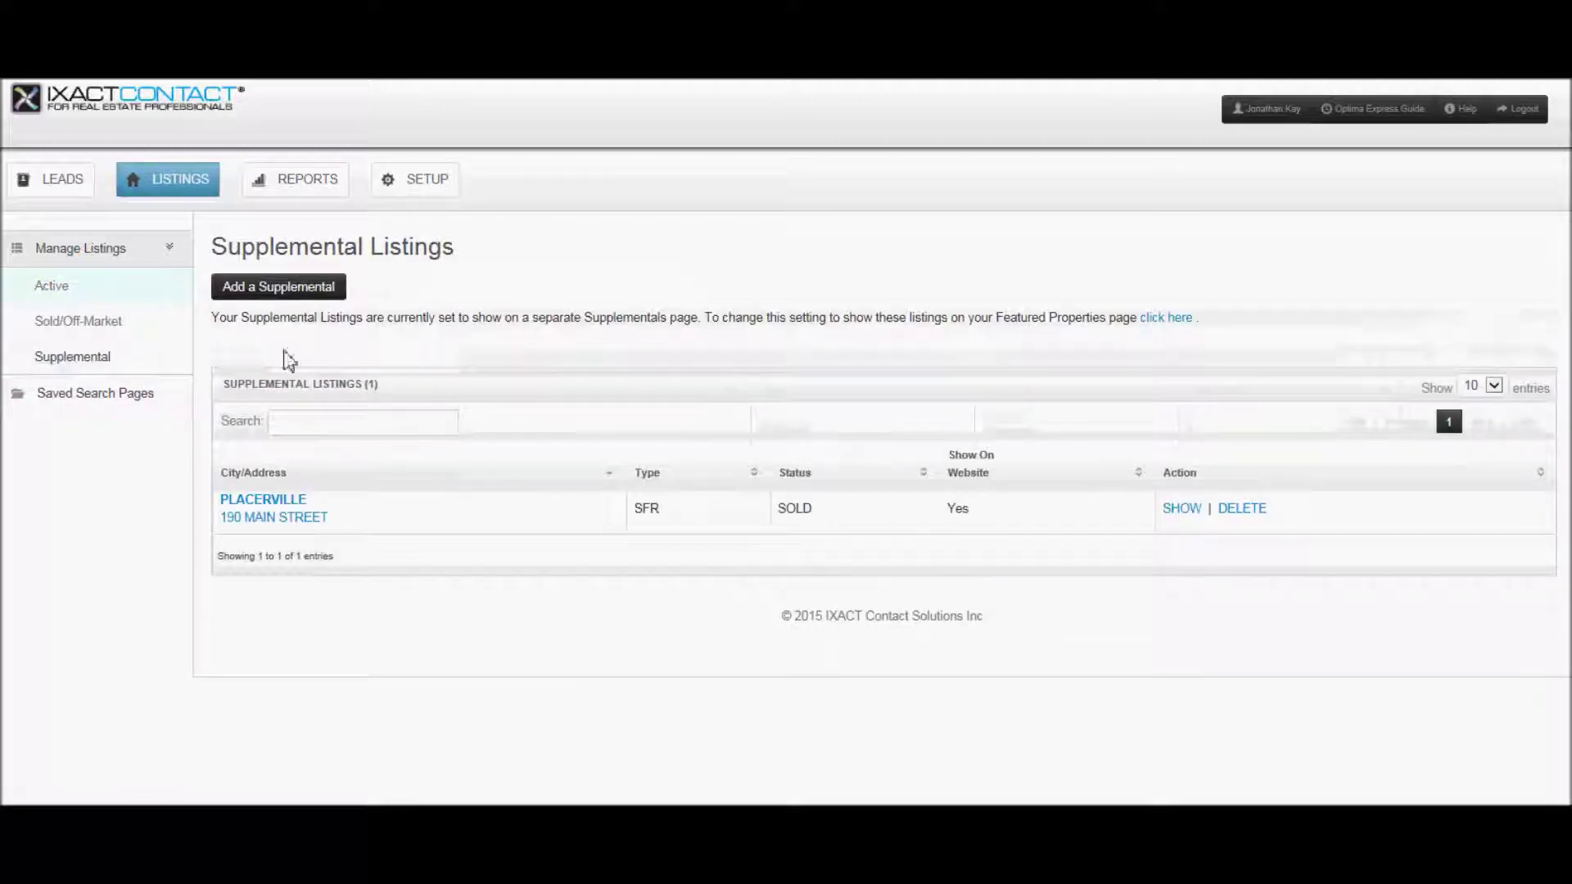
left_click(281, 288)
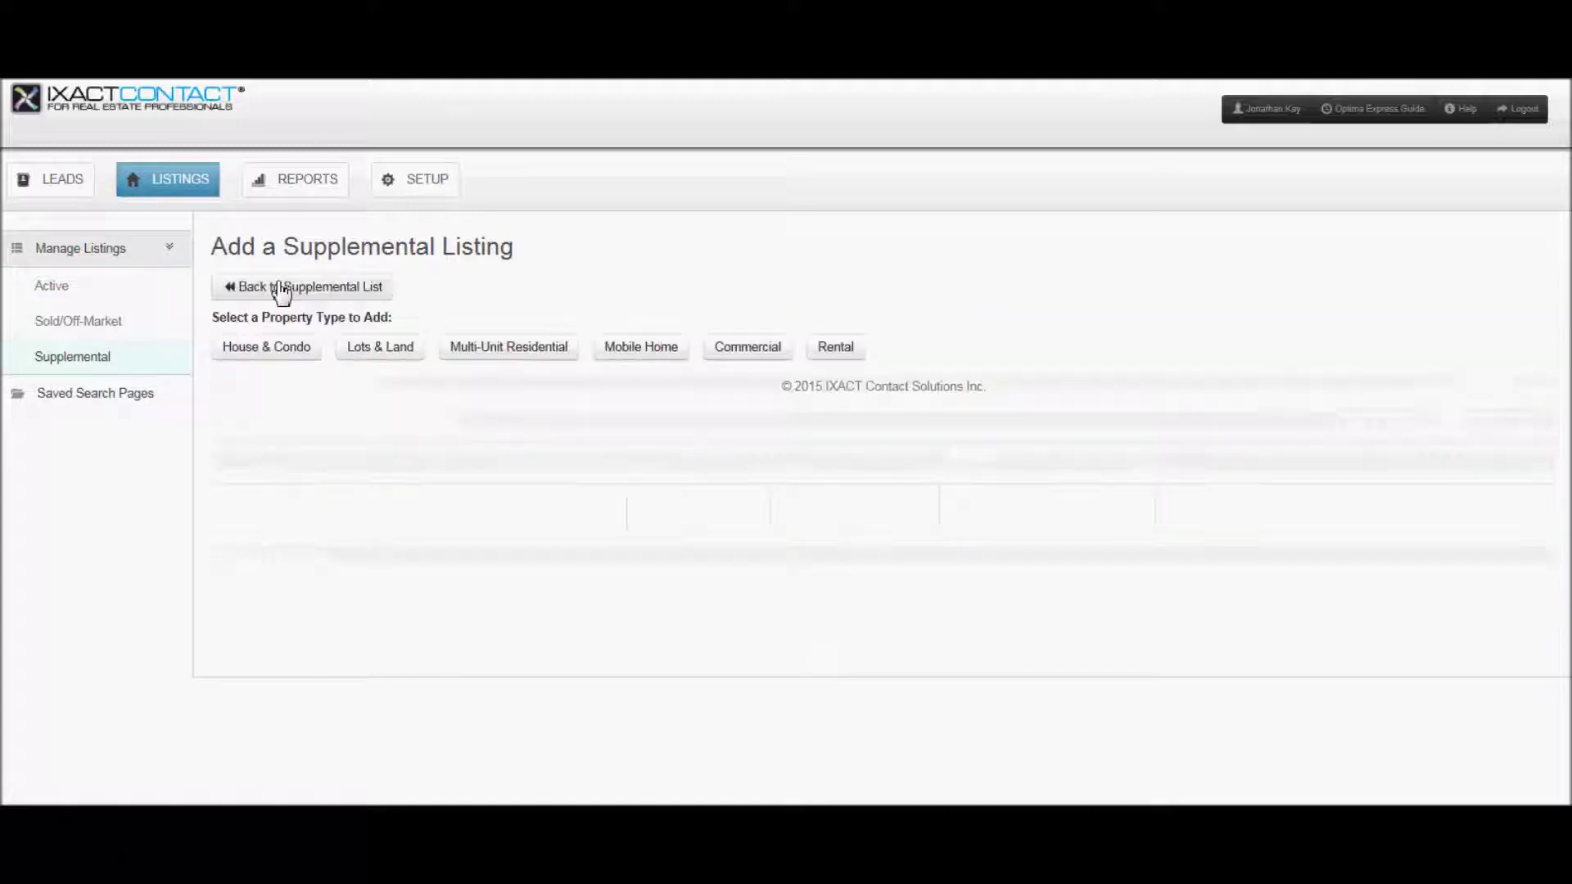
left_click(262, 361)
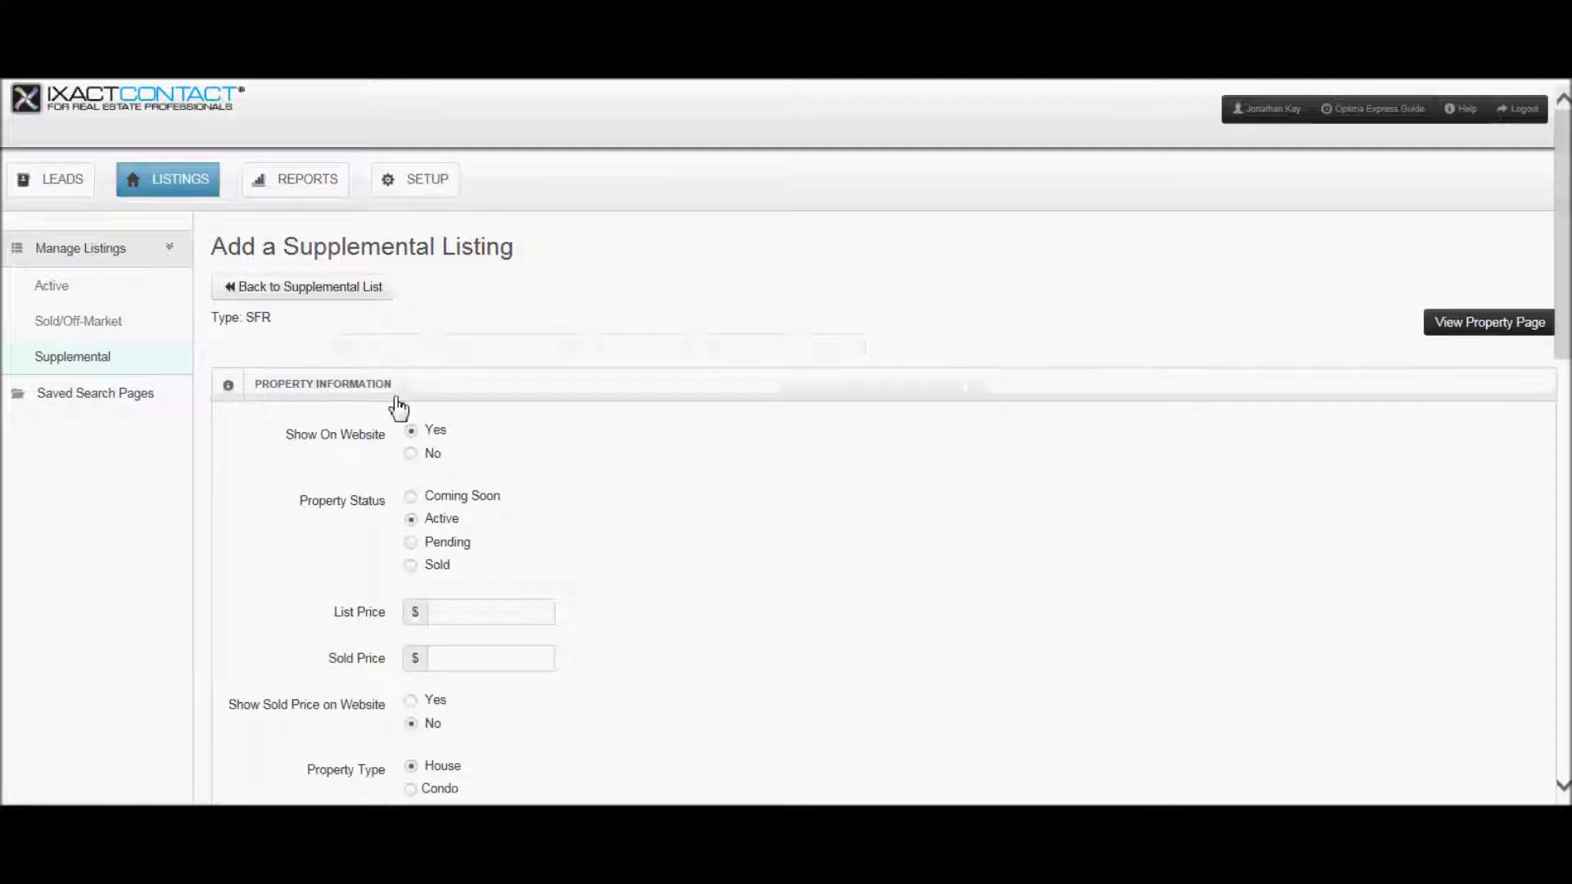
left_click(463, 612)
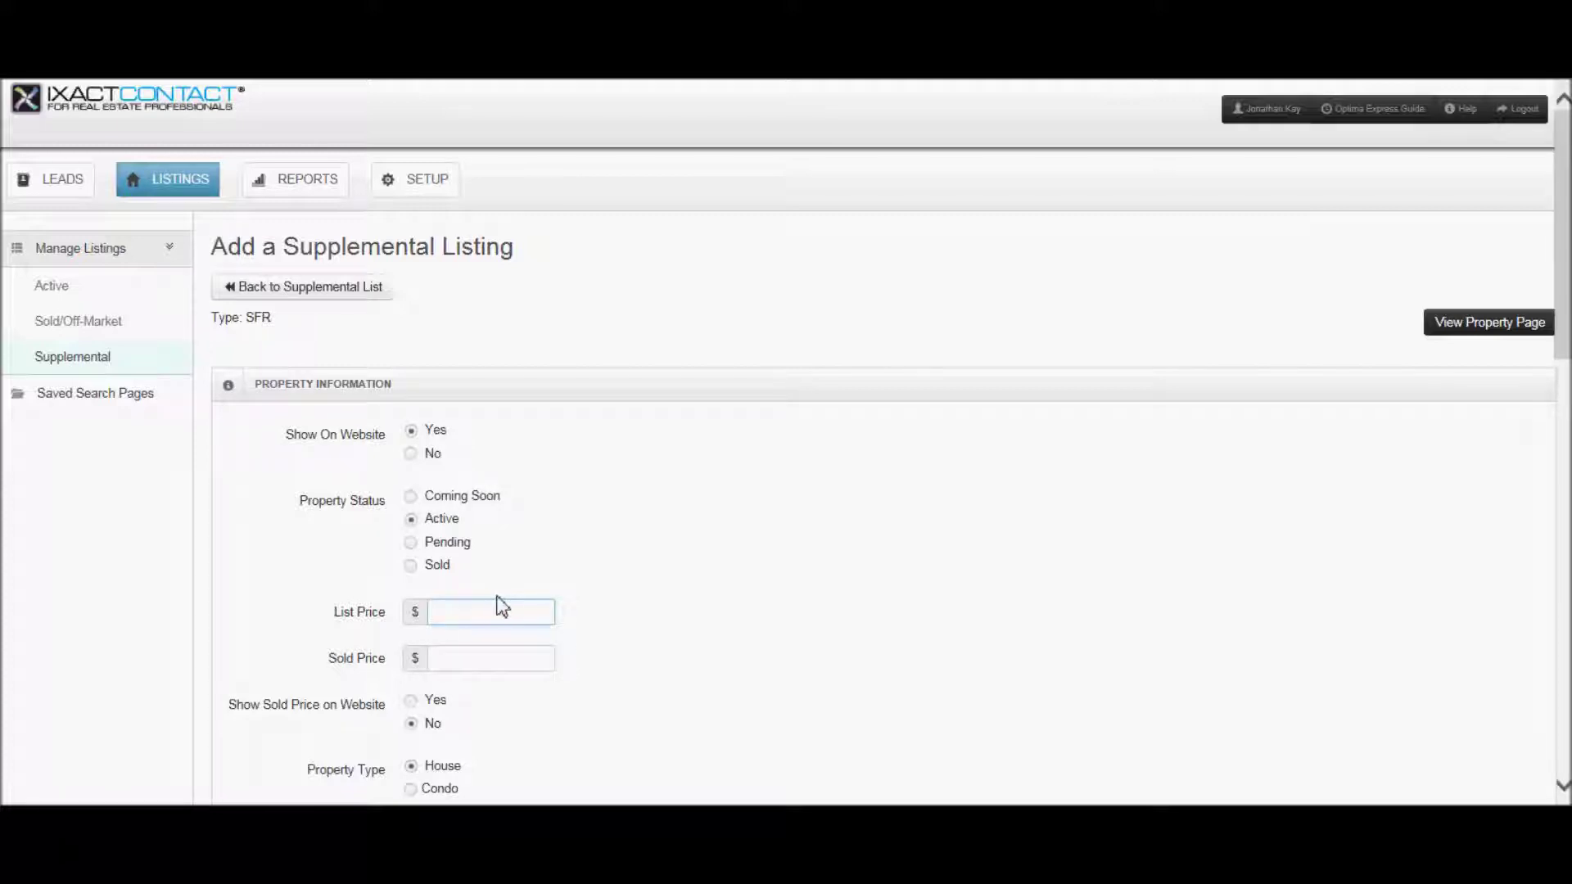
type("560000")
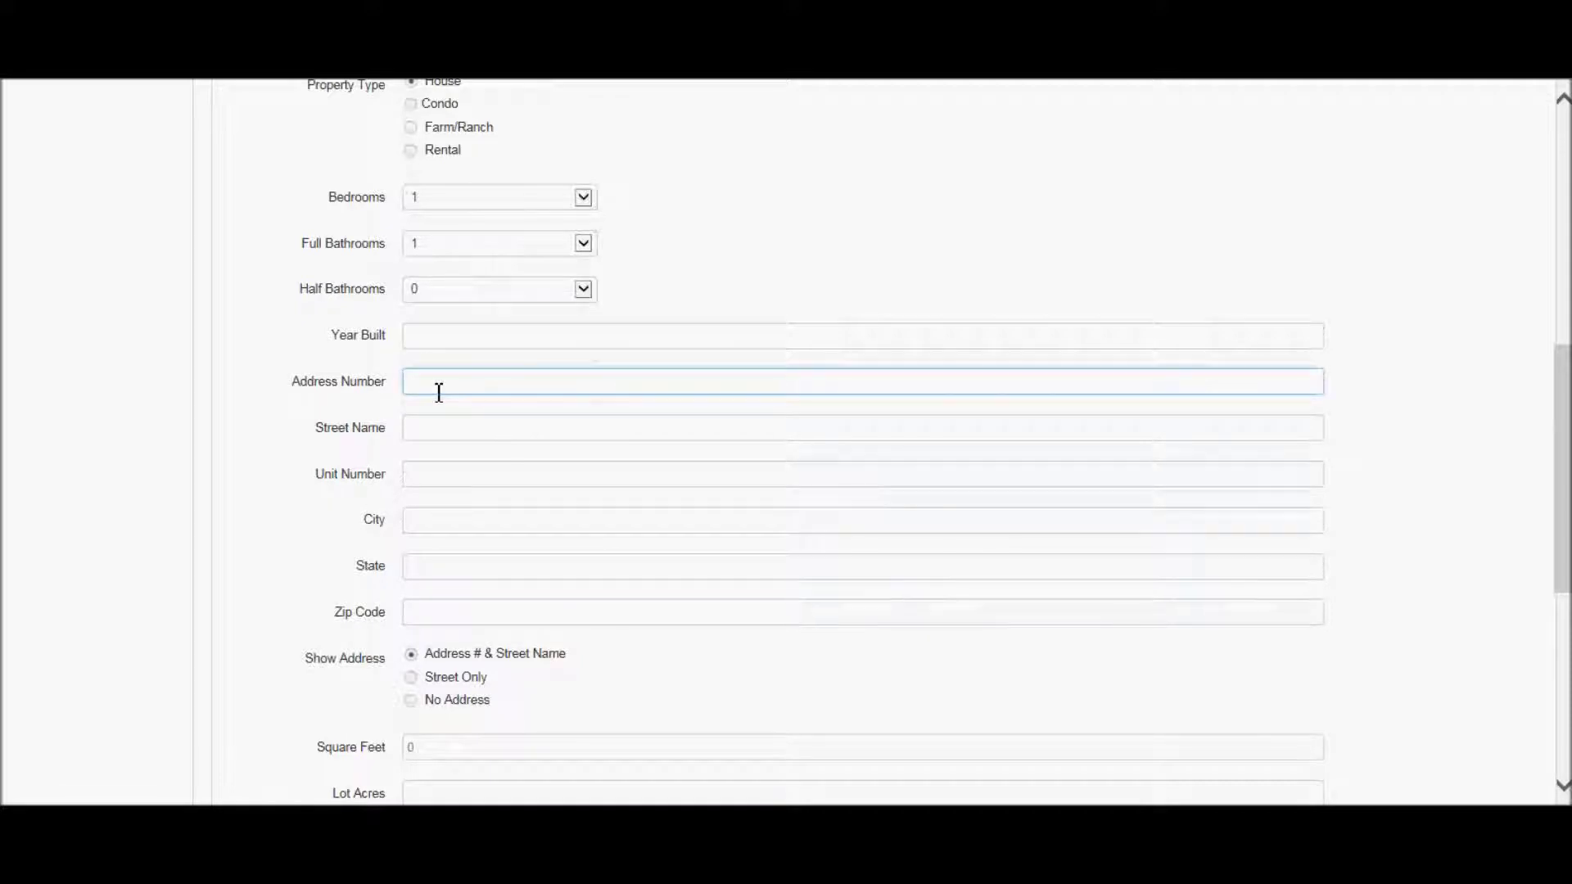
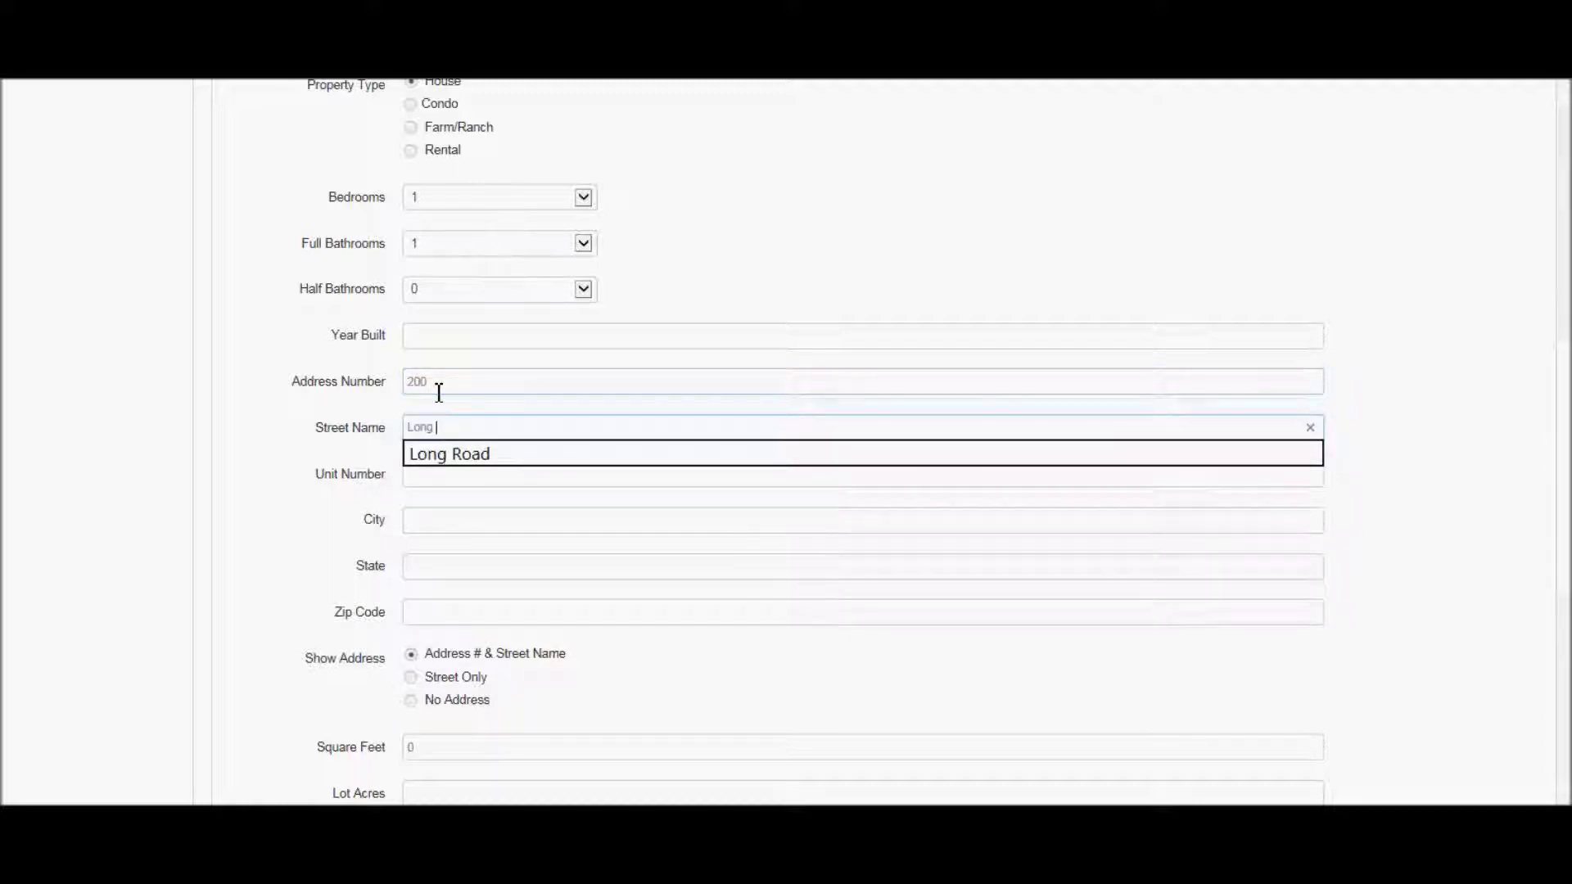
key("Tab")
key("Tab")
type("Pl")
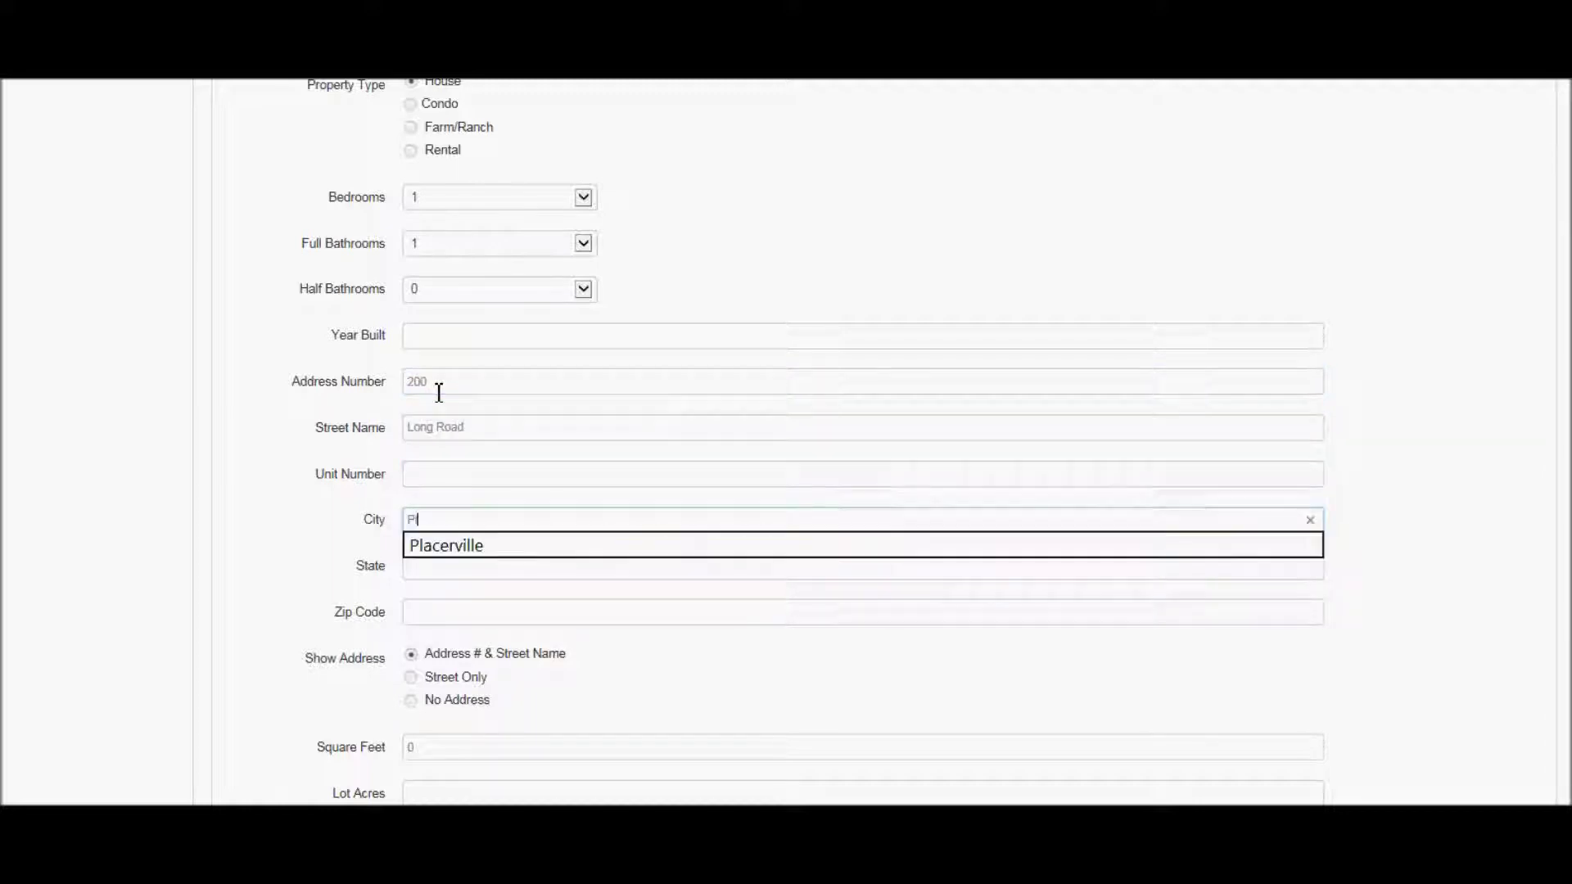
key("Tab")
type("CA")
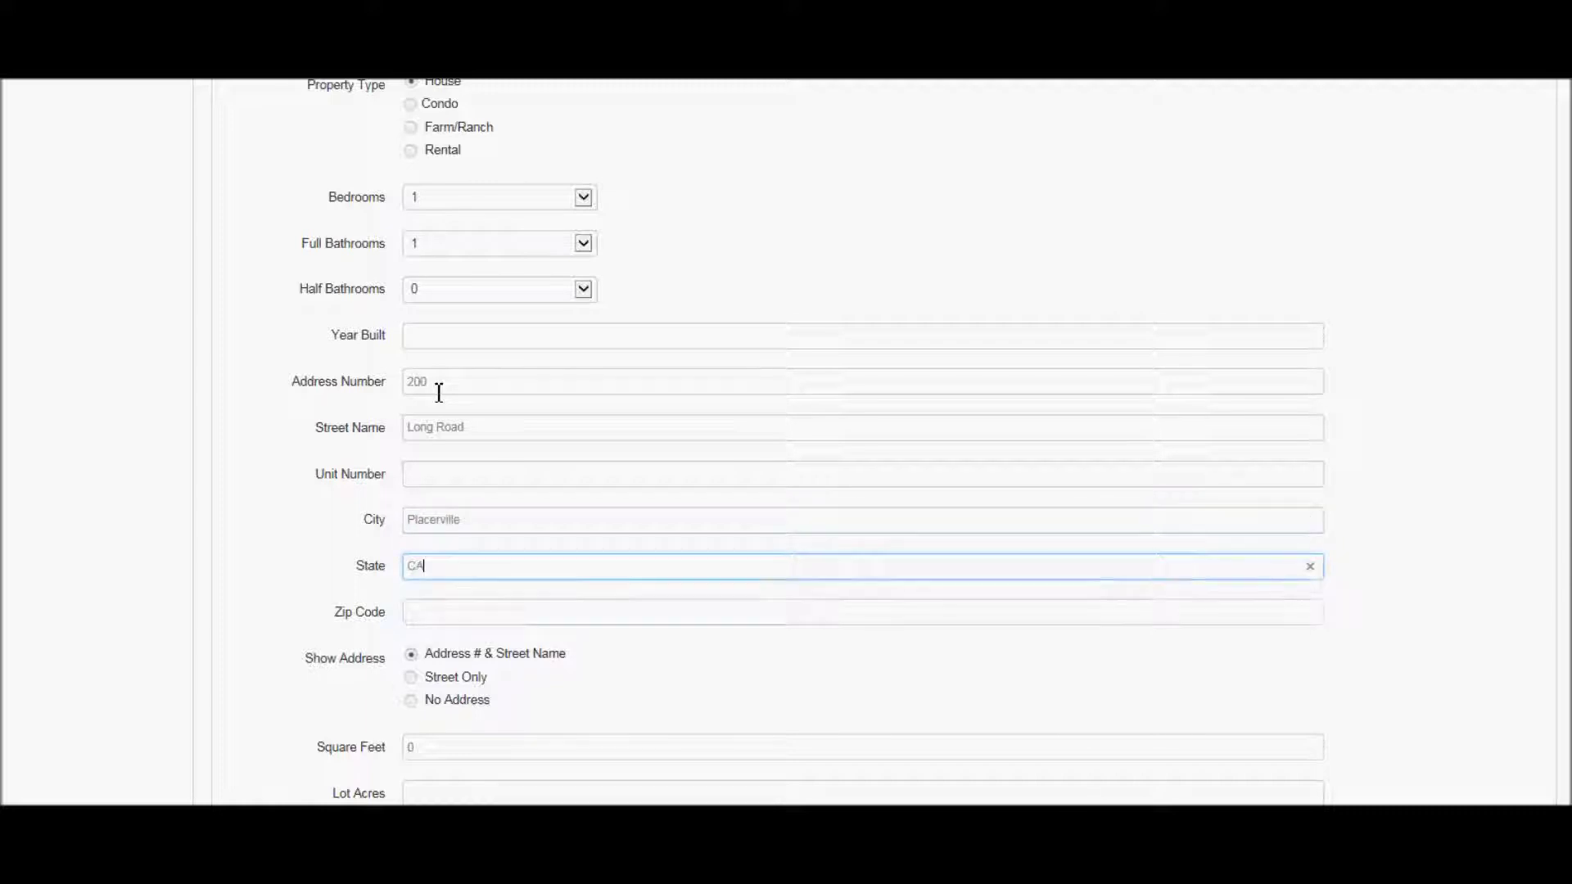
- Expand and collapse the Description and Virtual Tour sections further down the form
scroll(1536, 197, "down", 4)
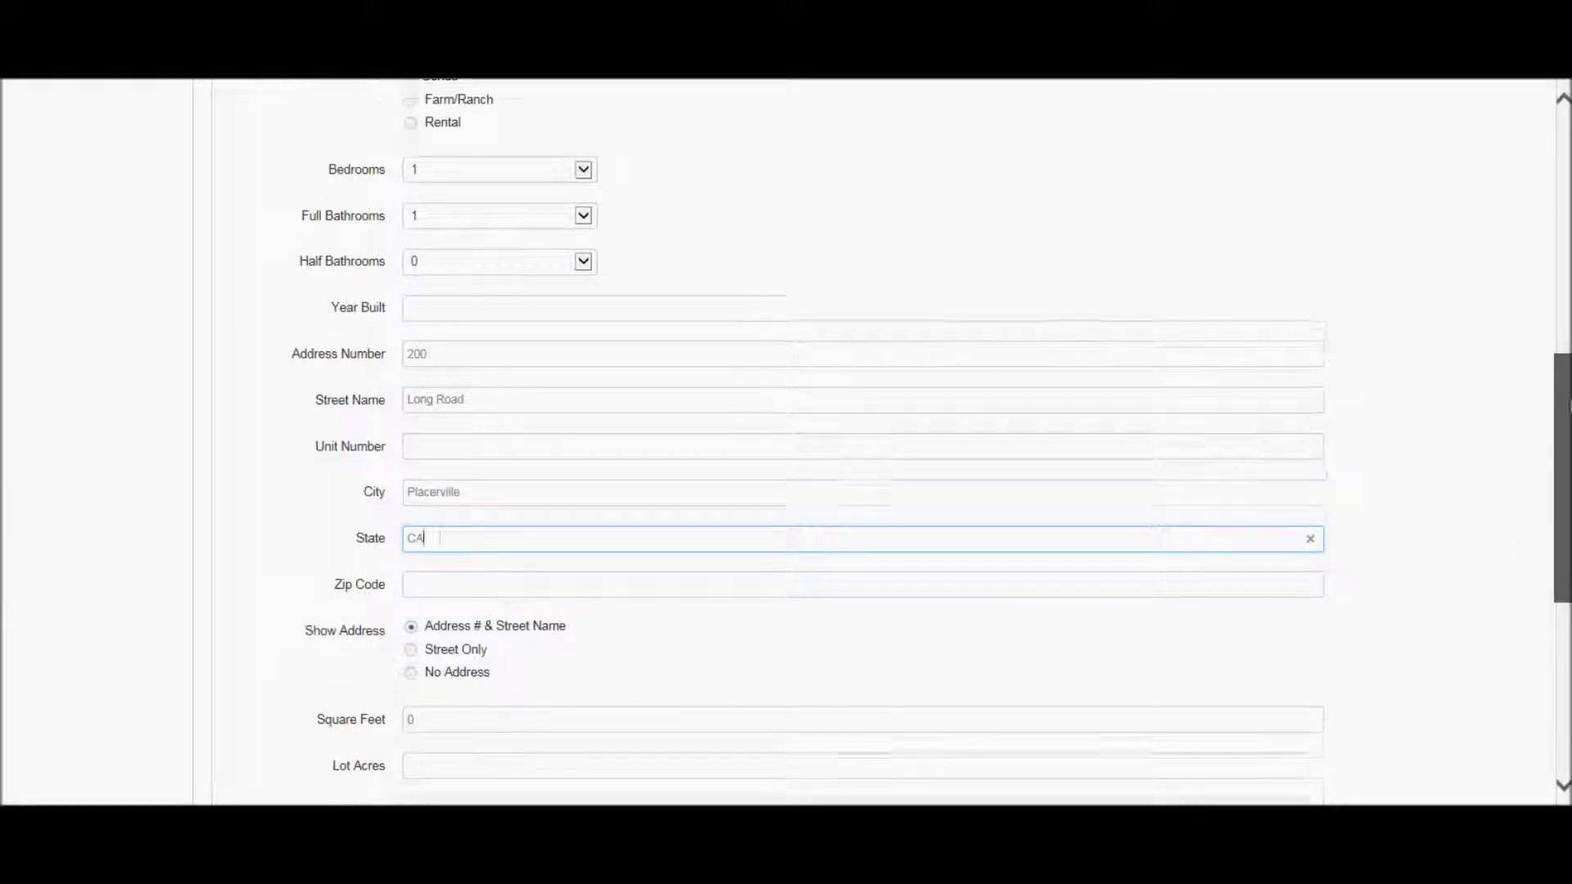
scroll(562, 597, "down", 3)
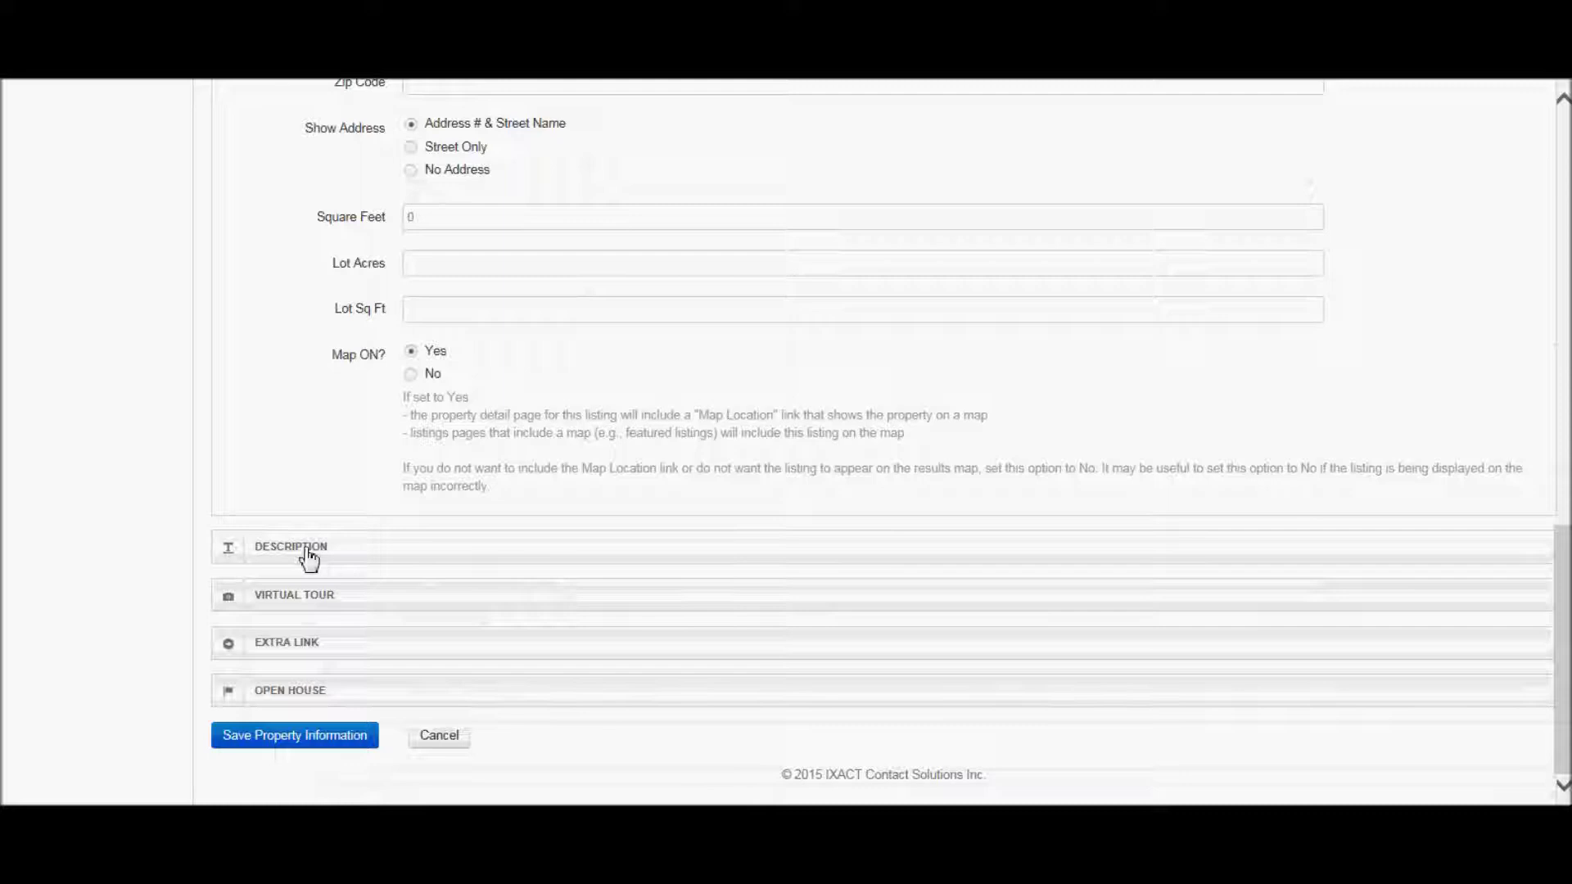
left_click(309, 558)
left_click(307, 558)
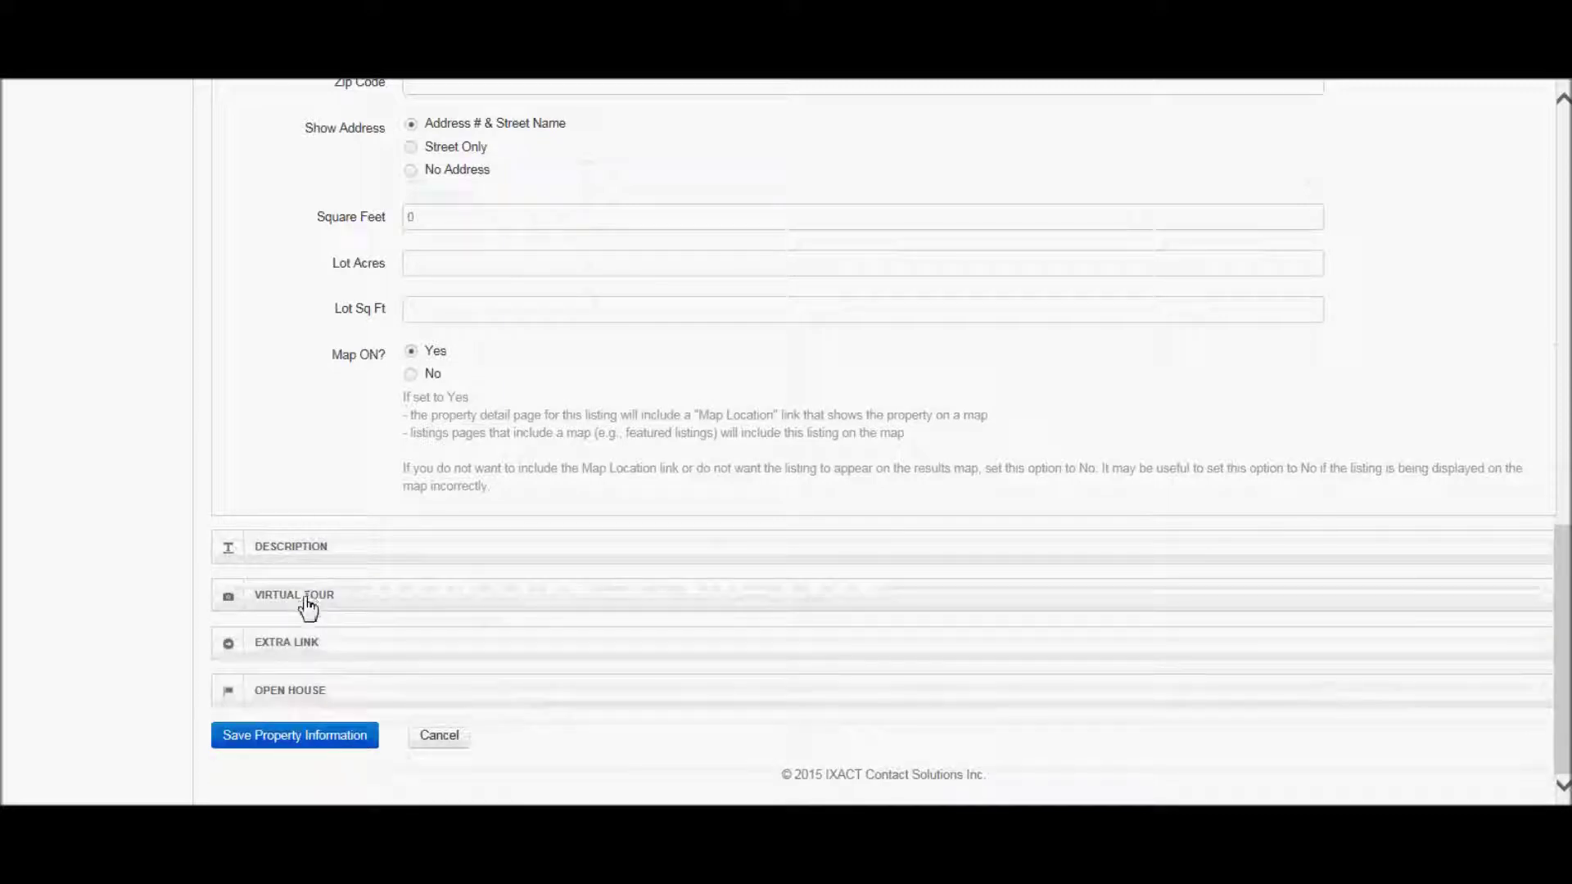
left_click(308, 604)
left_click(309, 604)
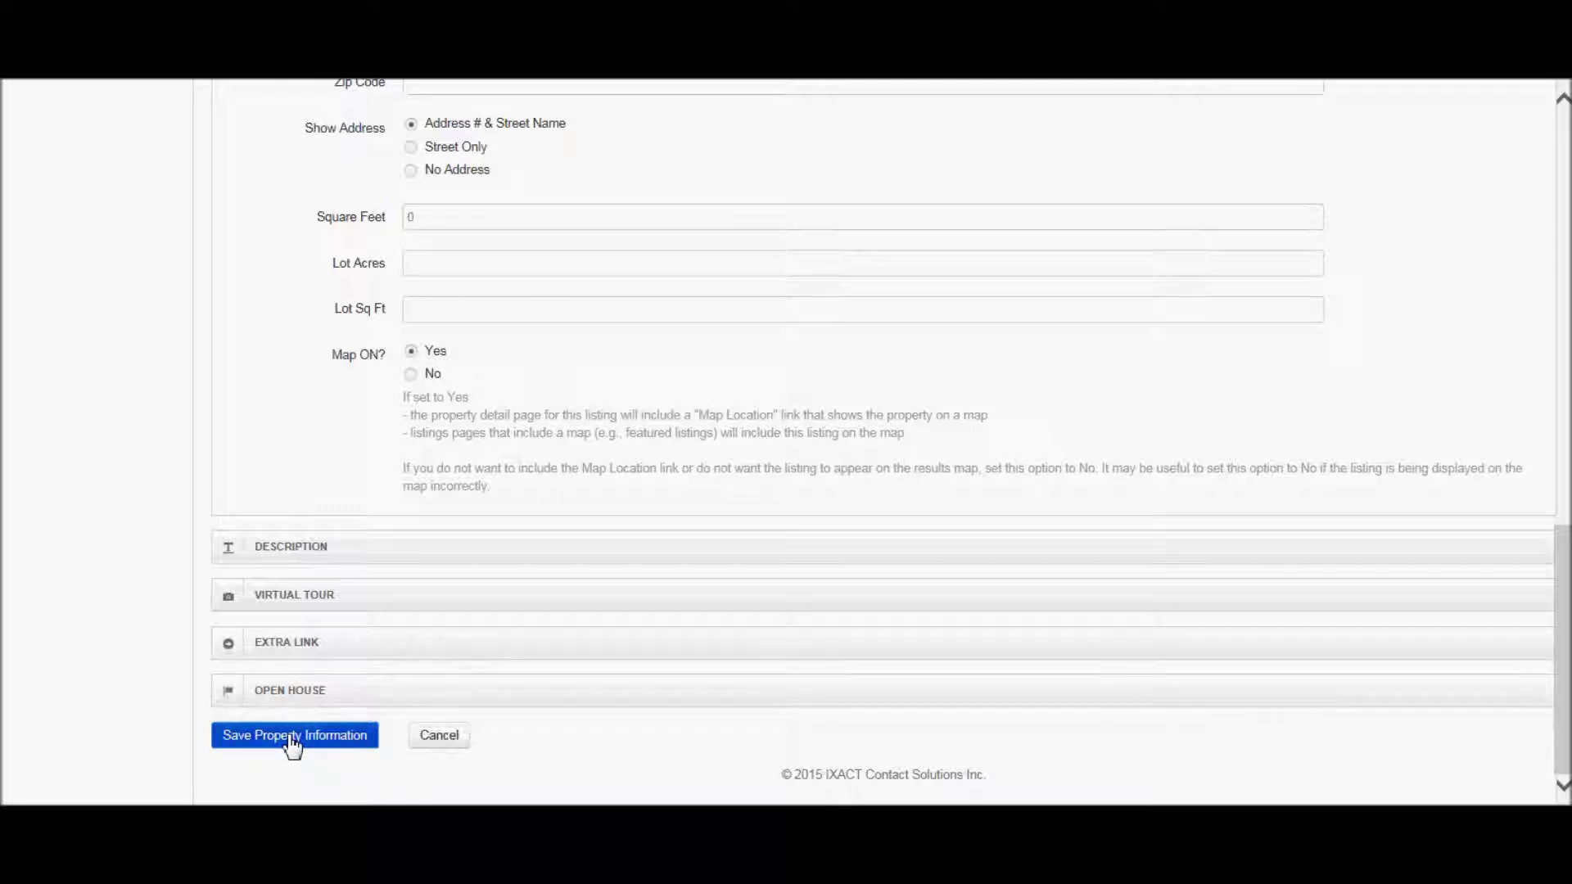
- Save the property information, then upload house.jpg from the Websites folder as the main photo
left_click(293, 737)
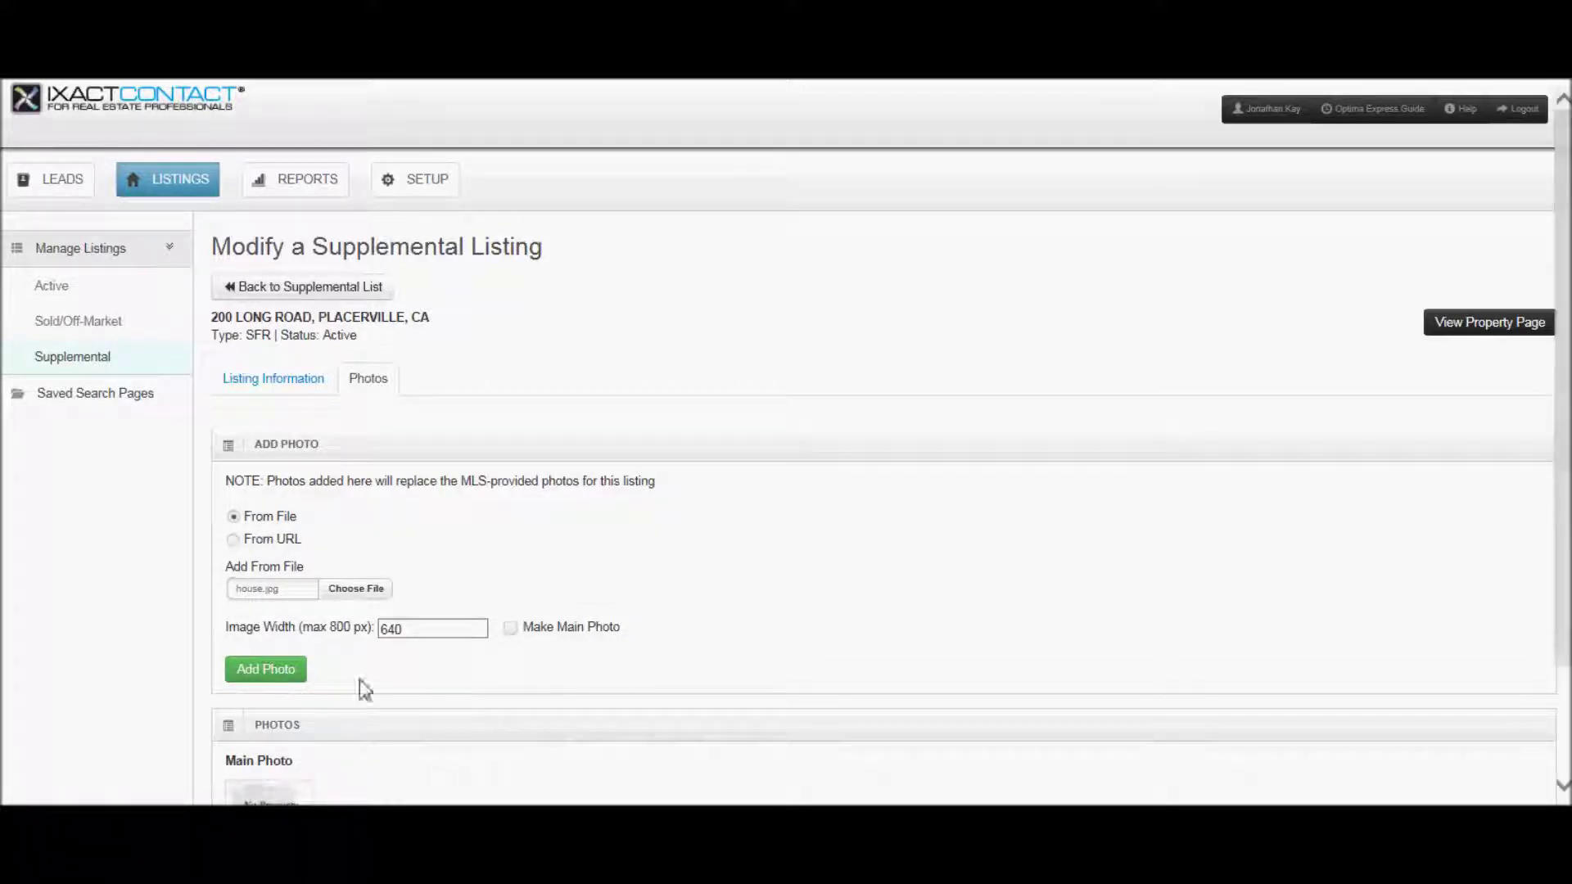
left_click(354, 591)
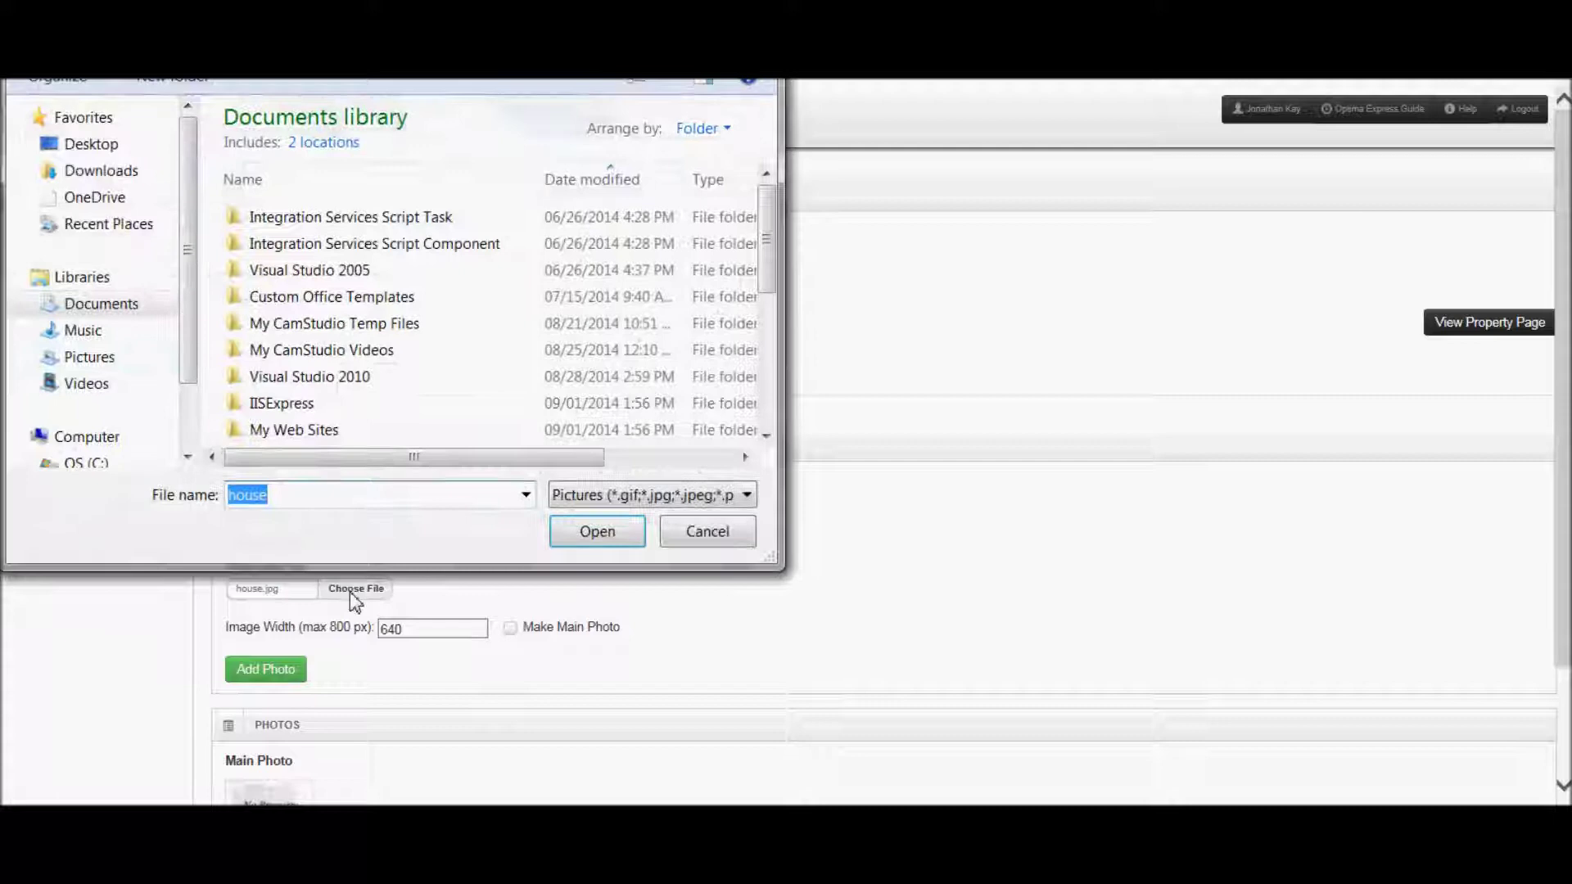
left_click(96, 460)
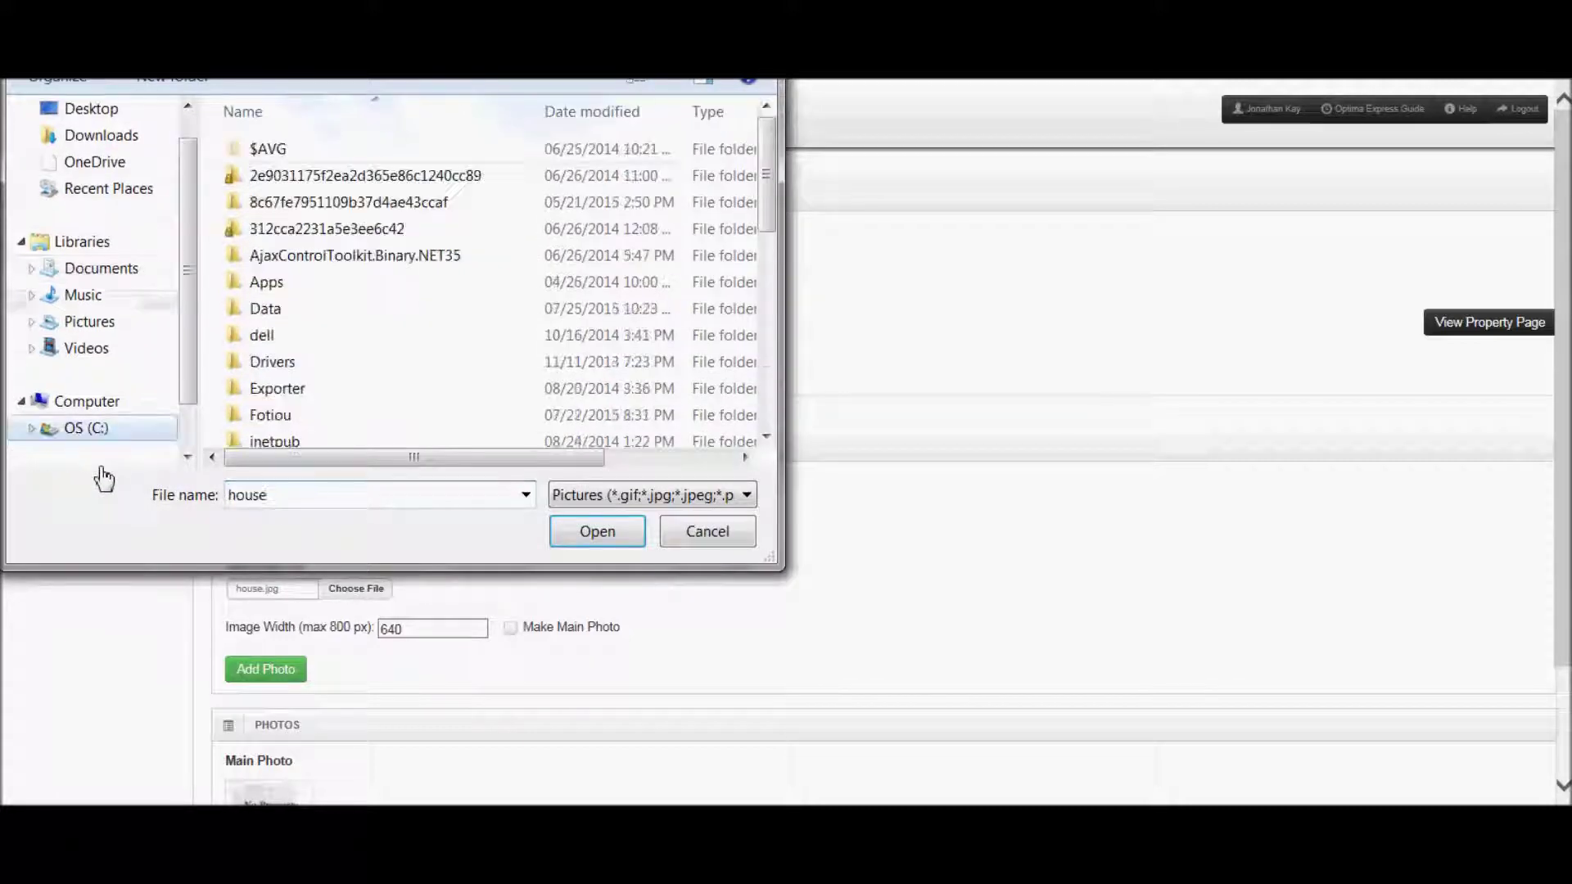
double_click(264, 309)
double_click(309, 172)
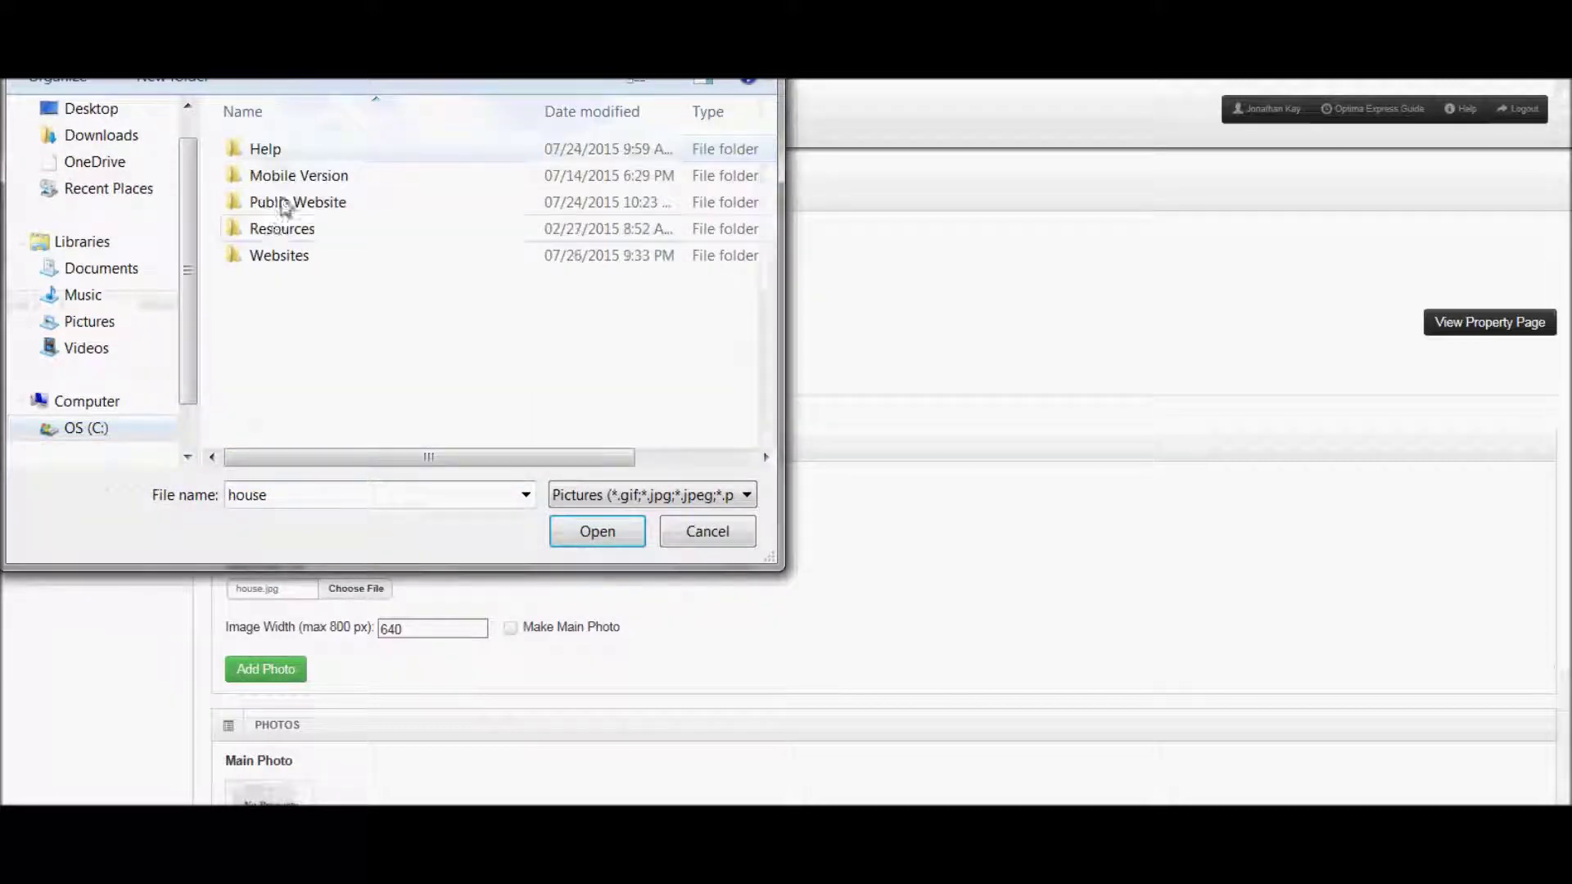
double_click(275, 257)
double_click(272, 252)
left_click(274, 256)
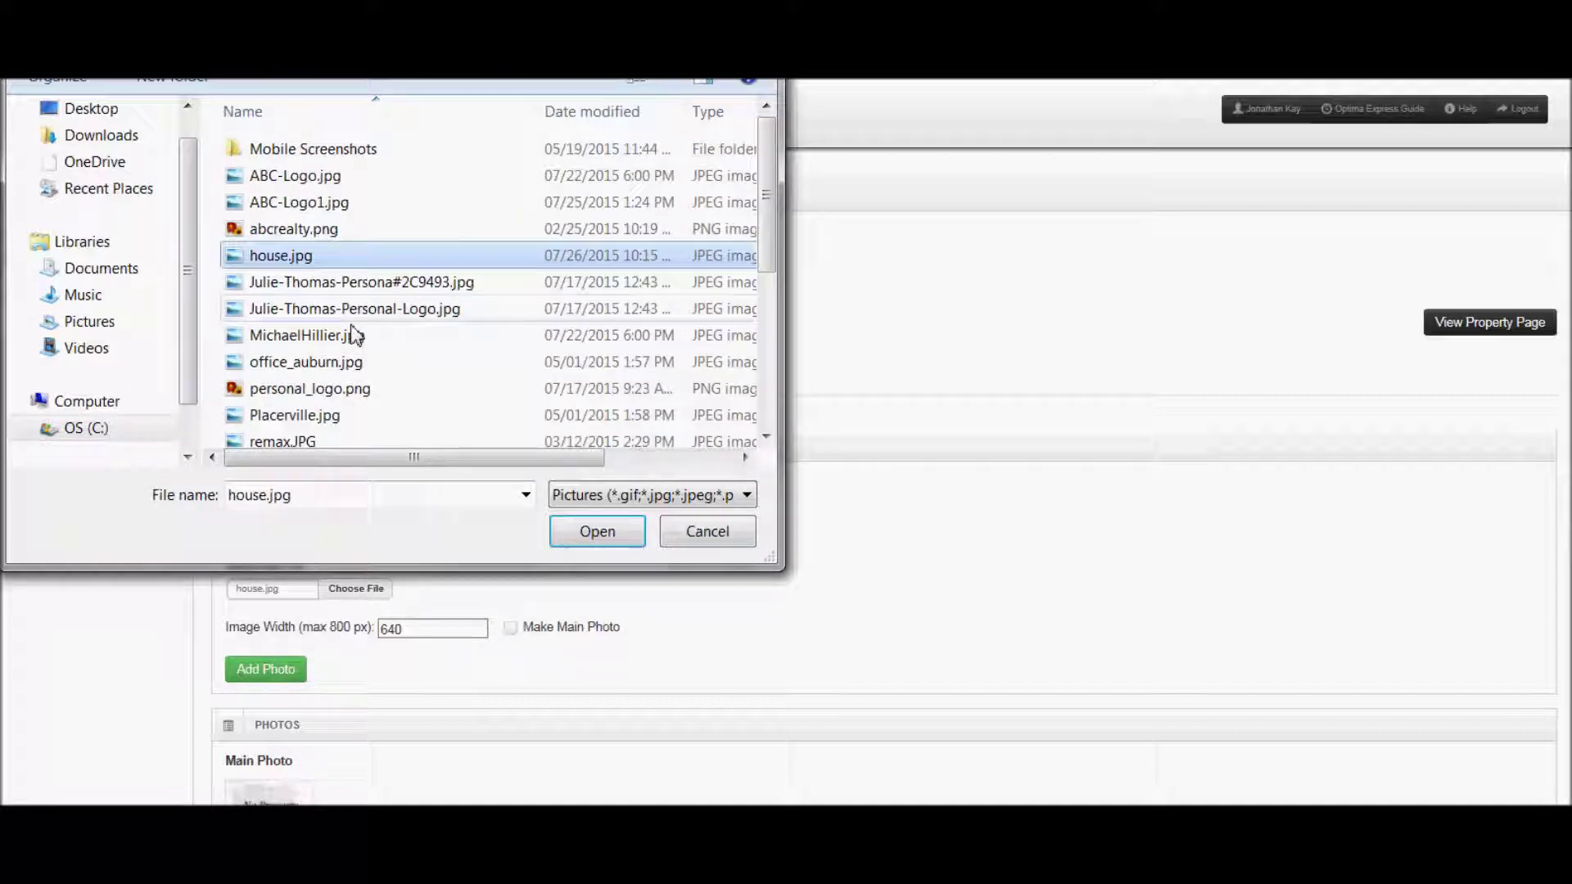
left_click(595, 533)
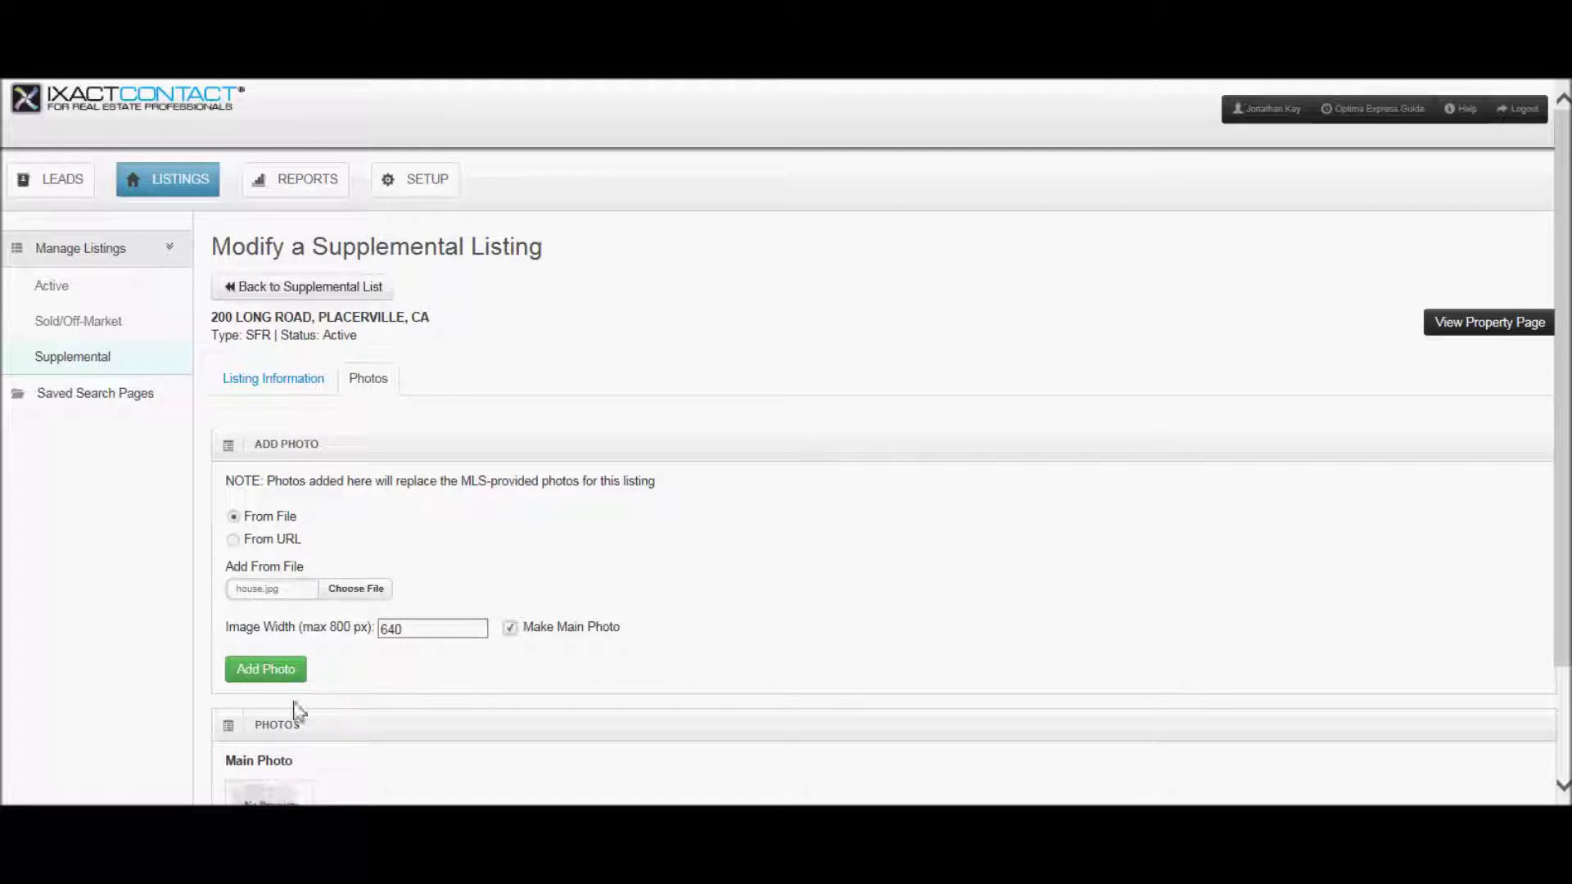
left_click(275, 677)
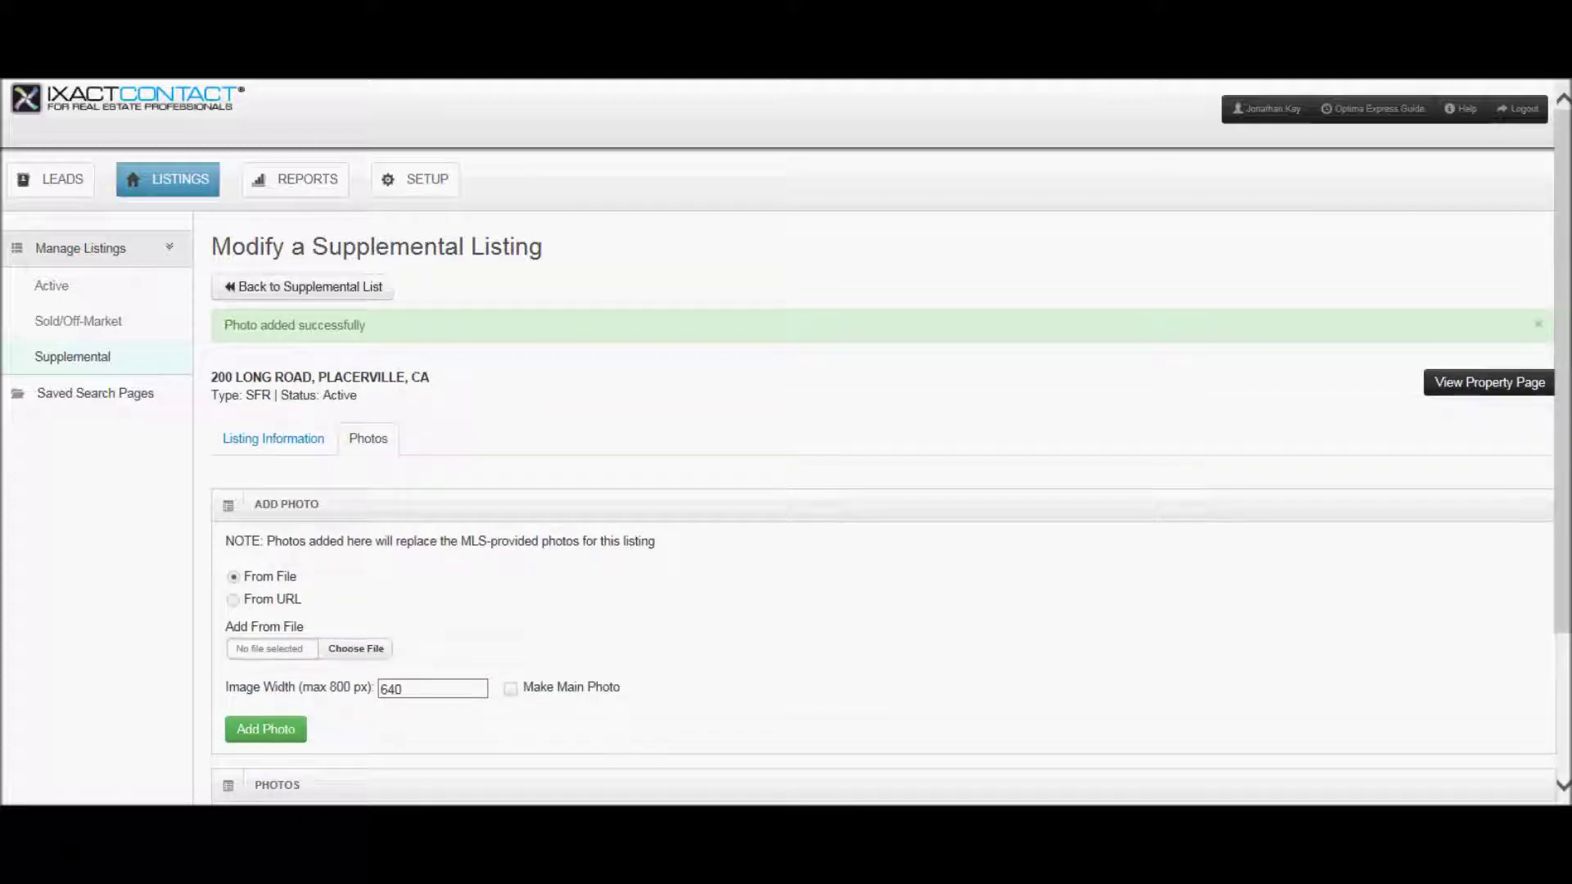
- Scroll down to check the house Main Photo thumbnail, then scroll back up
scroll(1561, 499, "down", 3)
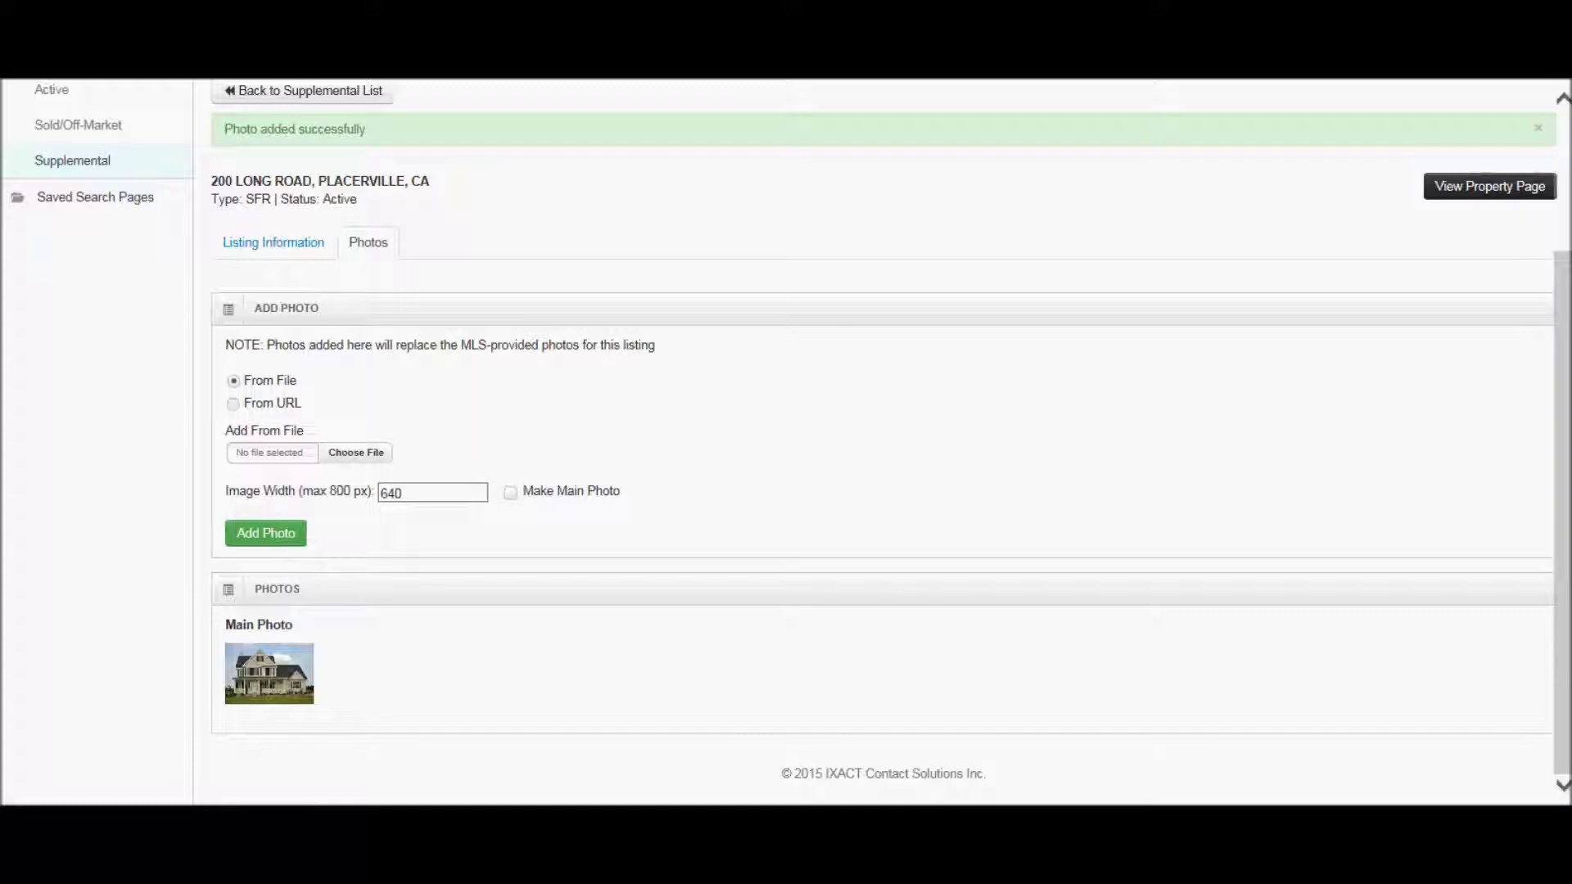
scroll(327, 302, "up", 3)
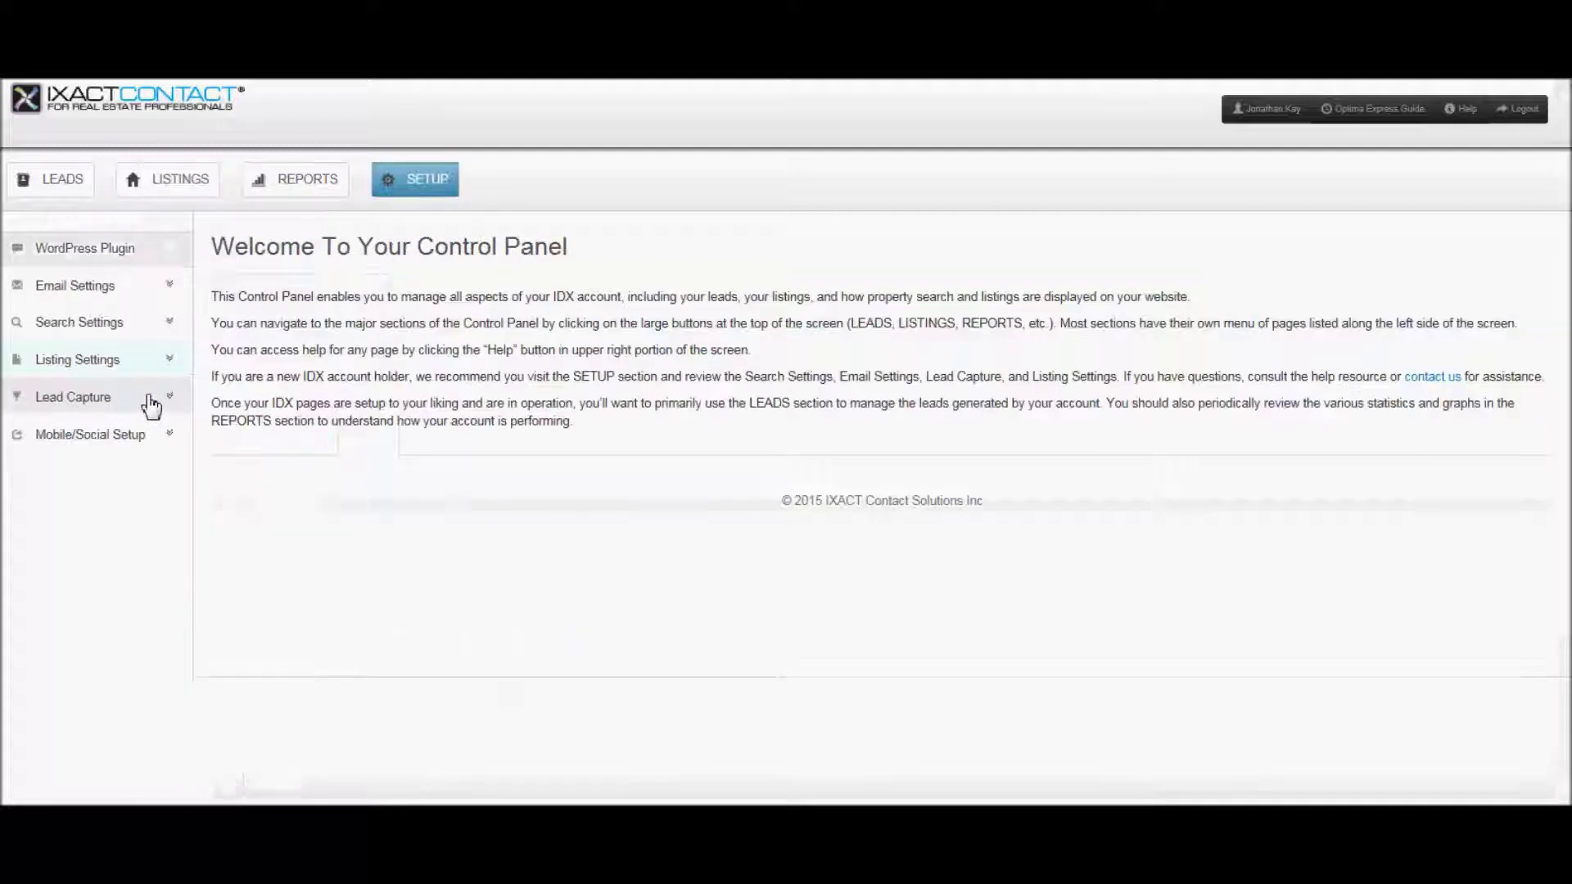
- In Listing Settings > Results & Featured, turn Show Supplemental Properties on Featured Listings Page On
left_click(172, 362)
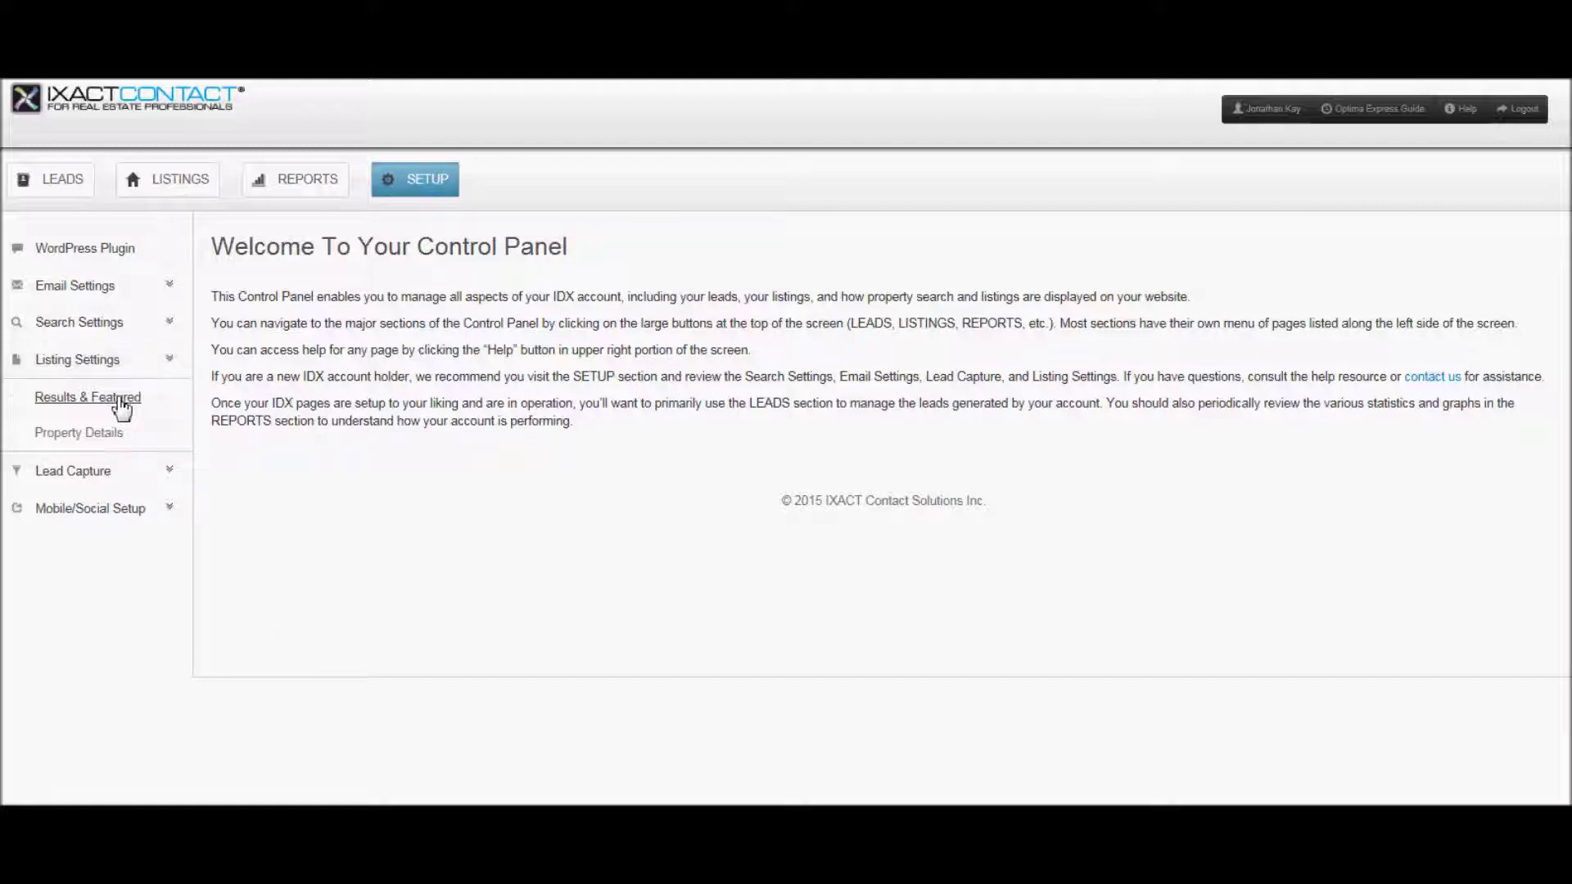
left_click(122, 400)
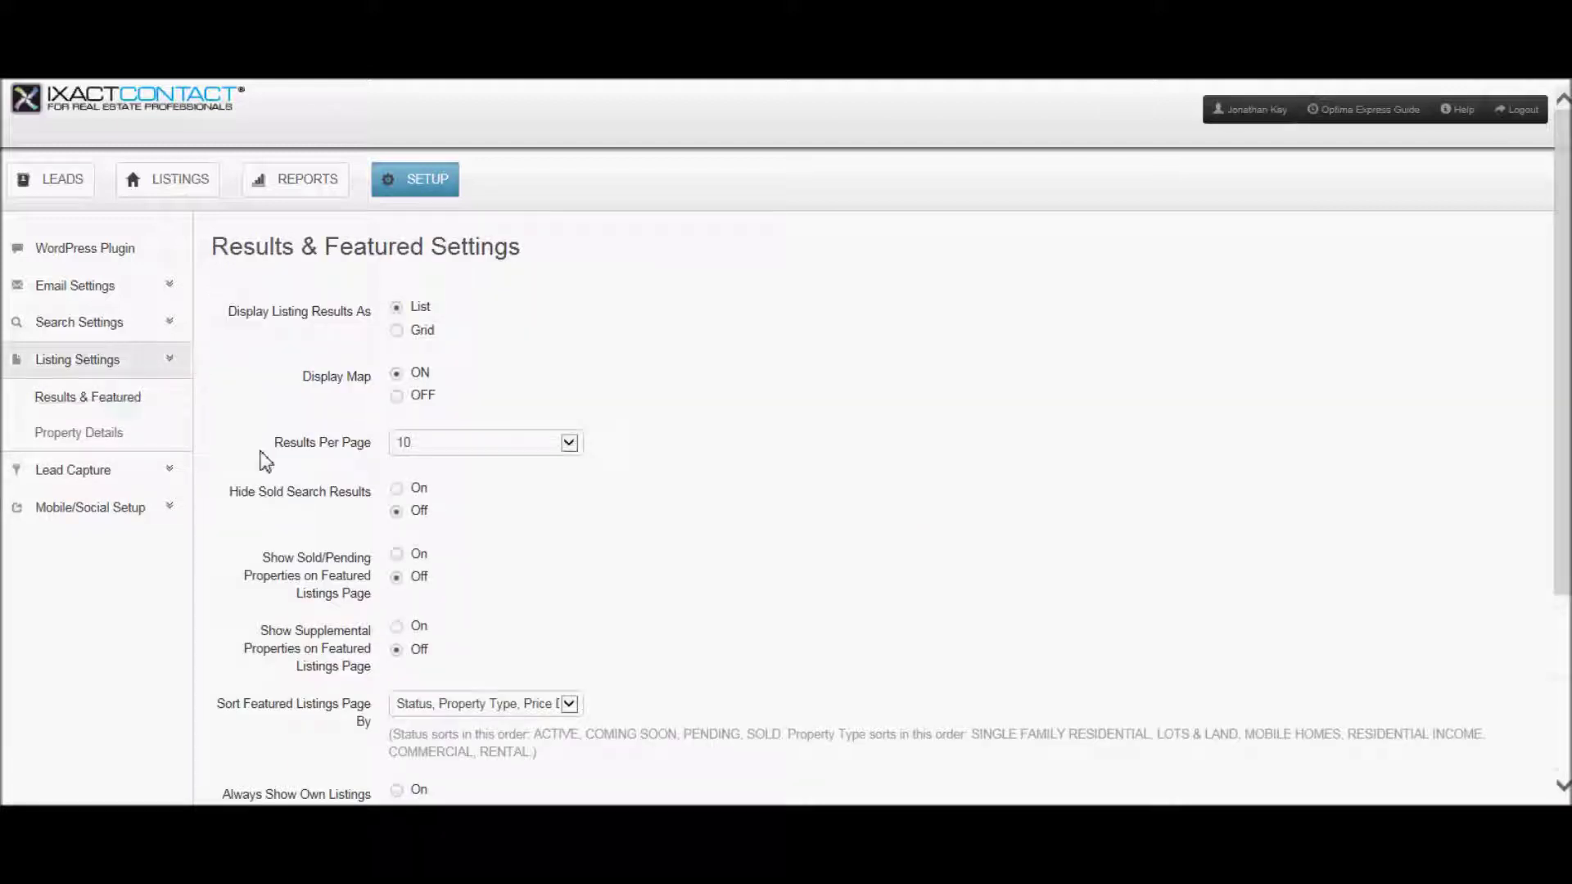
left_click(399, 628)
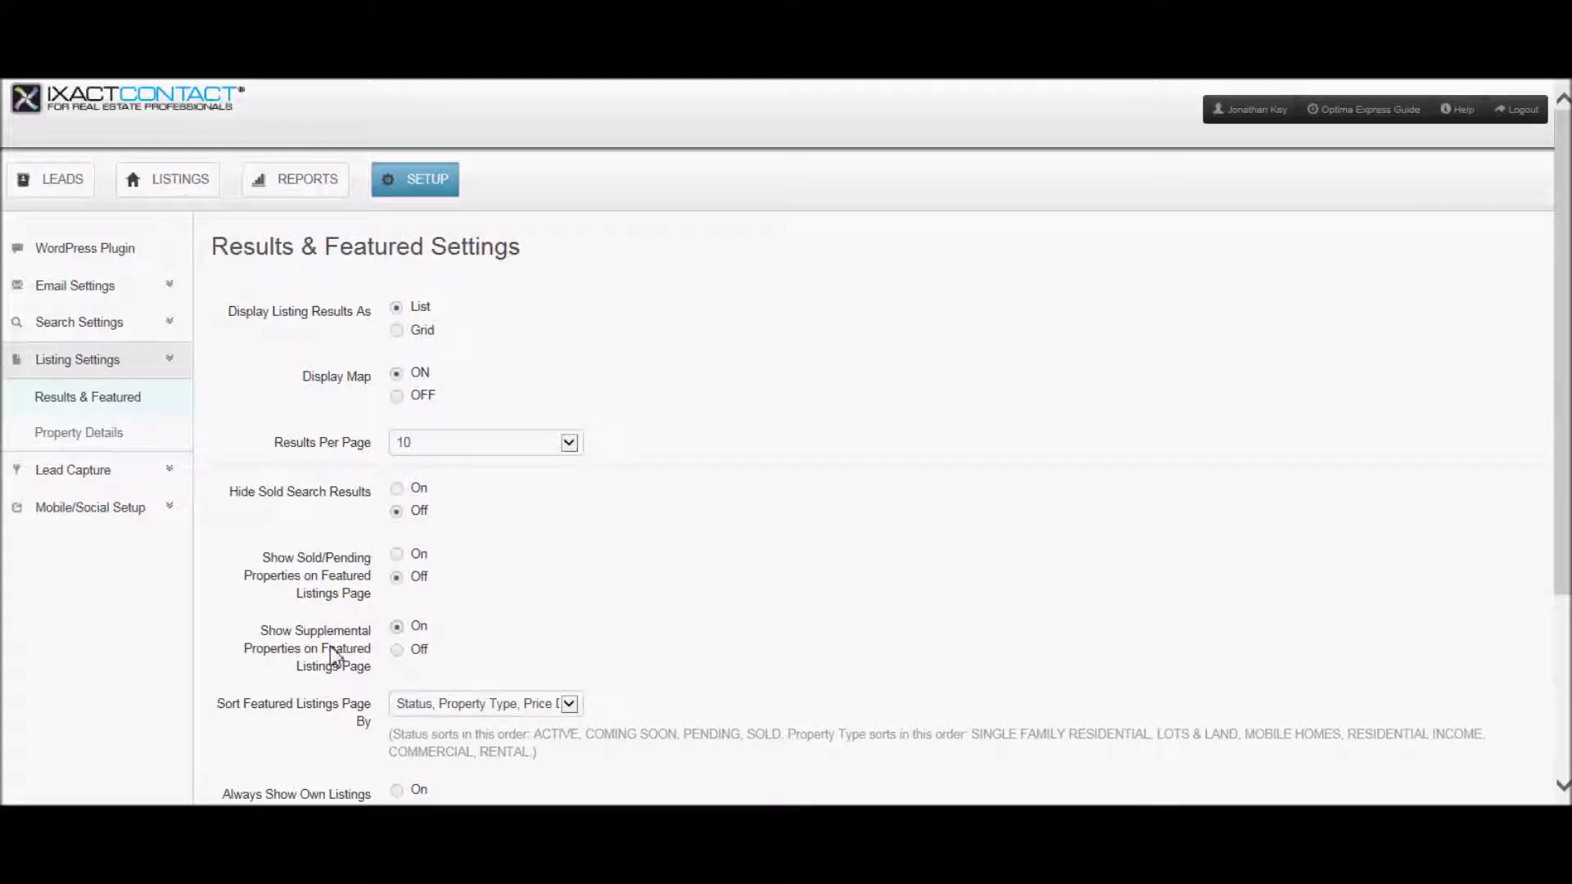